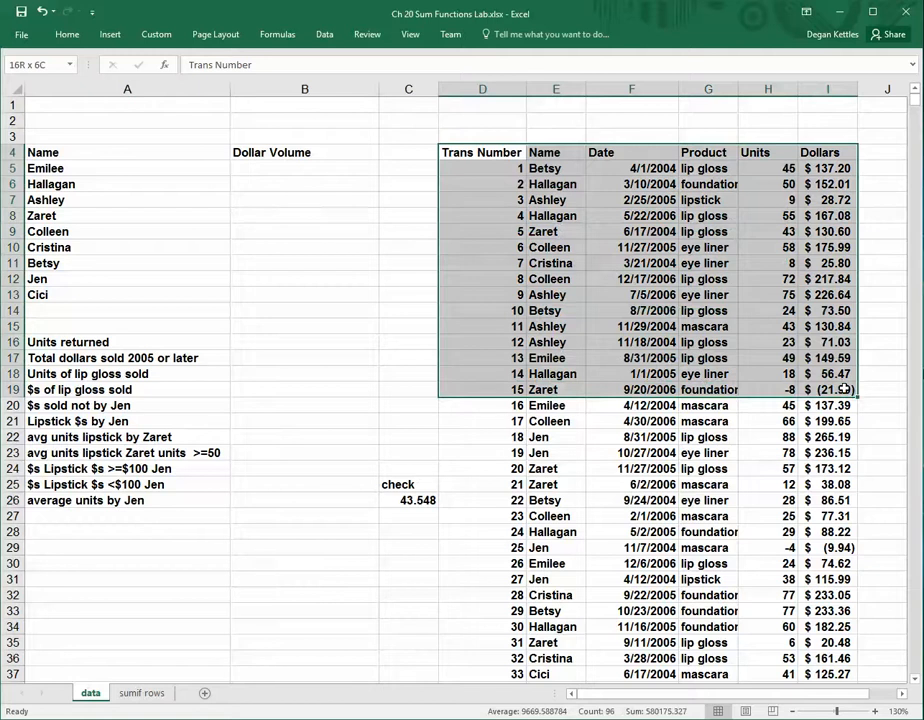
Examine the transaction table's name, product and units fields and its first transaction row
drag(843, 389, 843, 389)
click(547, 170)
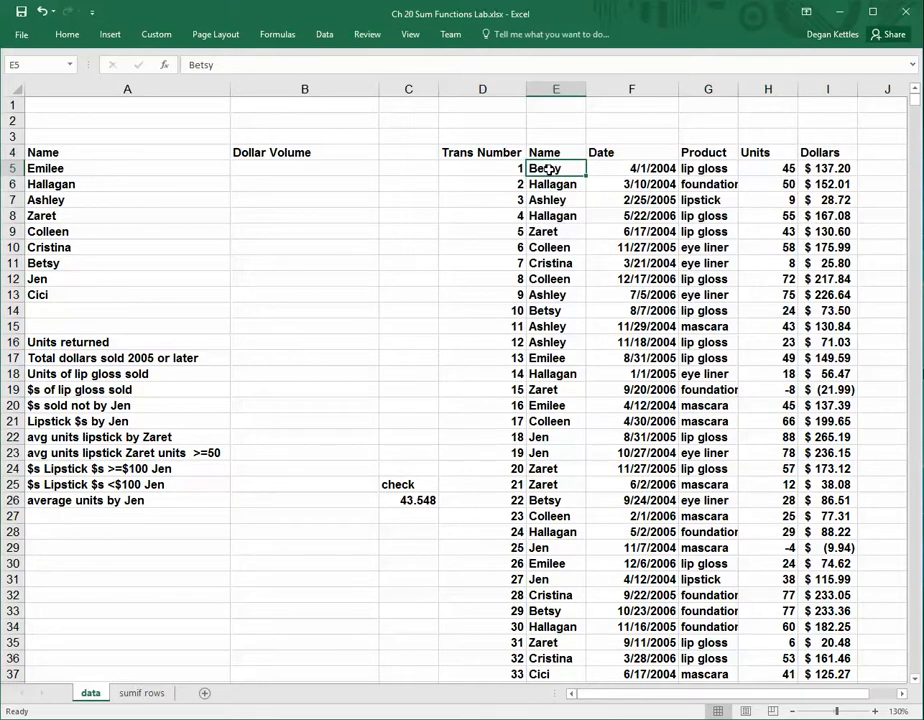
click(708, 169)
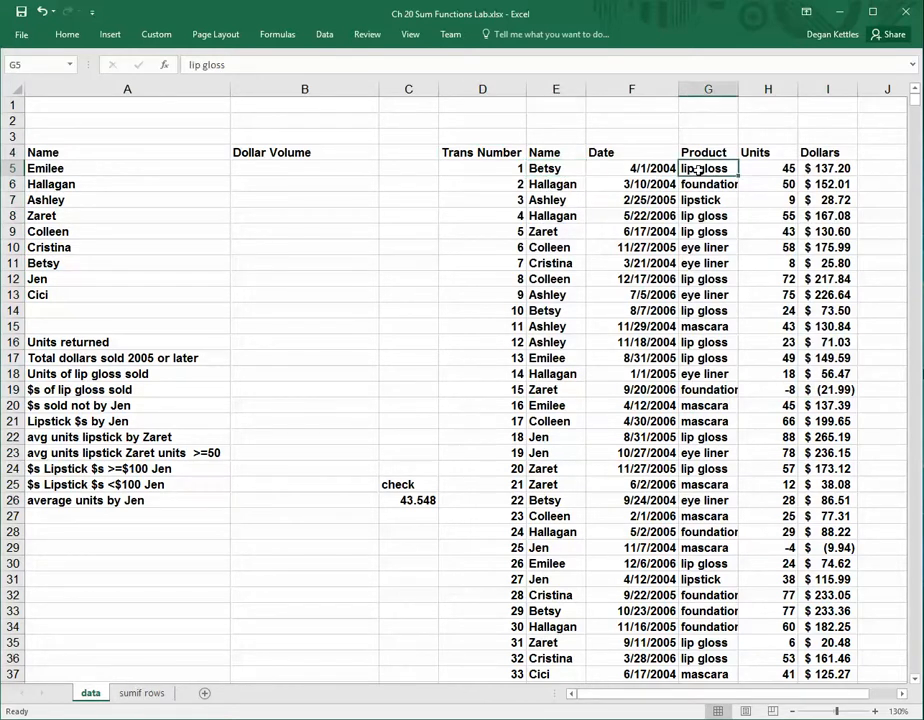
click(763, 169)
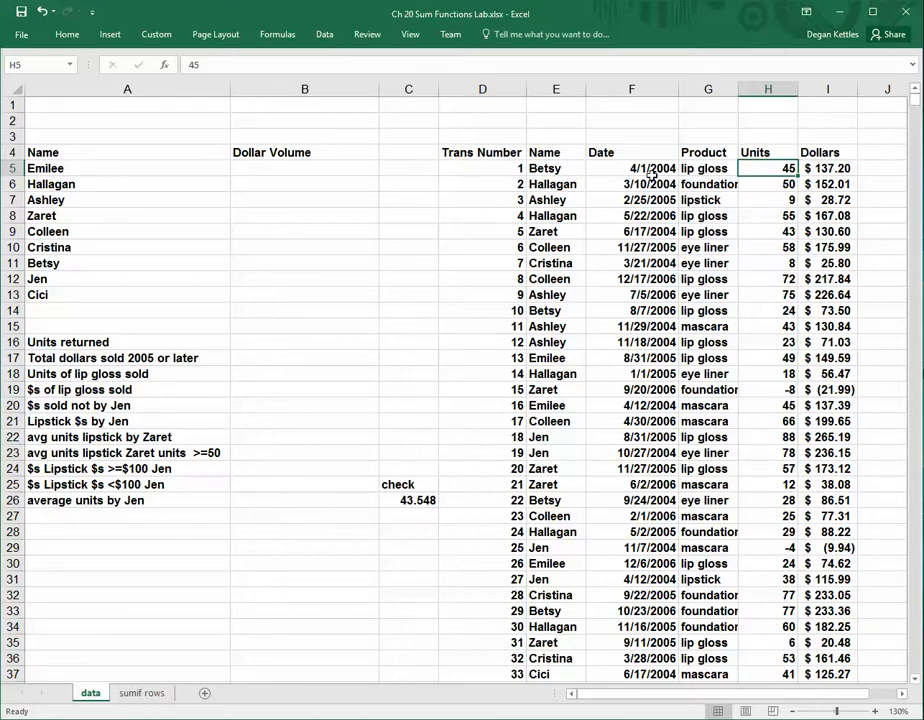
drag(480, 170, 806, 170)
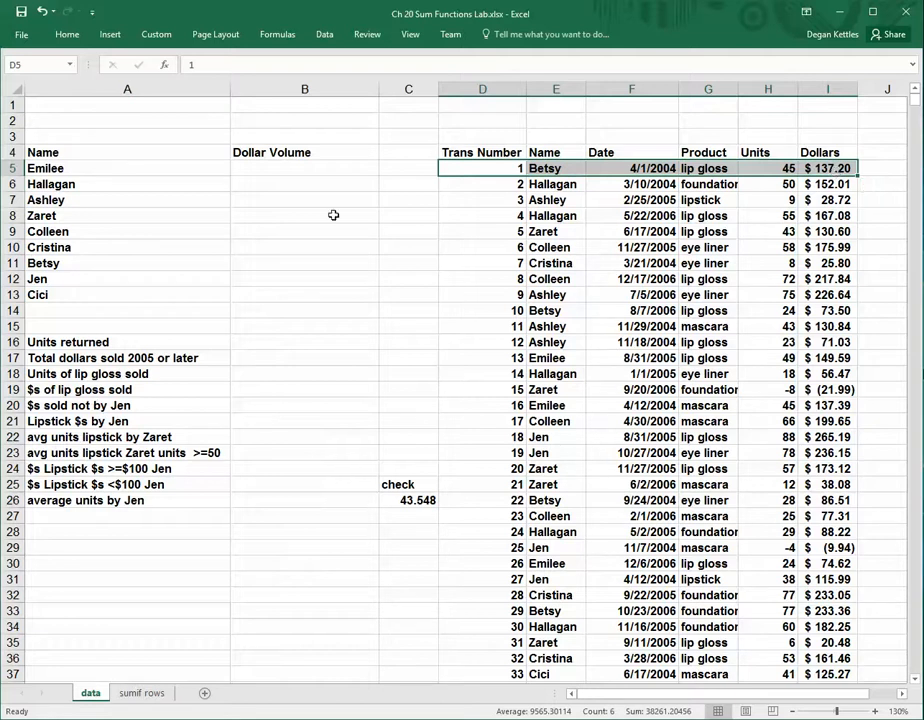
Start a SUMIF formula in B5 using the transaction table's Name column, E5 through E1904, as the criteria range
click(268, 168)
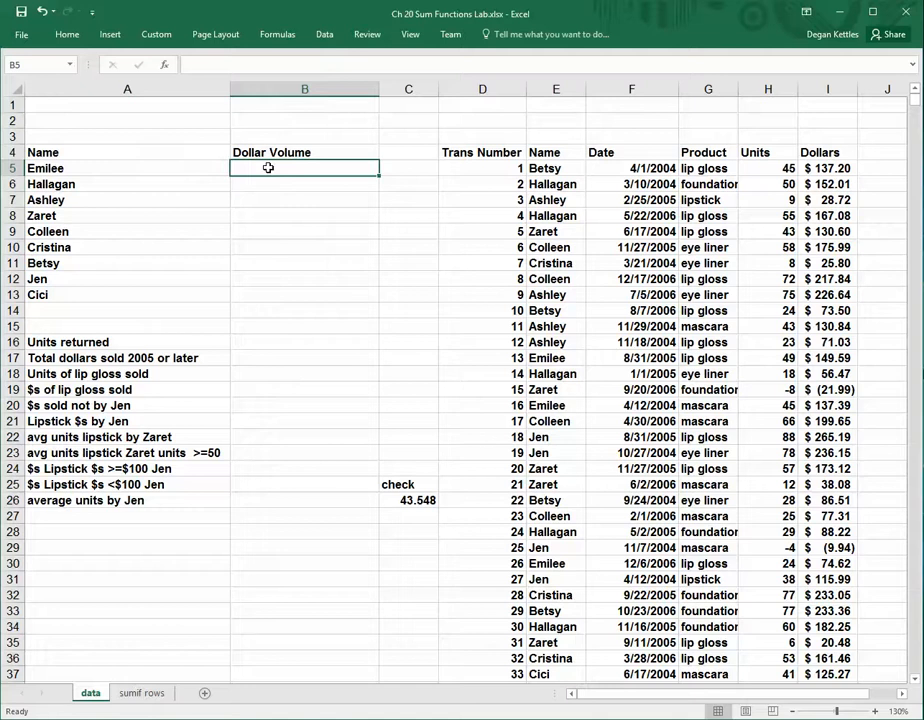
text(=)
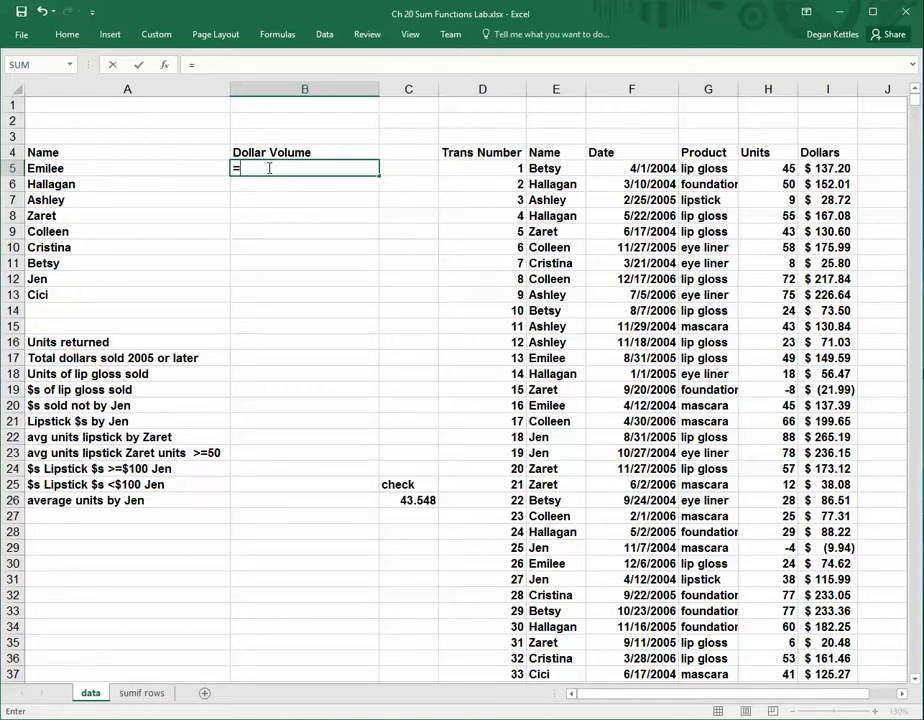
text(sumi)
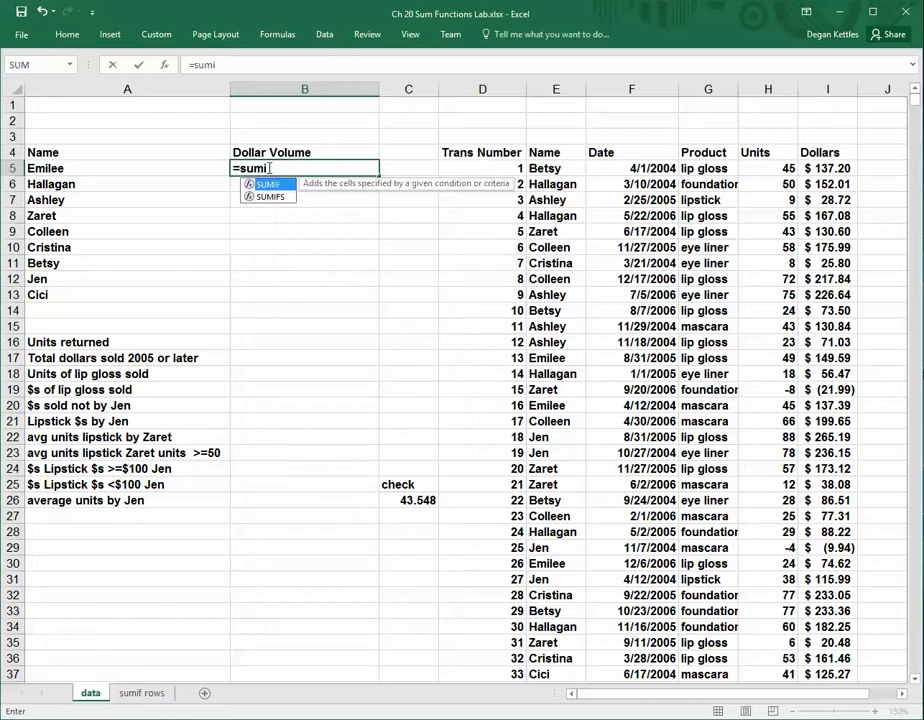
text(f()
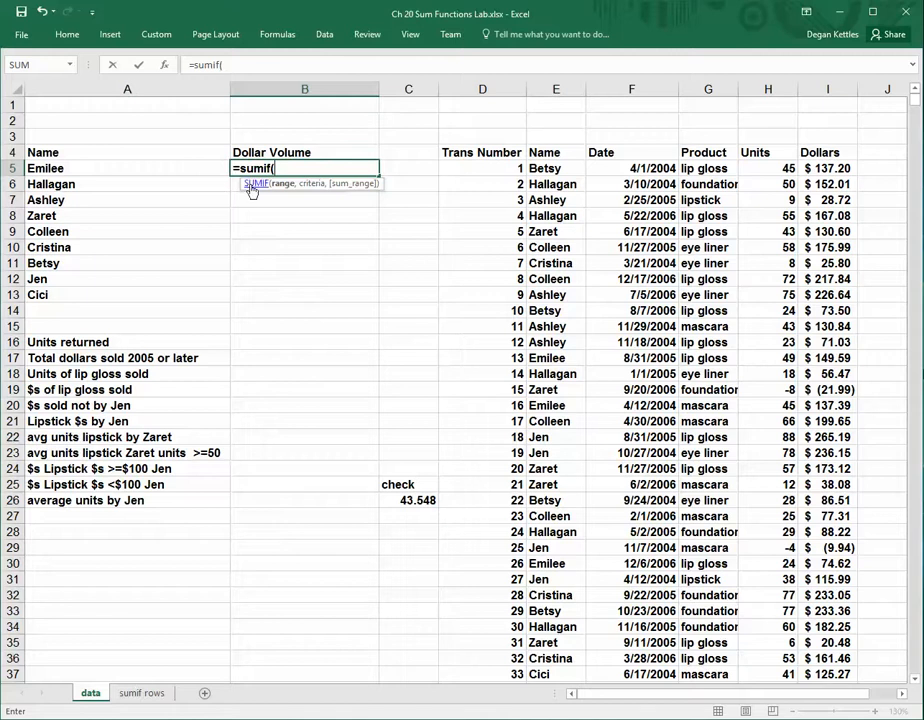
click(545, 168)
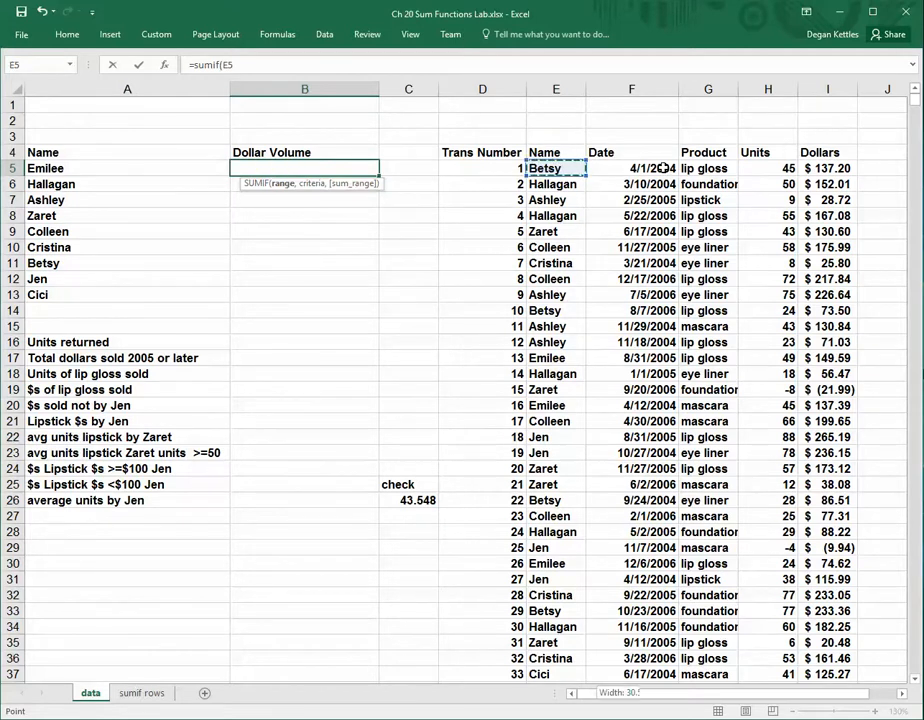
key(ctrl+shift+Down)
text(,)
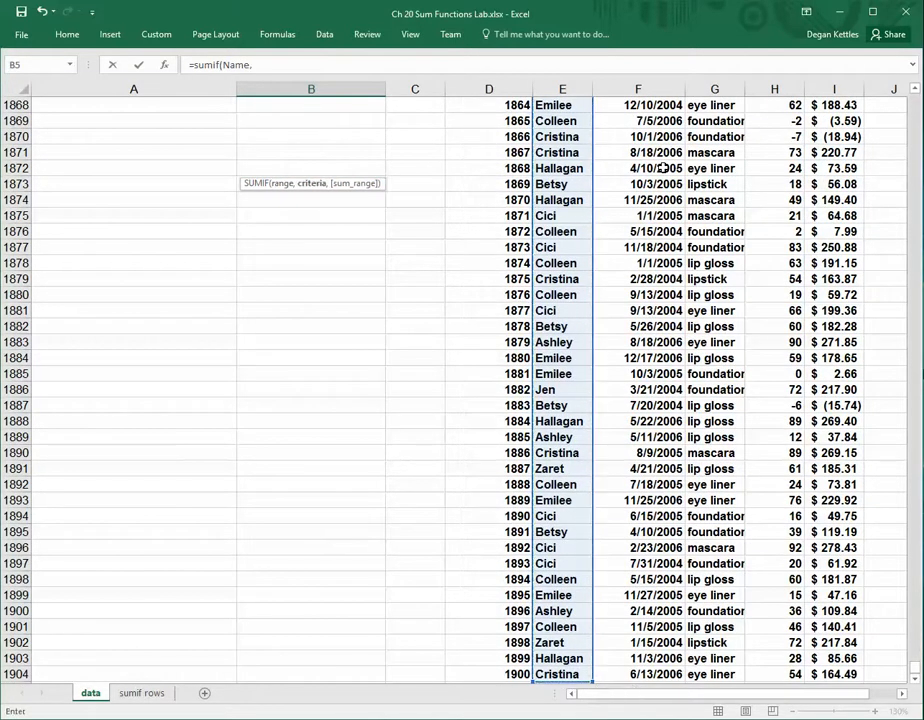
drag(913, 670, 910, 84)
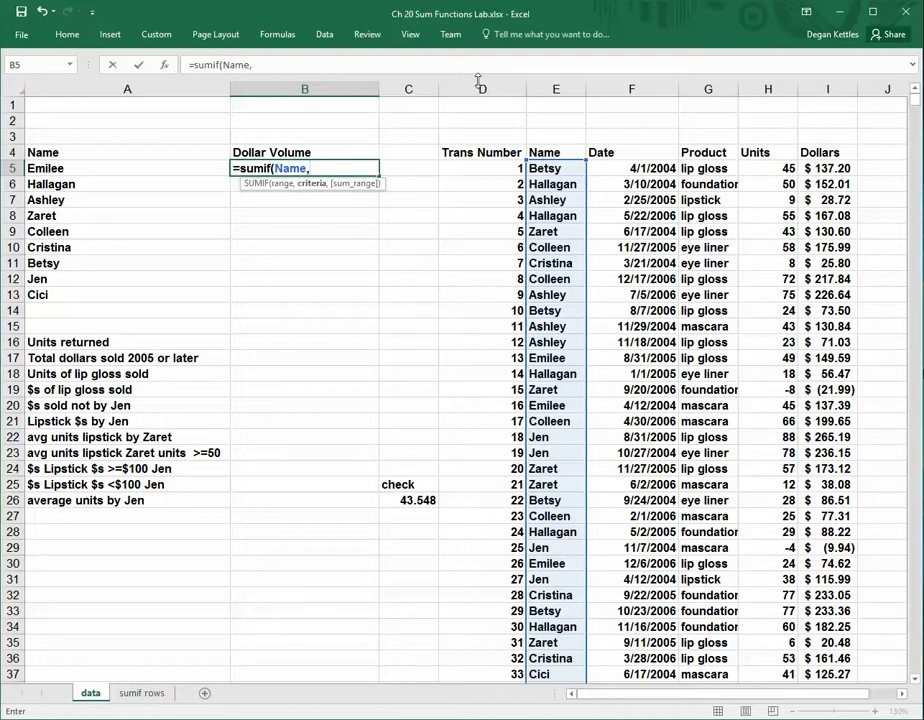
text("Emilee")
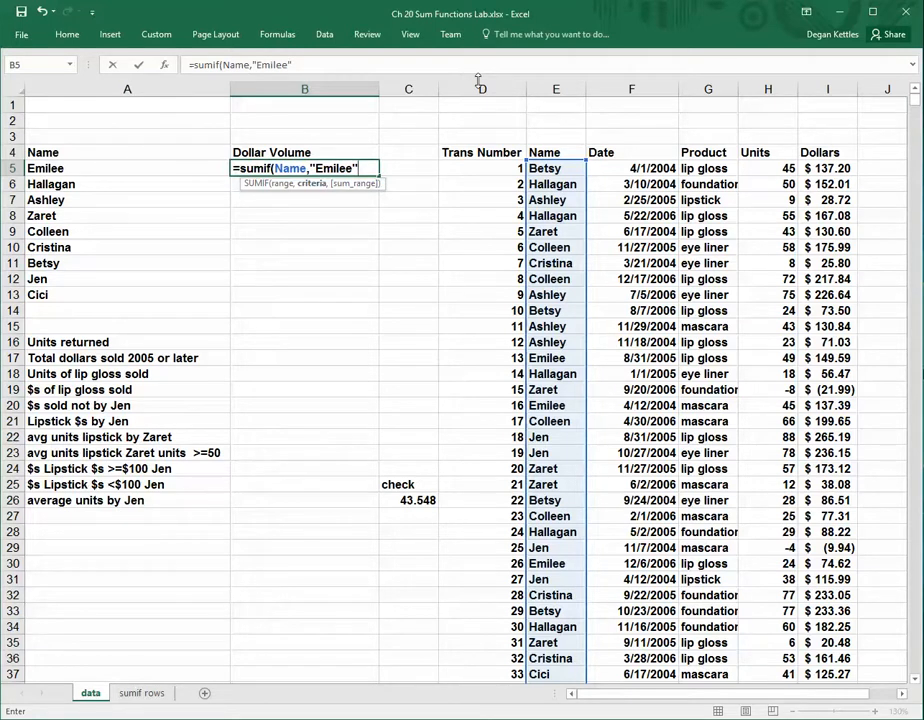
key(BackSpace)
key(BackSpace)
key(BackSpace)
key(BackSpace)
key(BackSpace)
key(BackSpace)
key(BackSpace)
key(BackSpace)
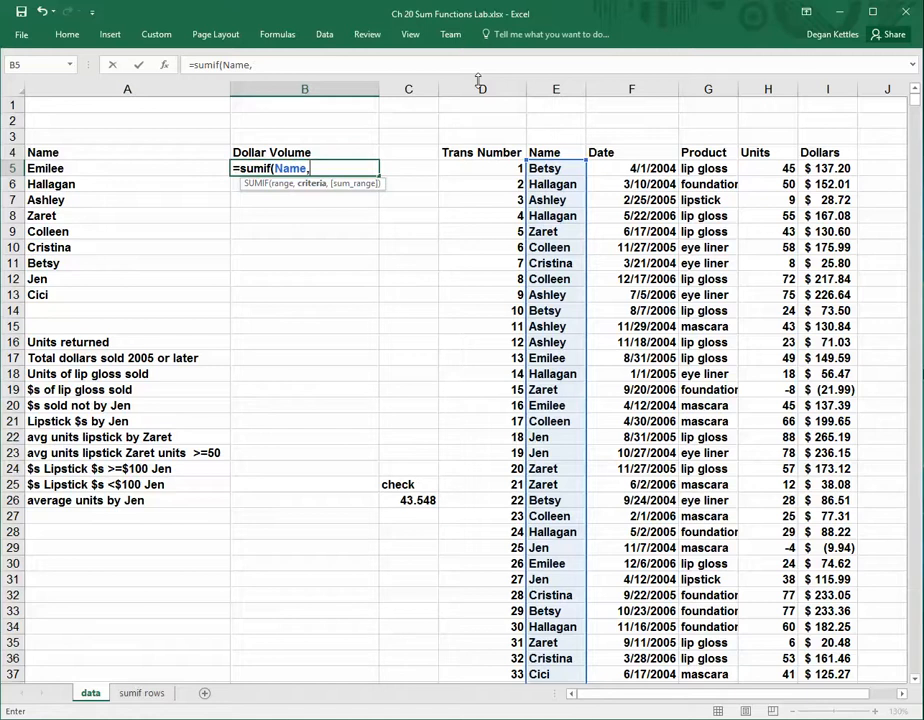
Complete the B5 formula as =SUMIF(Name,A5,Dollars), with A5 as the criterion and the Dollars column as the sum range
click(84, 167)
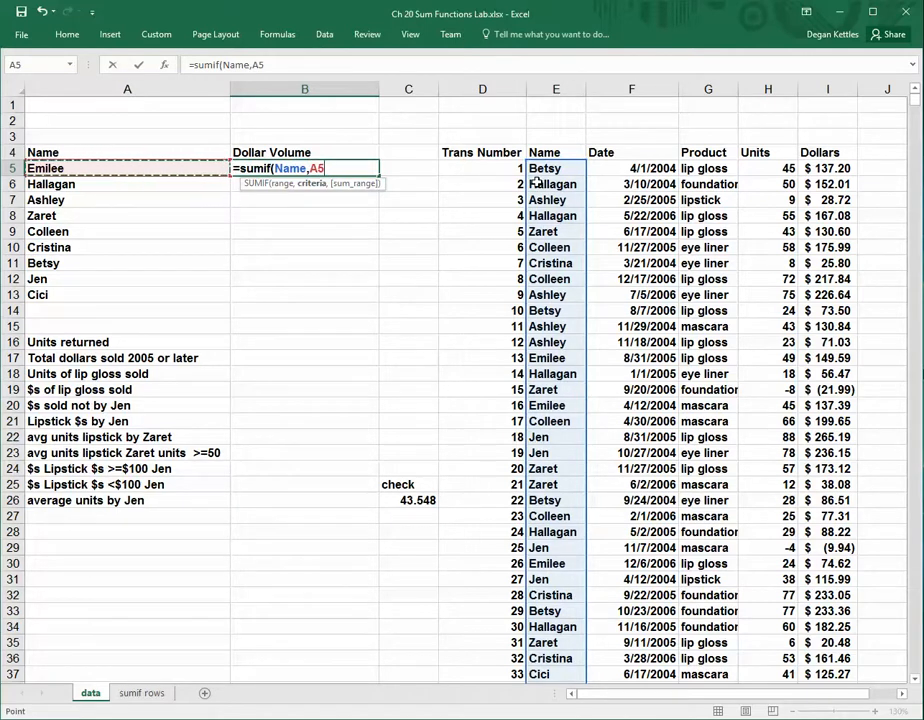
text(,)
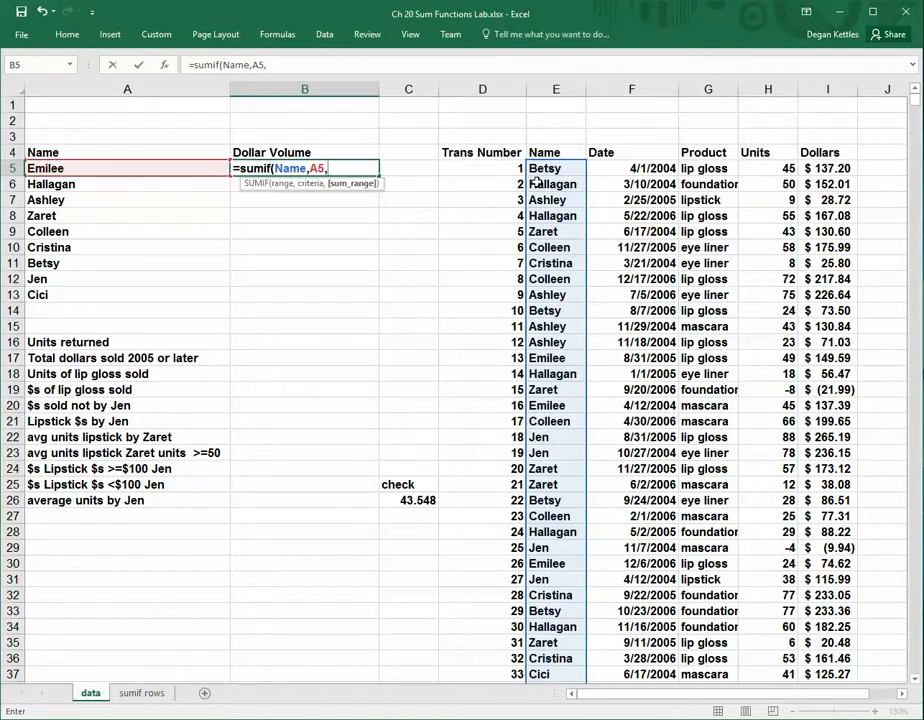
click(830, 168)
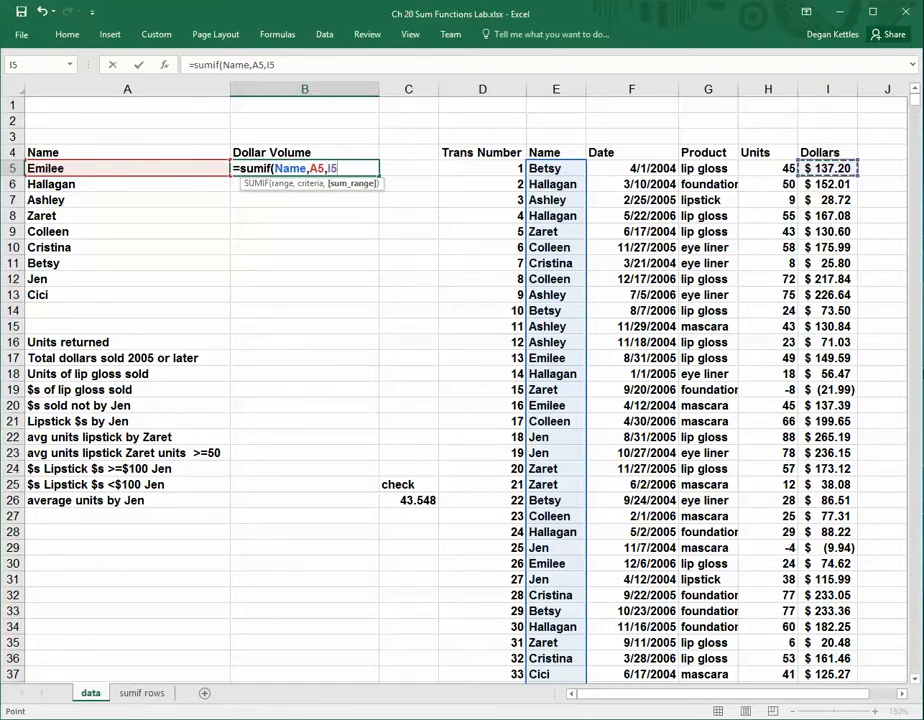
key(ctrl+shift+Down)
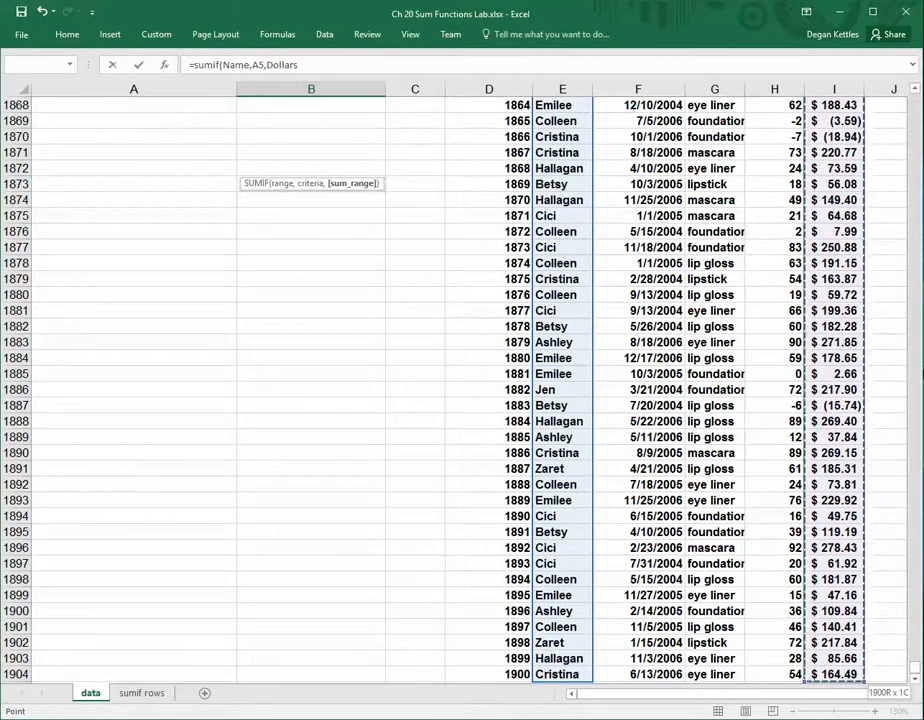
text())
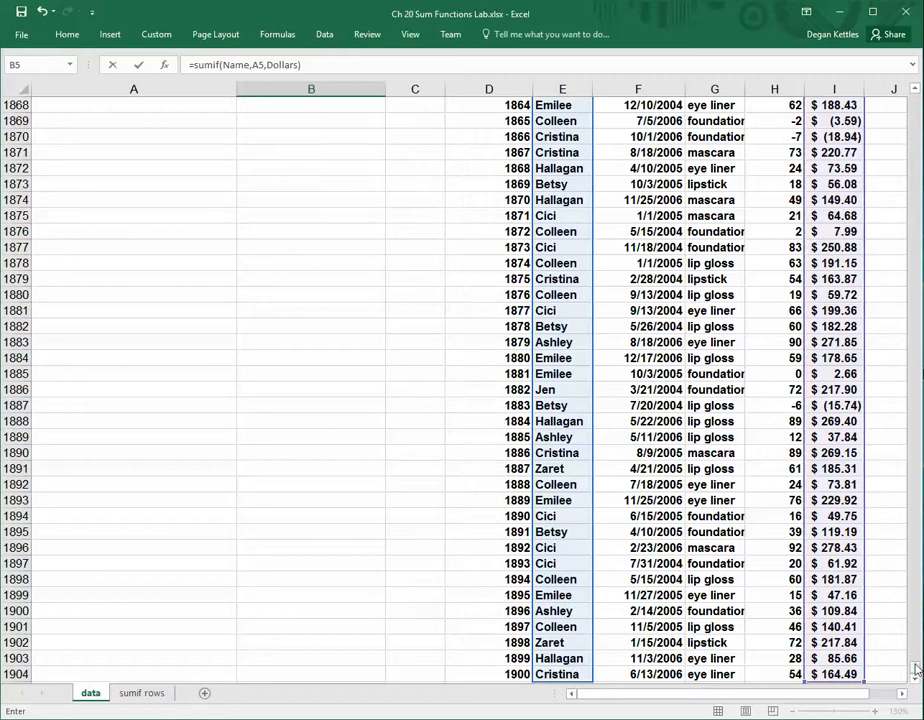
drag(915, 668, 860, 55)
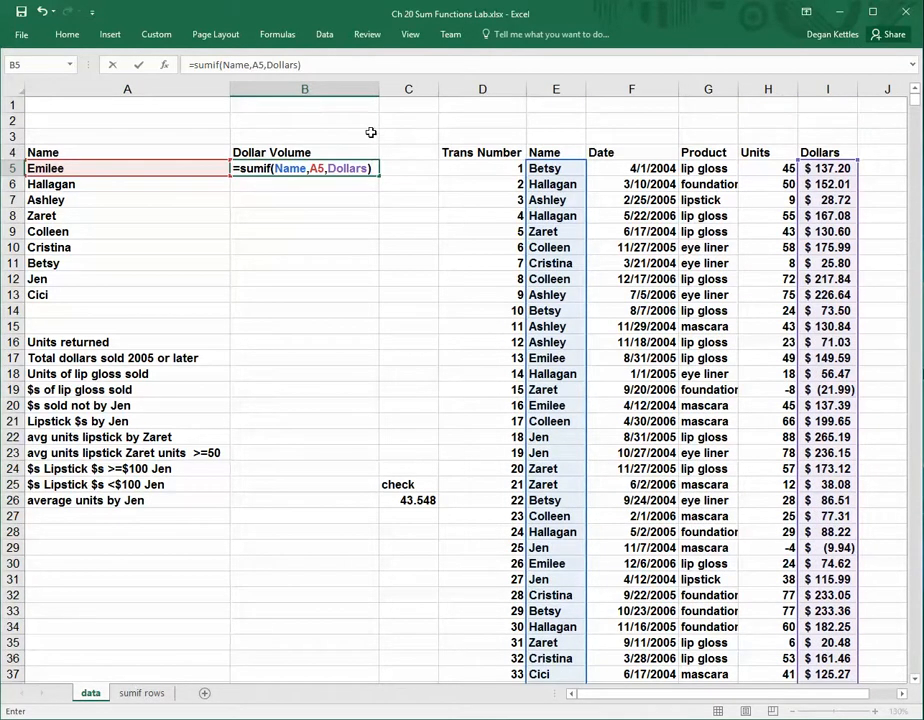
click(334, 62)
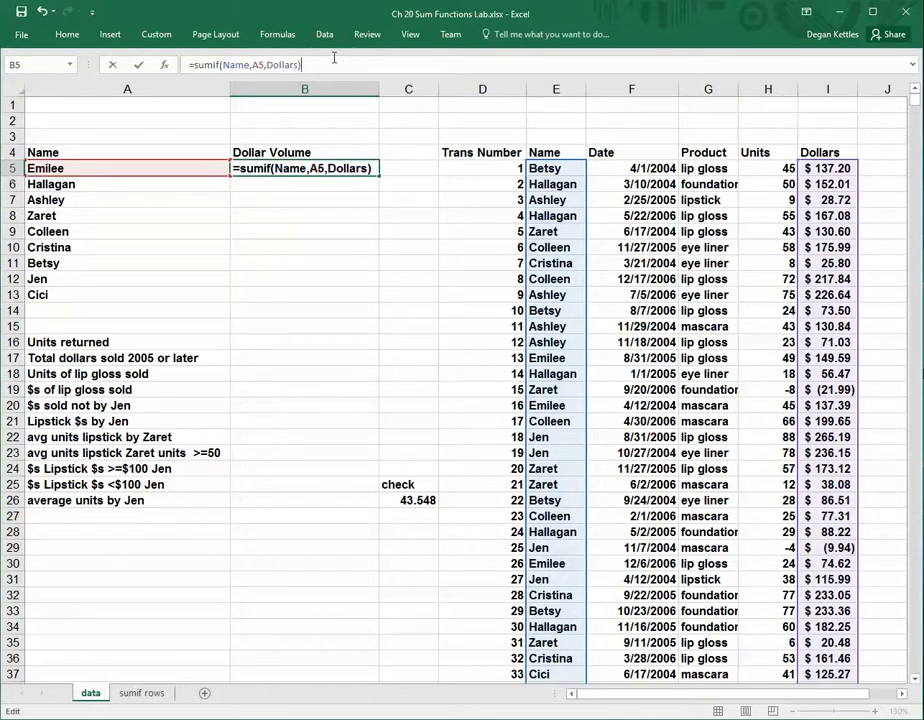
key(Return)
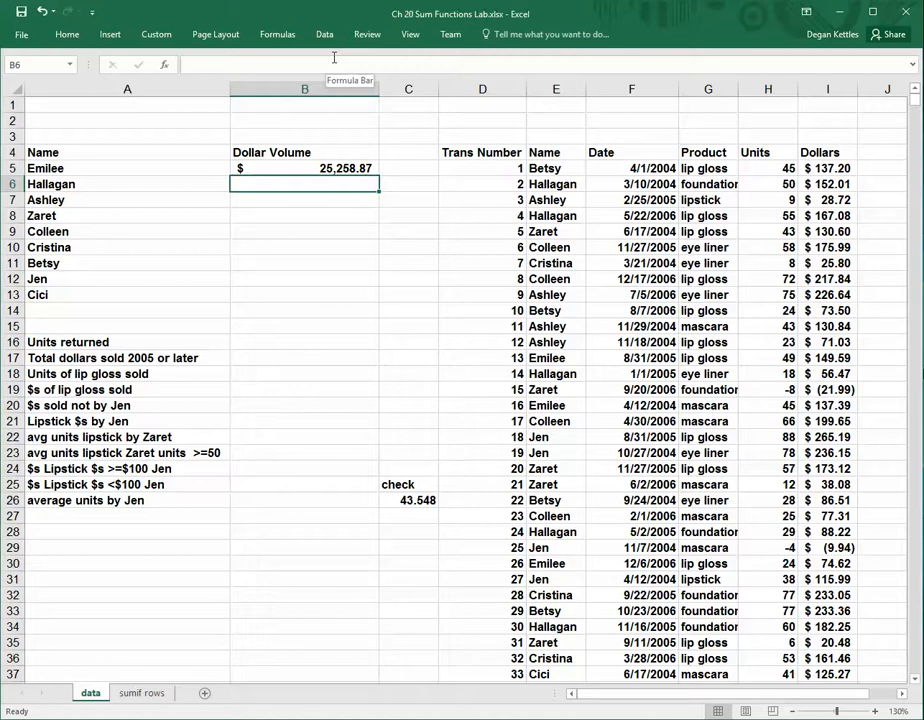
Show the sheet's formulas, fill the B5 SUMIF formula down through B13, and return to displaying values
click(303, 168)
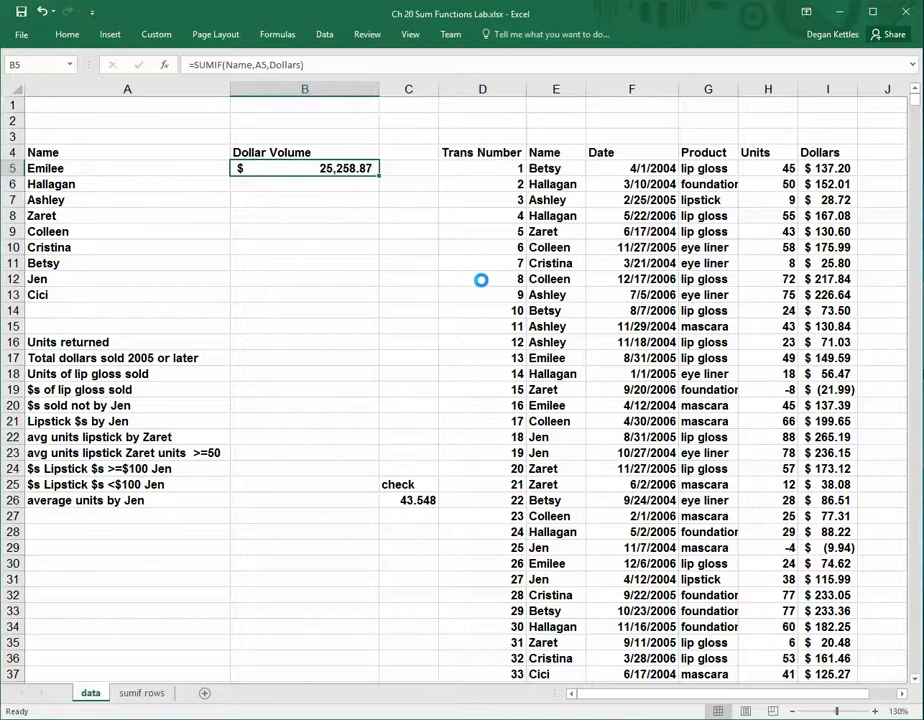
key(ctrl+grave)
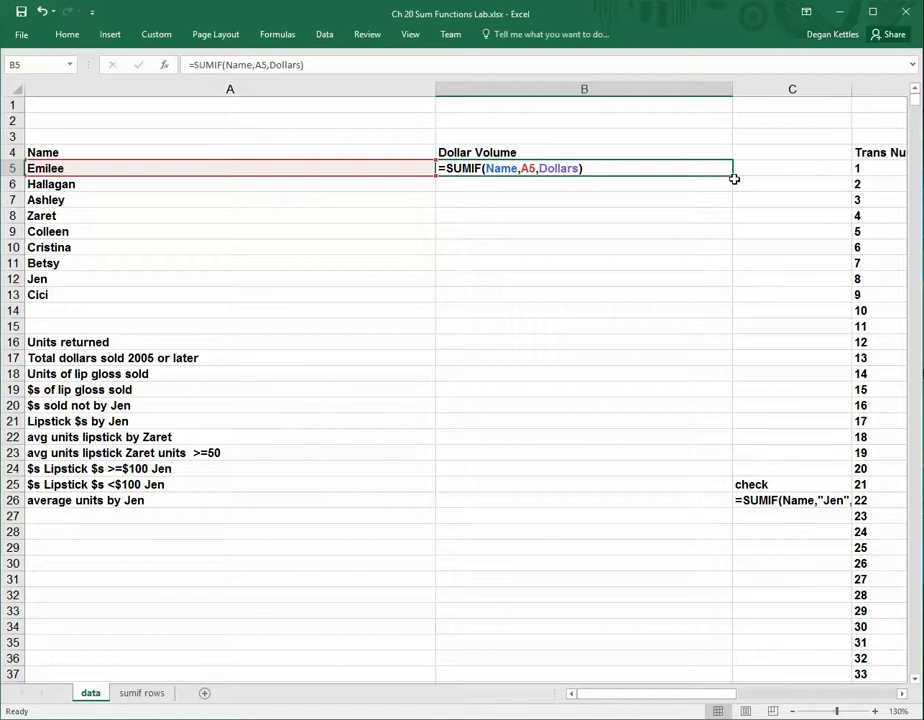
drag(733, 176, 706, 304)
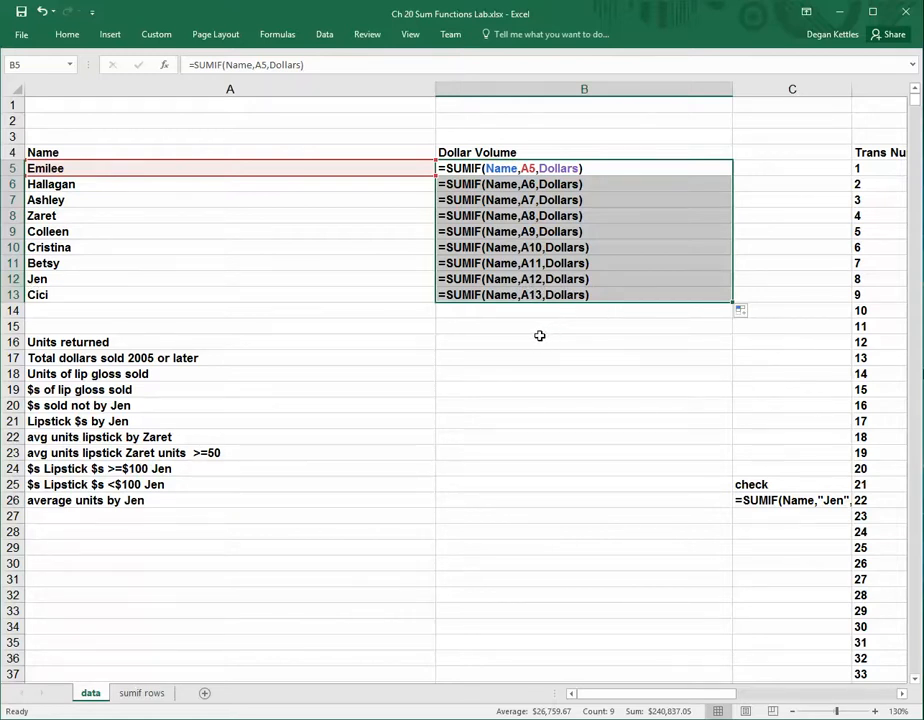
key(ctrl+grave)
click(398, 295)
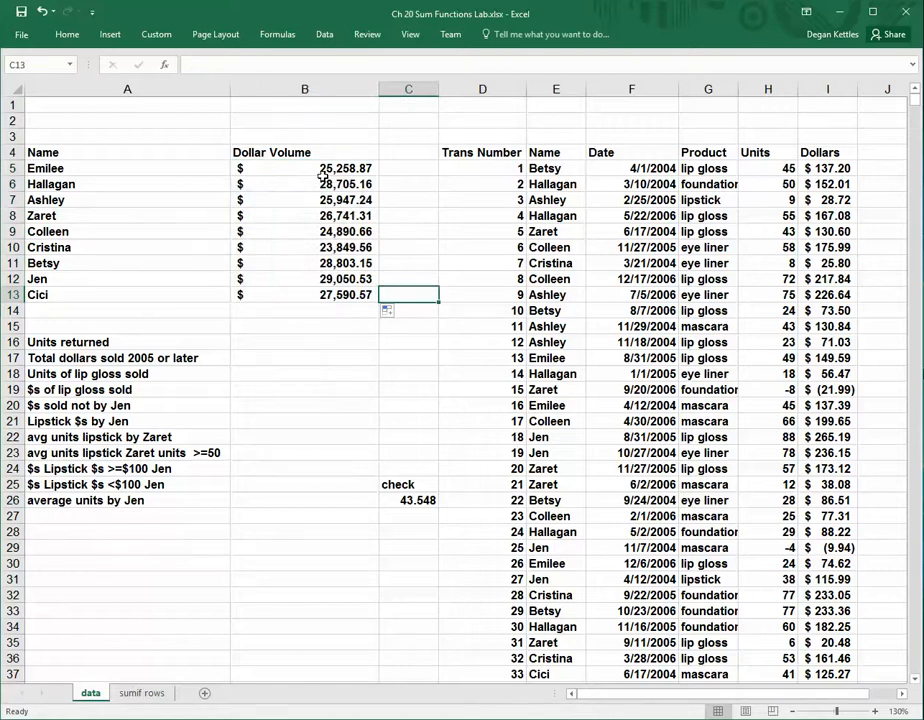
Check the copied SUMIF formulas in the Dollar Volume cells from B6 down to B13
click(322, 186)
key(ctrl+c)
key(Escape)
key(Down)
key(Down)
key(Down)
key(Down)
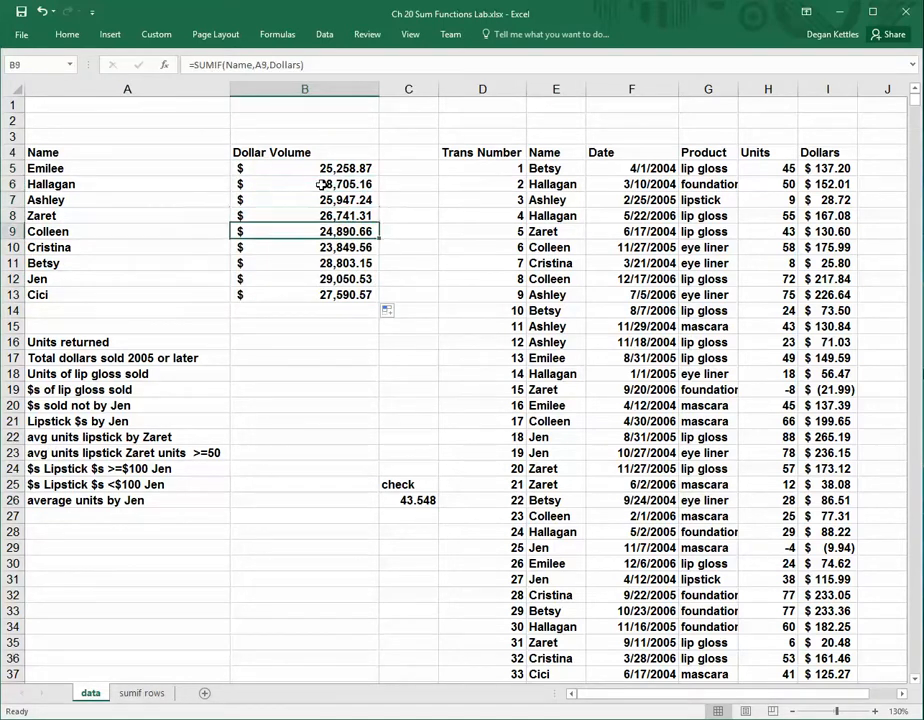
key(Down)
key(Down)
key(Down)
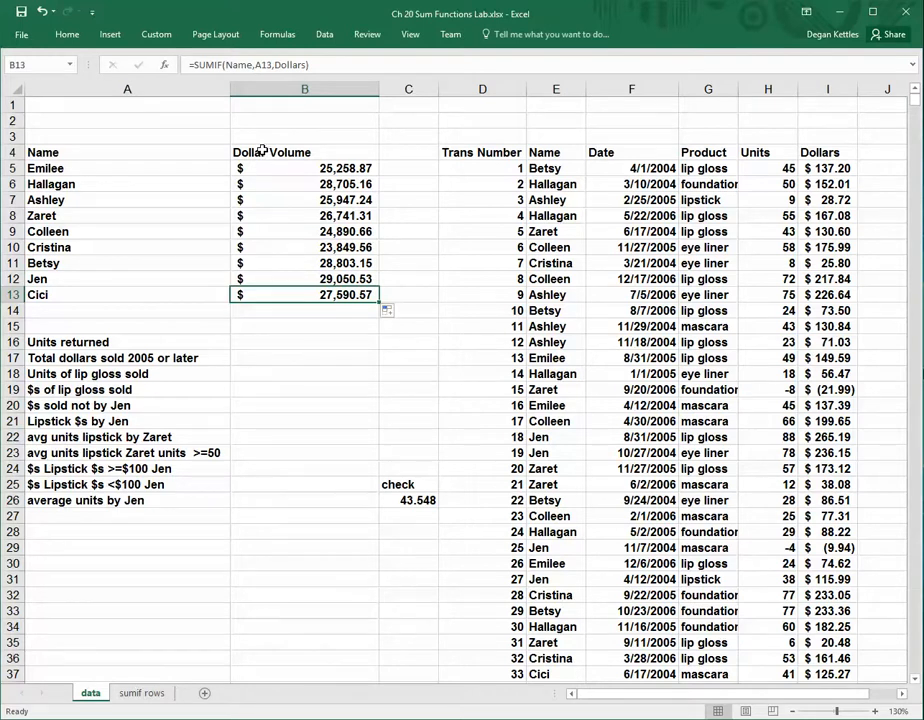
Examine the Units column for the negative entries that represent returned units, such as H19 and H29
click(288, 343)
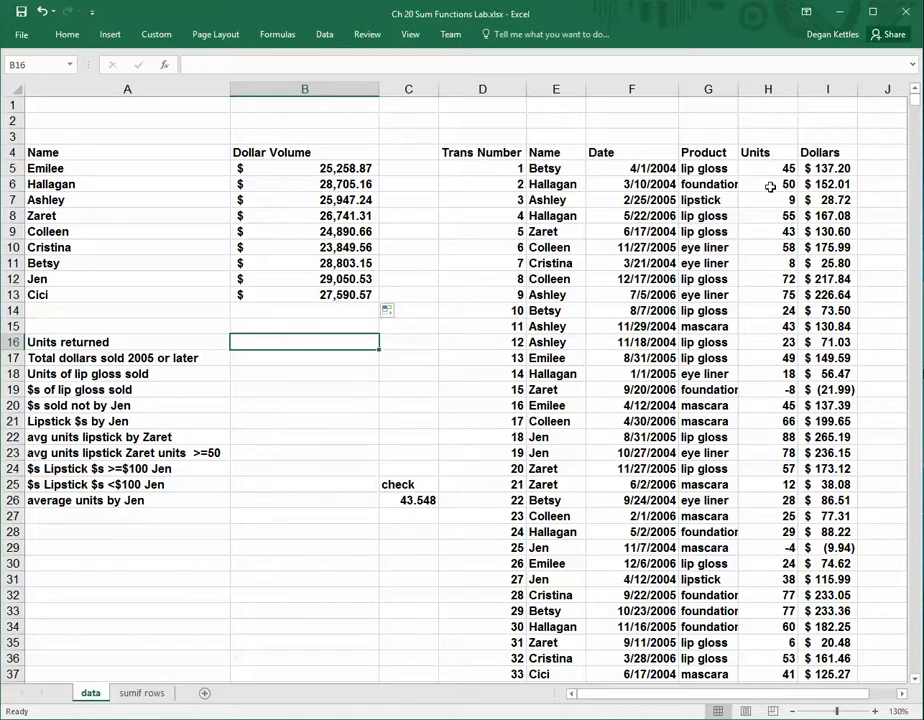
click(768, 89)
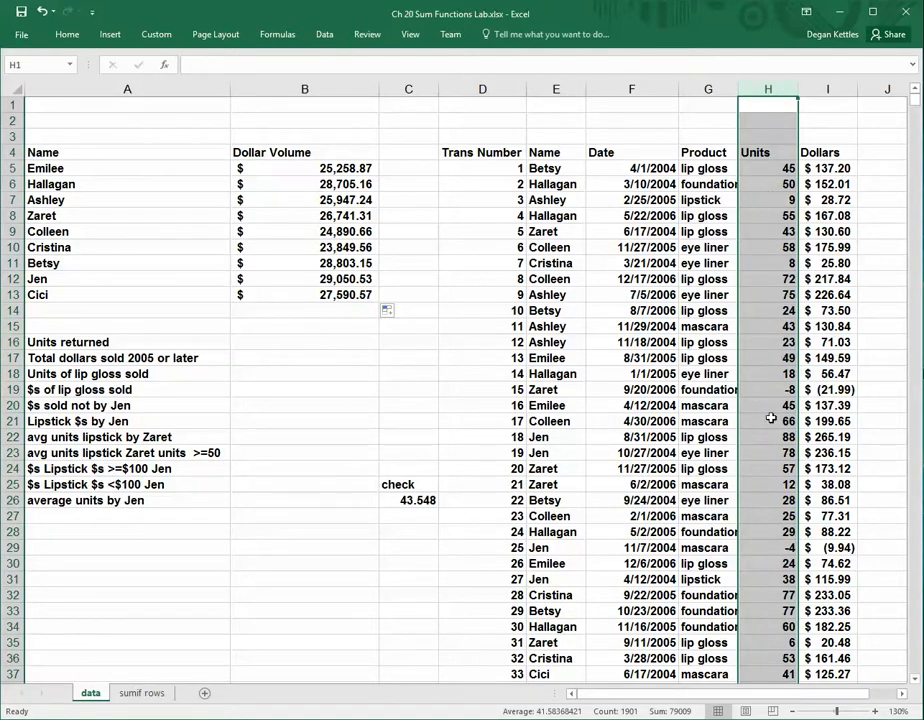
click(755, 393)
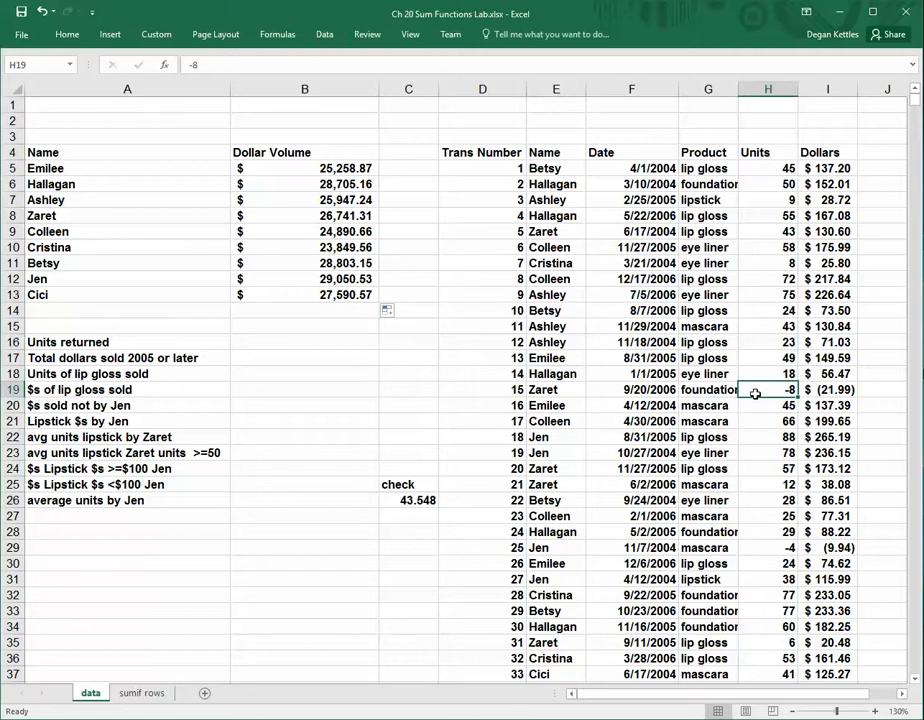
click(767, 548)
click(771, 389)
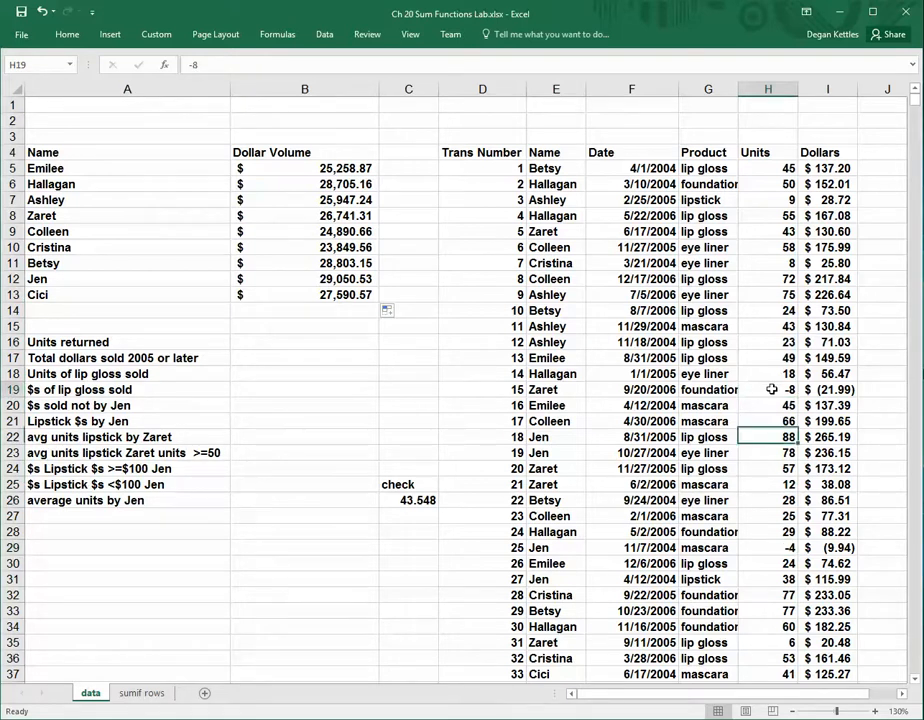
Start a SUMIF formula in B16 for units returned, with the whole Units column as its range
click(266, 345)
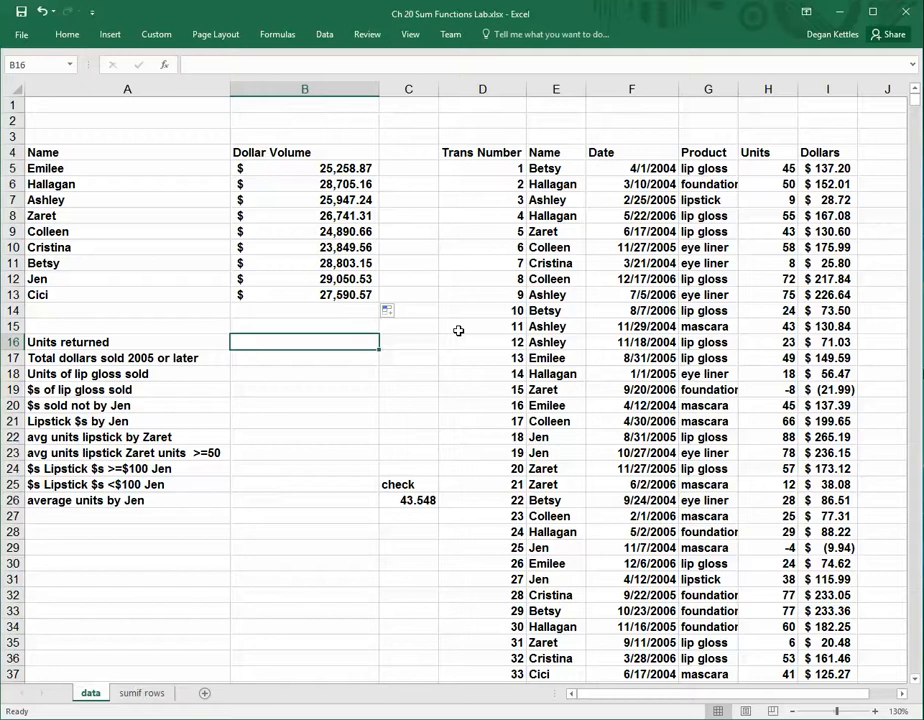
text(=)
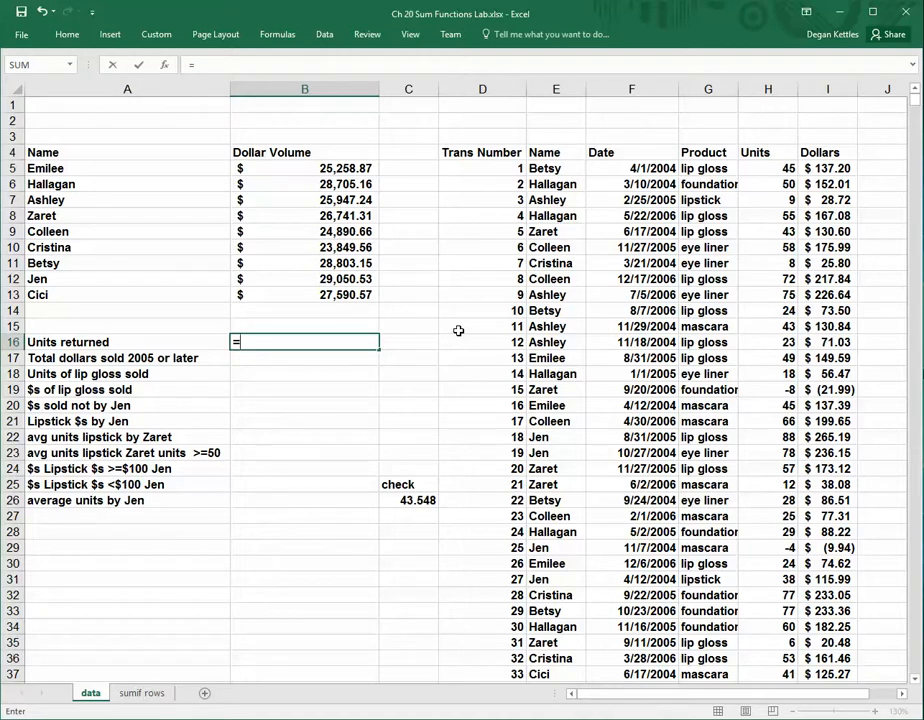
text(sumif()
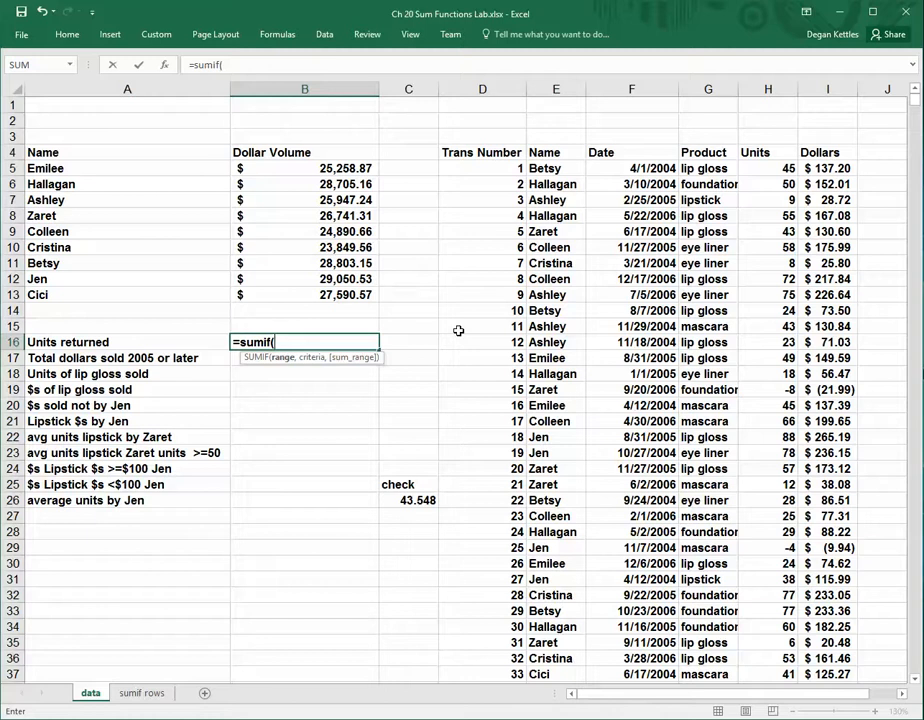
drag(770, 168, 790, 682)
text(,)
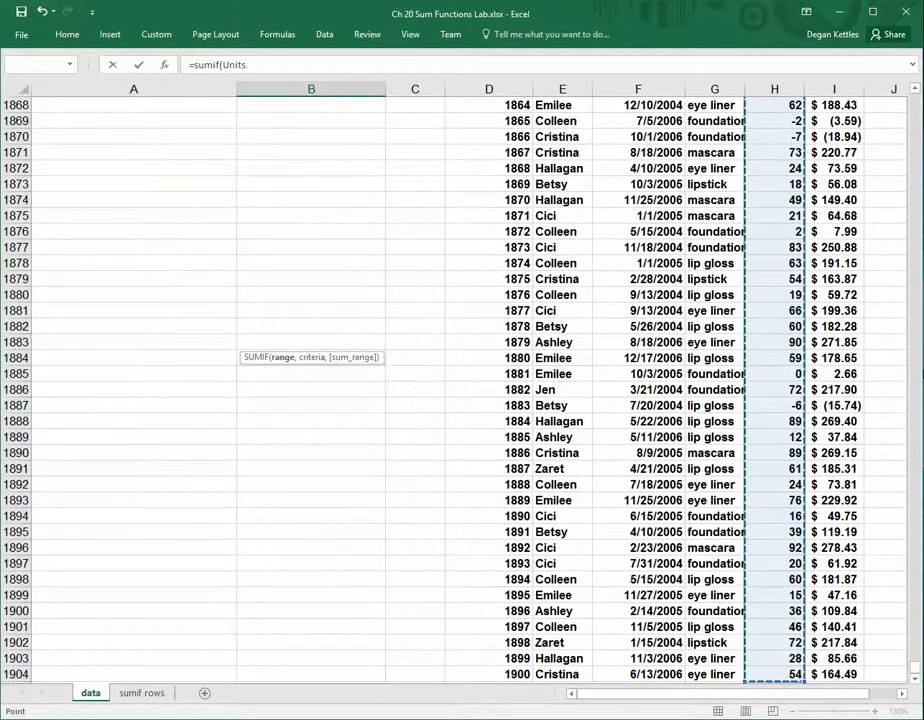
drag(915, 668, 912, 72)
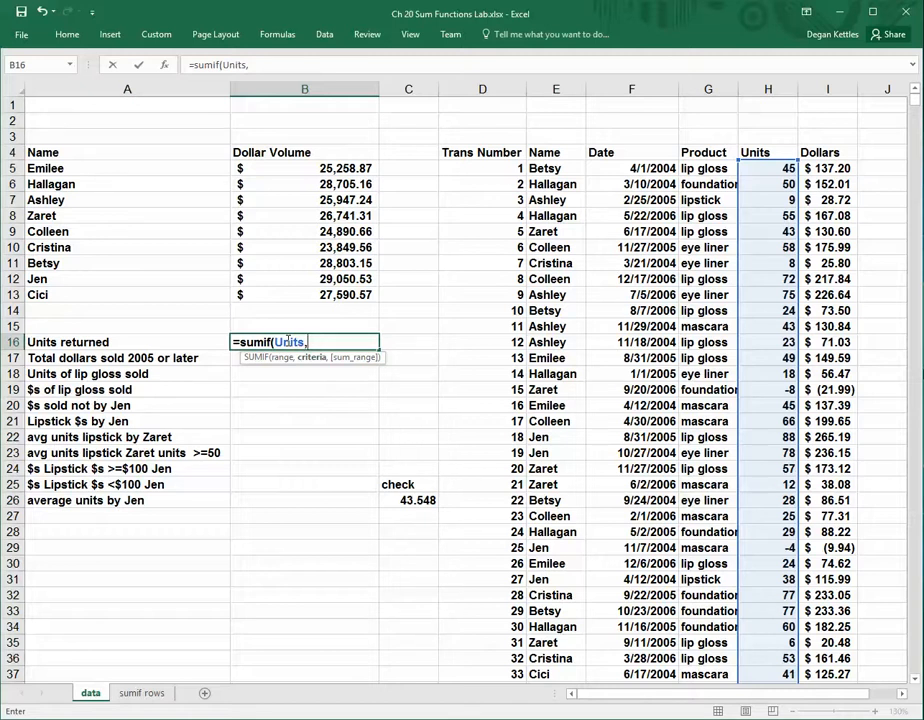
Complete the B16 formula as =SUMIF(Units,"<0",Units), using less than zero as the criterion and Units as the sum range
text("<0",)
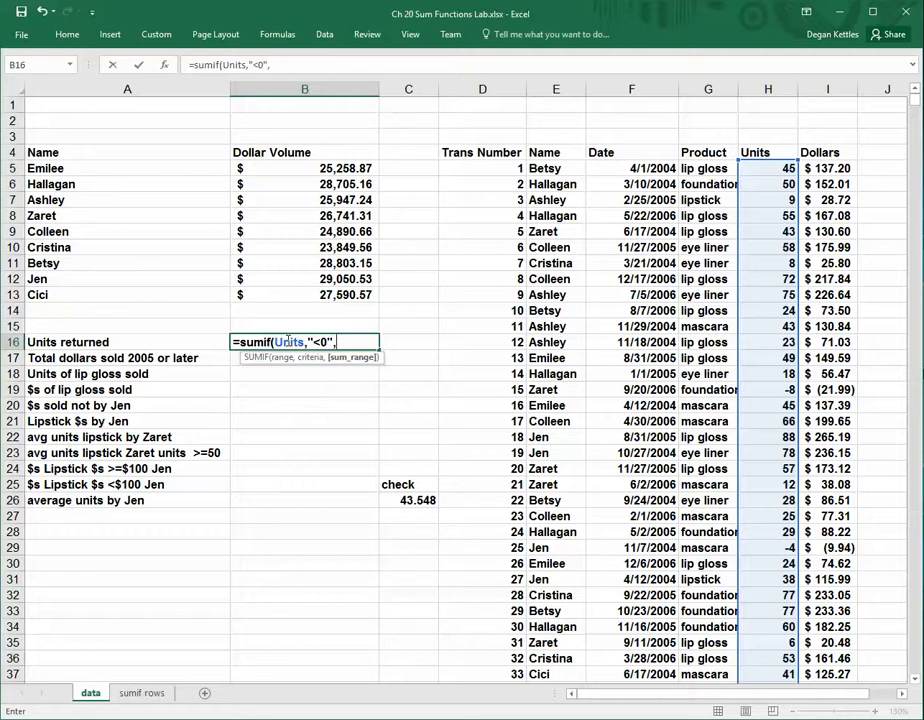
text(Units)
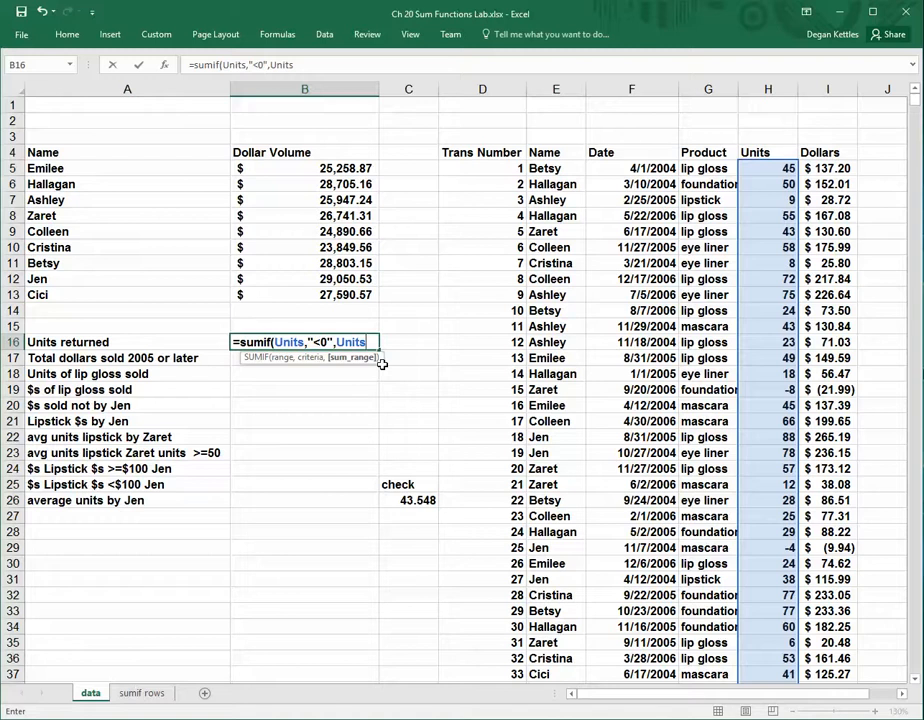
text())
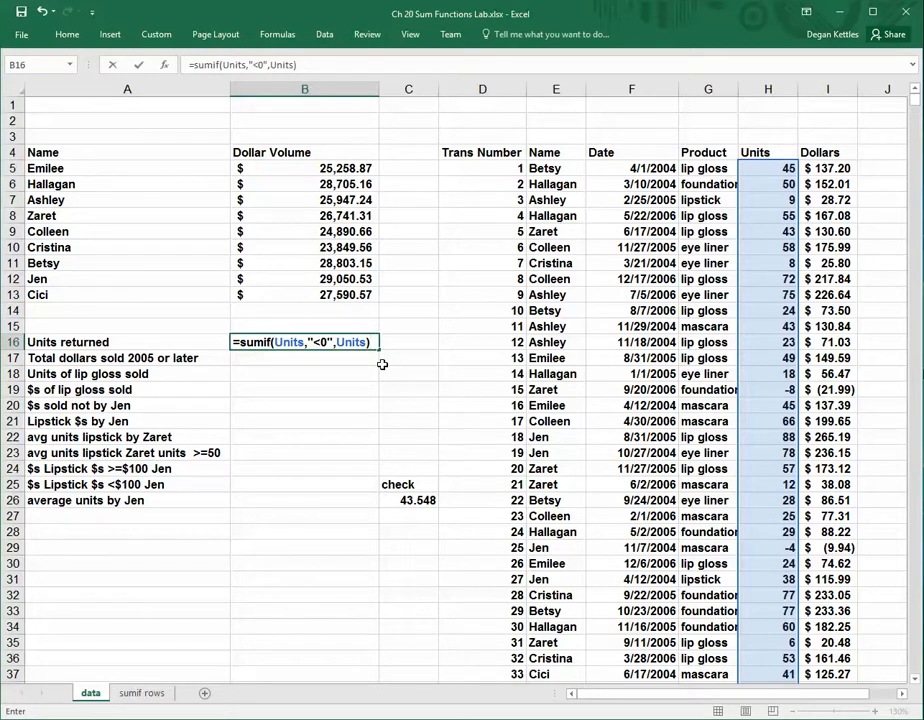
key(Return)
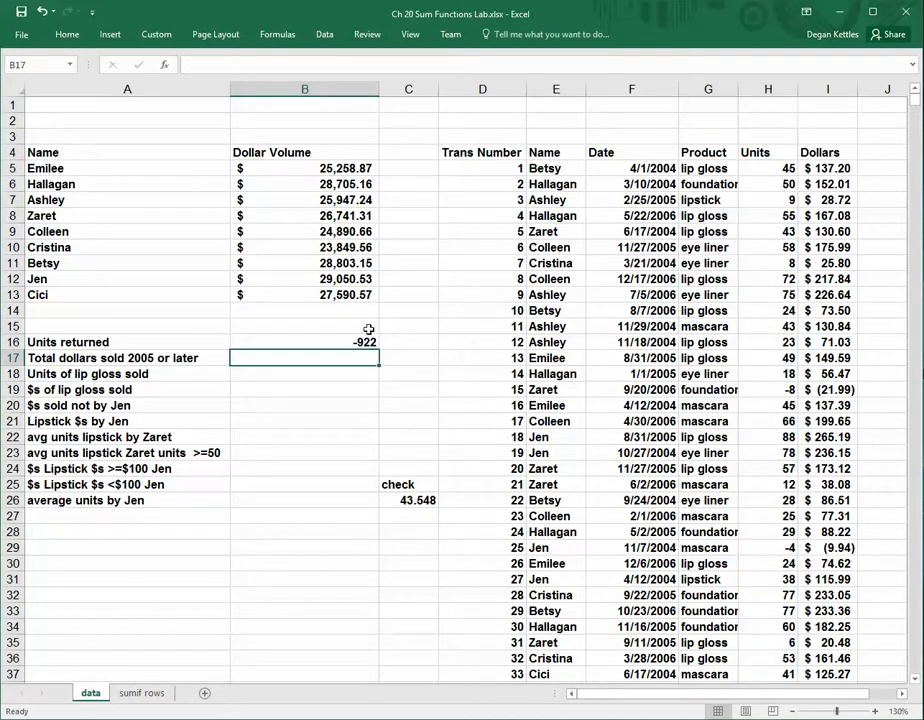
Compare B16 with a negative row in the transactions and negate the formula to =-SUMIF(Units,"<0",Units)
click(362, 340)
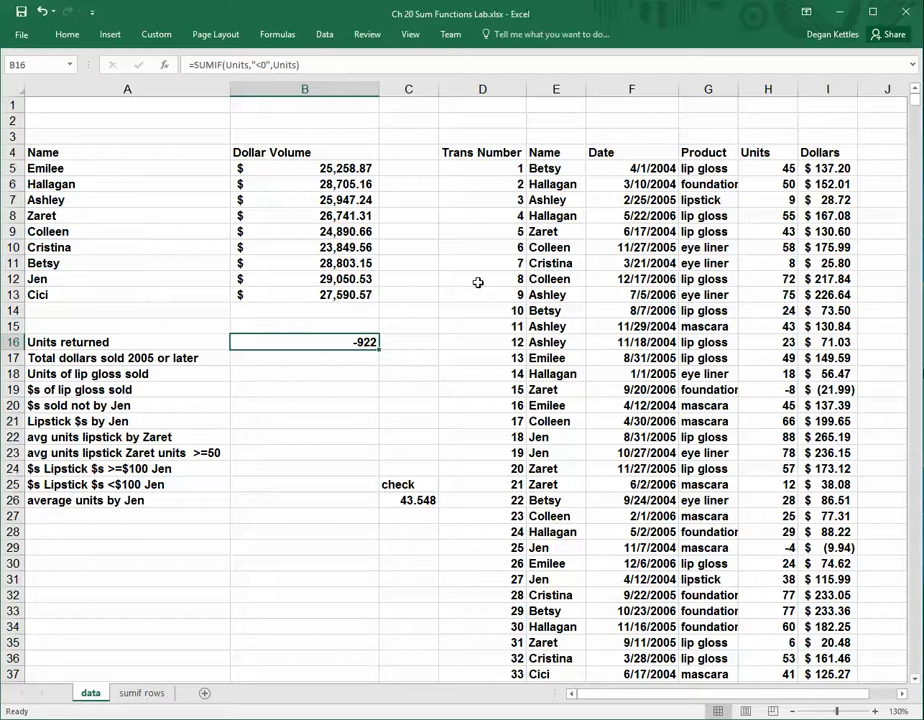
click(802, 389)
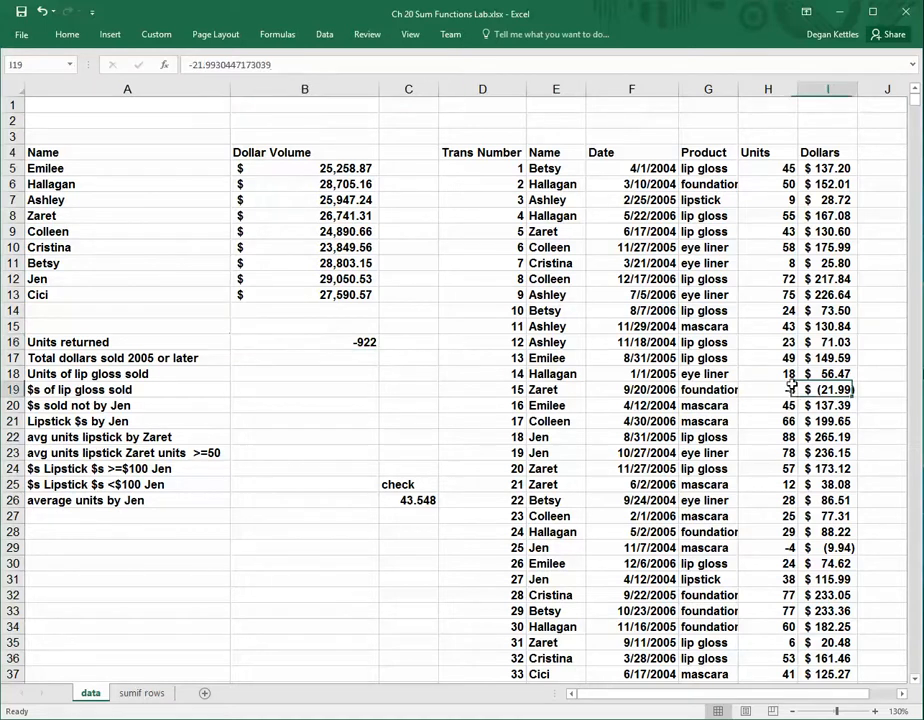
click(789, 388)
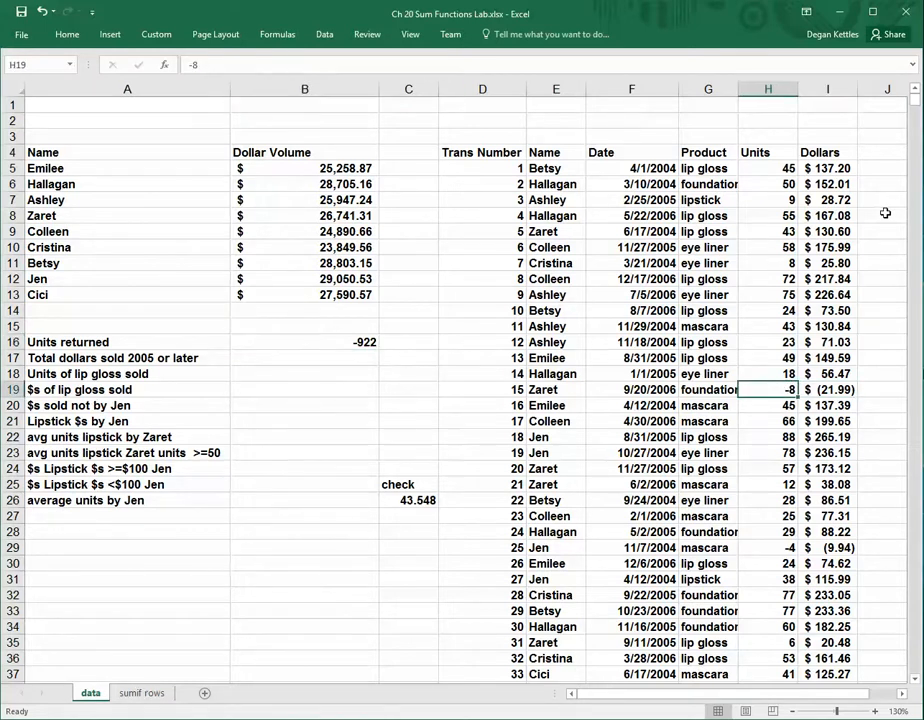
click(338, 340)
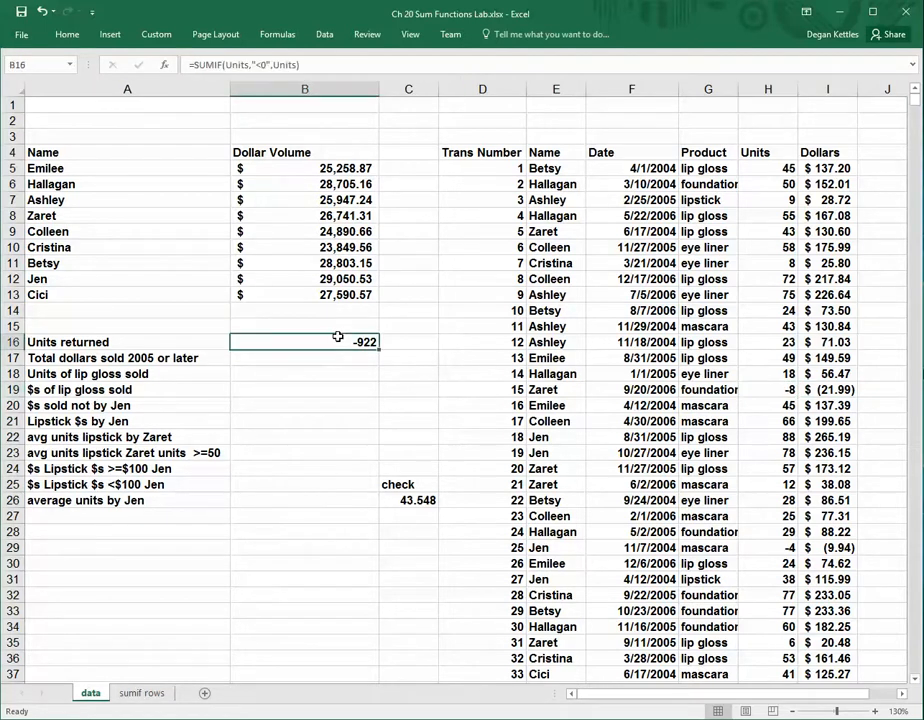
click(192, 64)
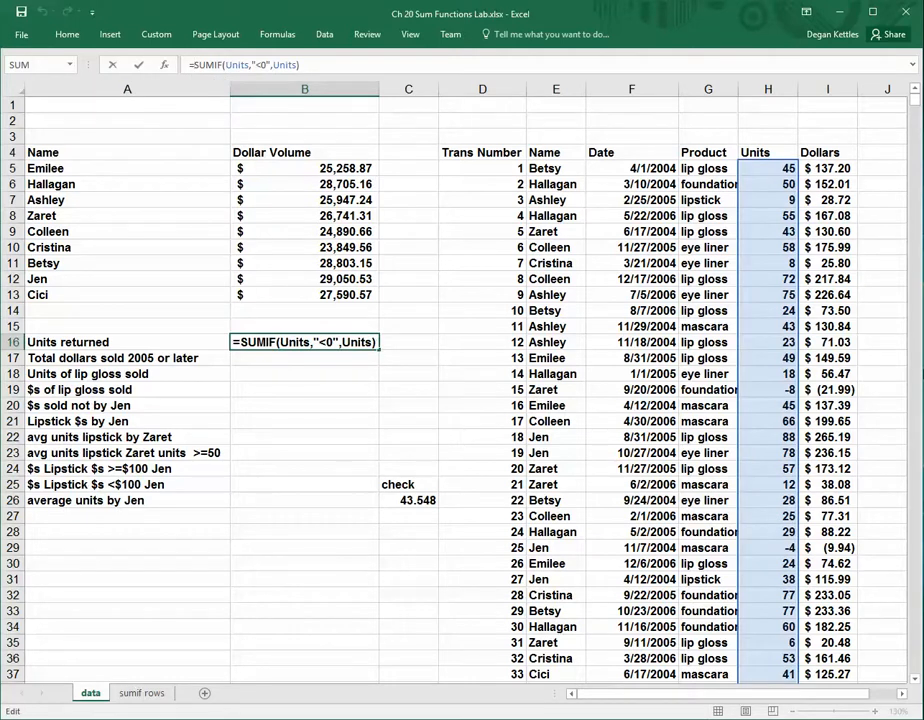
text(-)
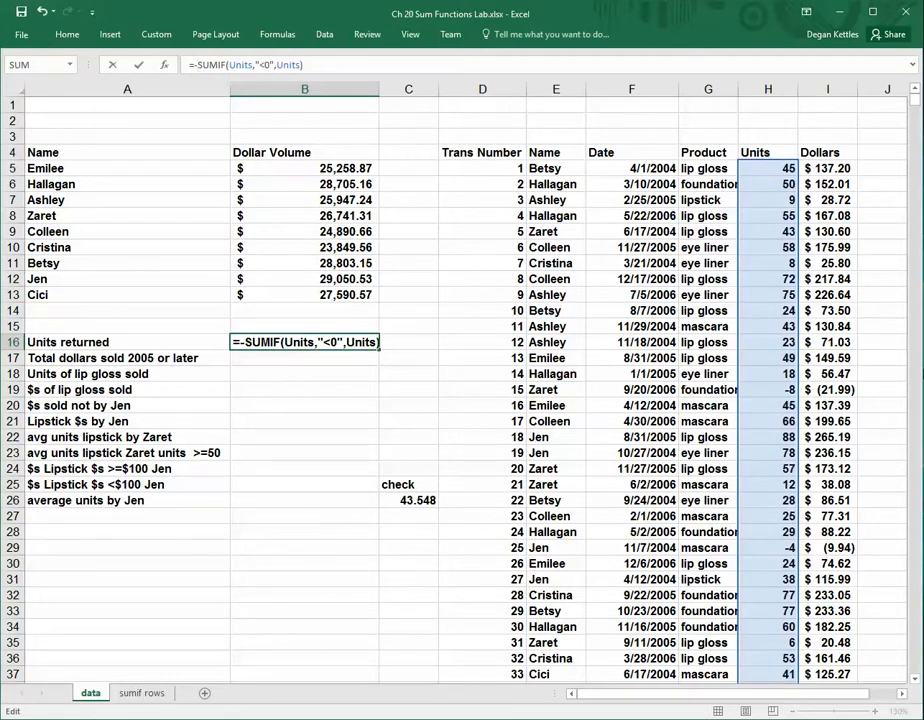
key(Return)
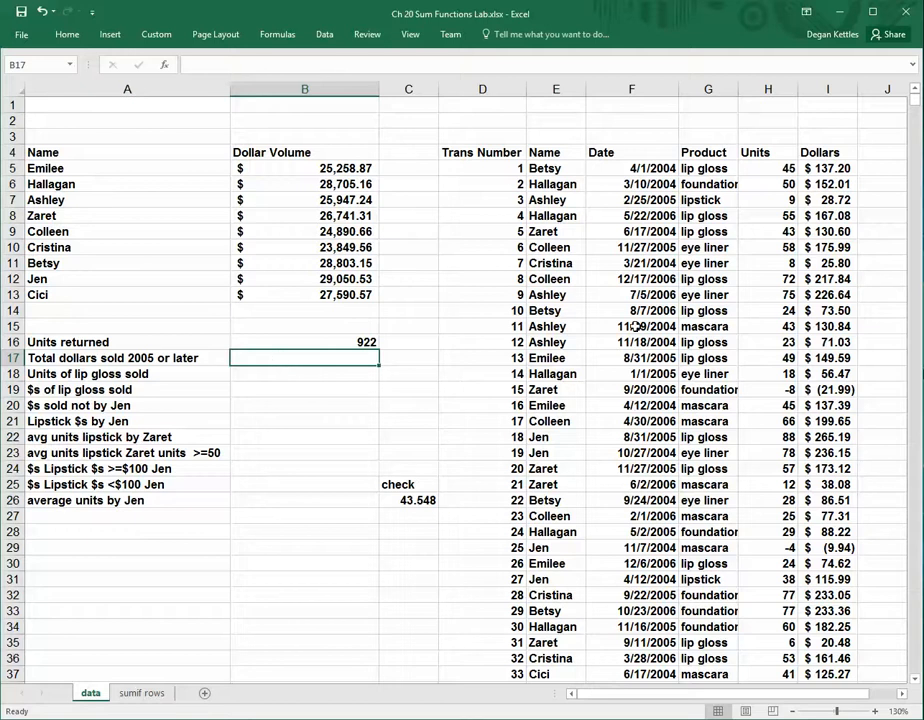
Start a SUMIF formula in B17 for dollars sold 2005 or later, with the whole Date column as its range
text(=s)
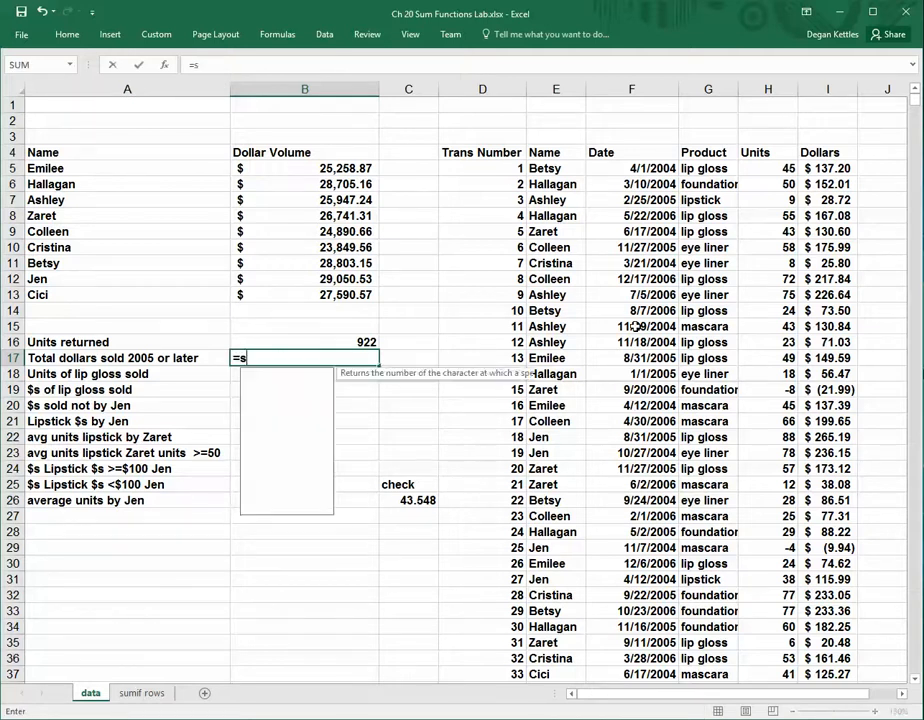
text(umif()
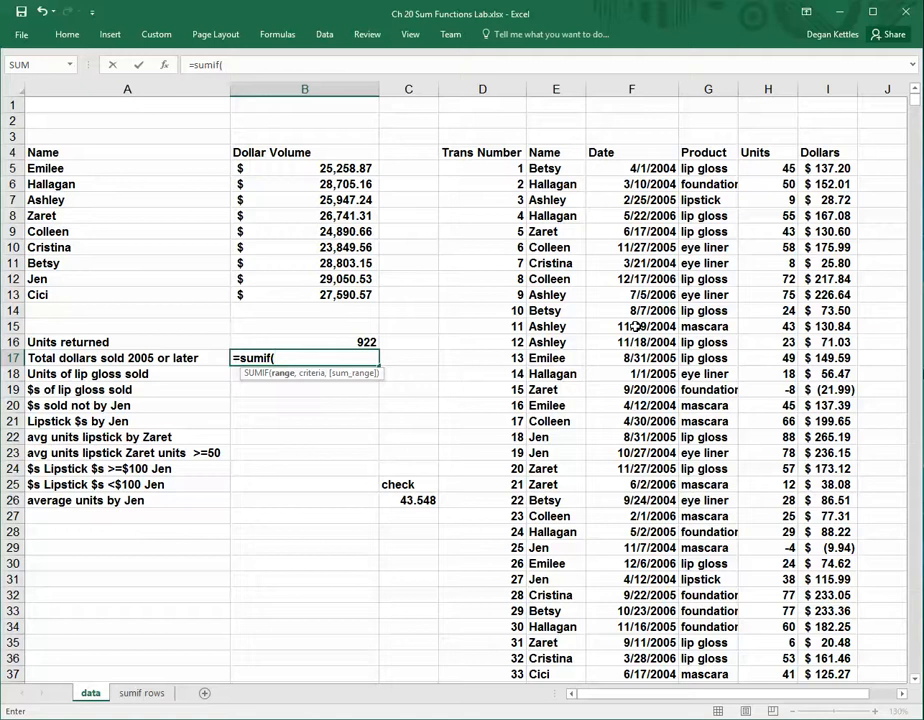
click(632, 169)
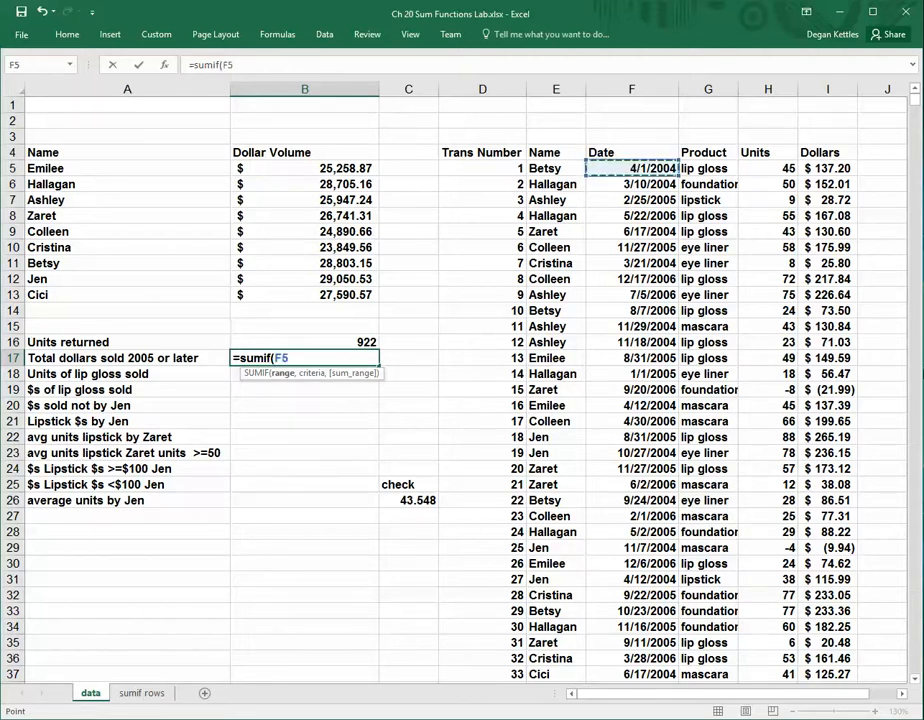
key(ctrl+shift+Down)
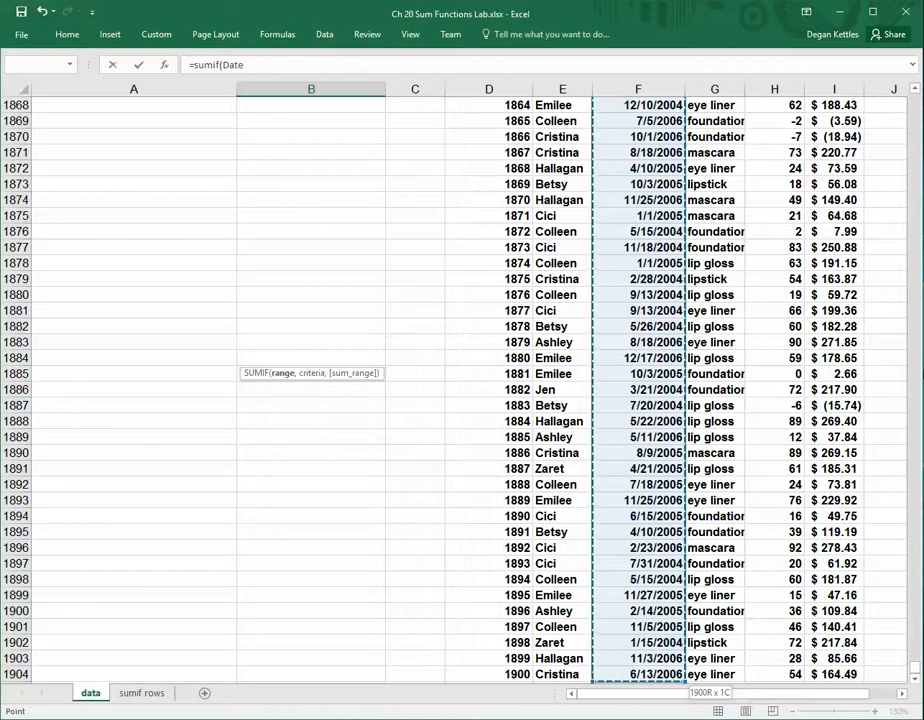
text(,)
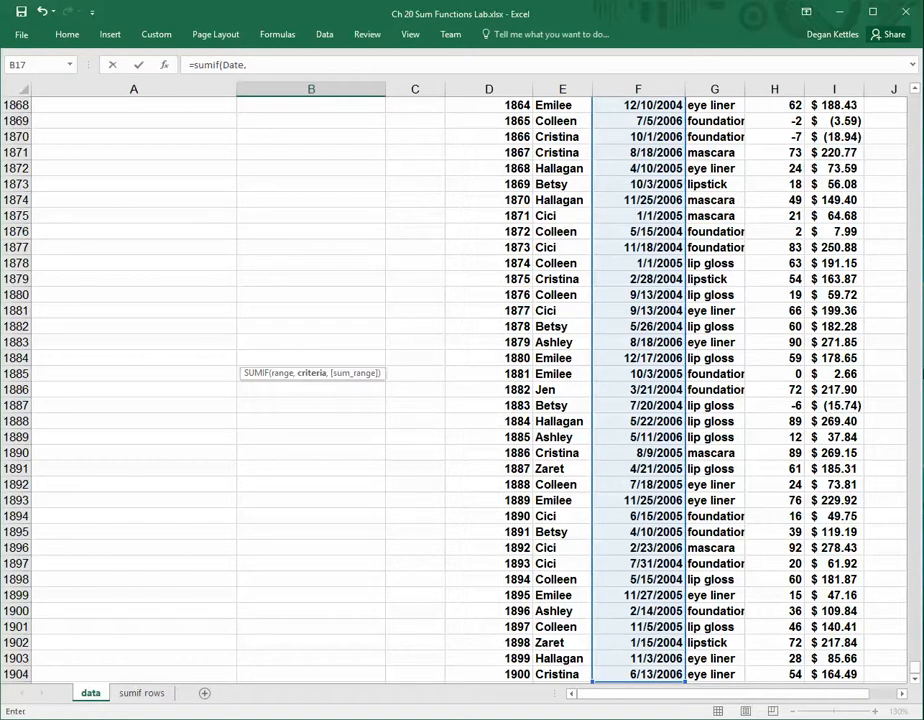
drag(914, 666, 905, 78)
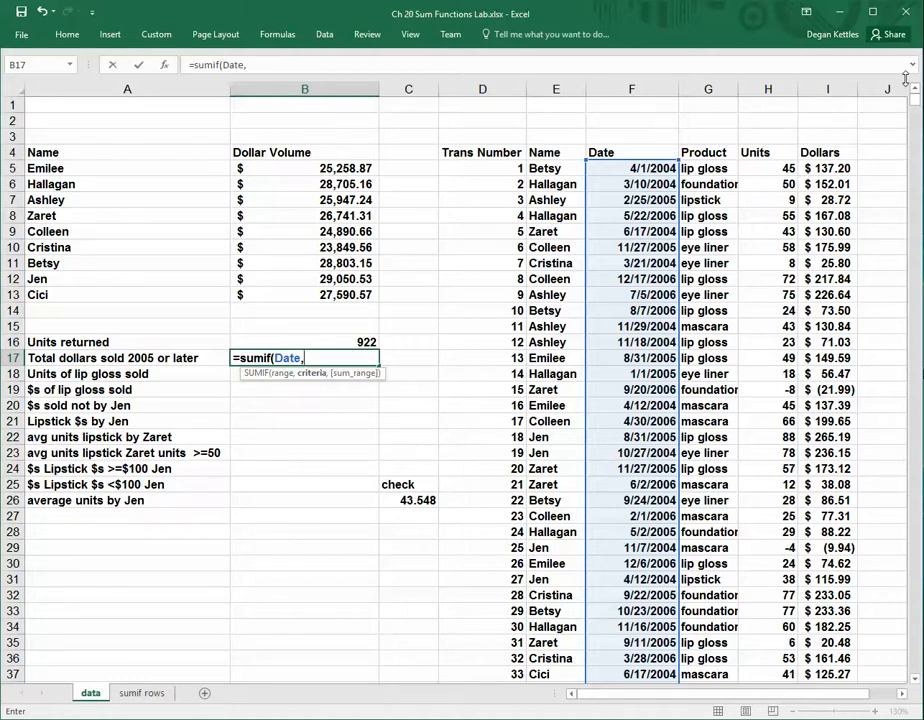
Complete the B17 formula as =SUMIF(Date,">=1/1/2005",Dollars), with the date criterion and Dollars as the sum range
text(">=1/1/200)
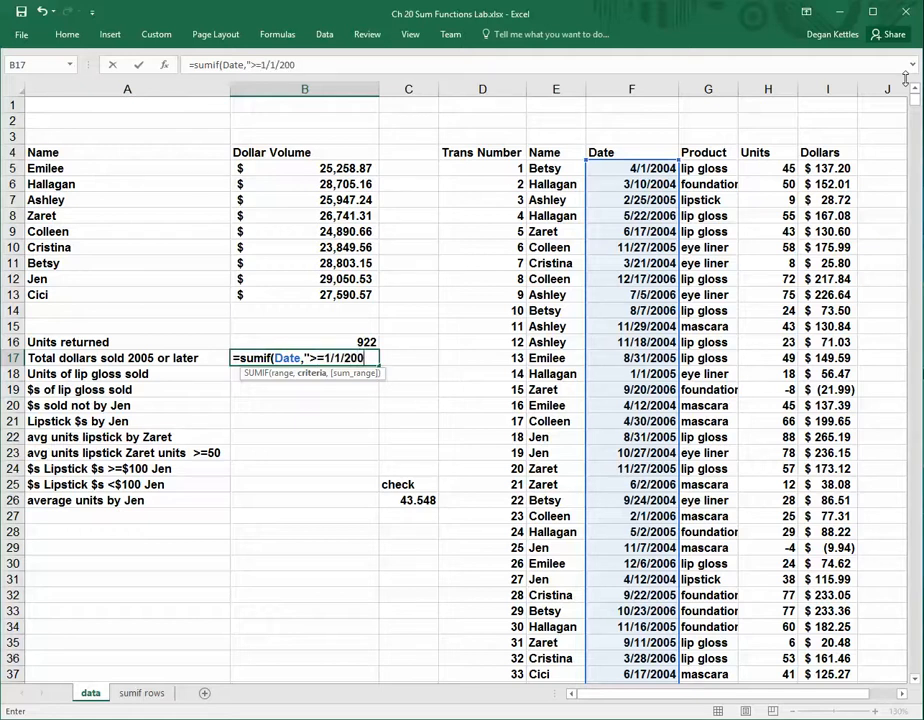
text(5",)
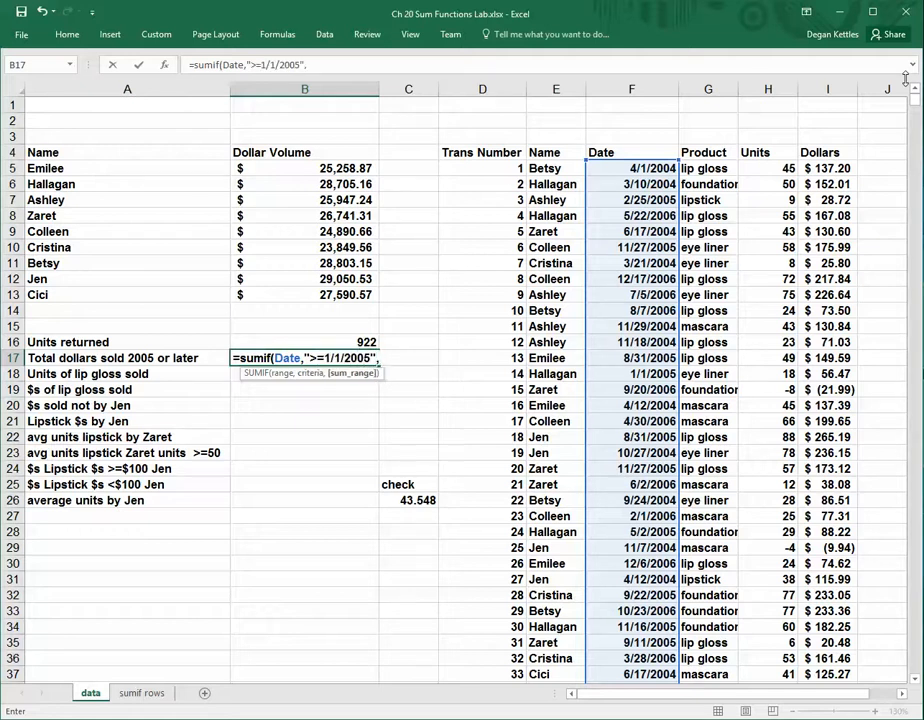
text(Do)
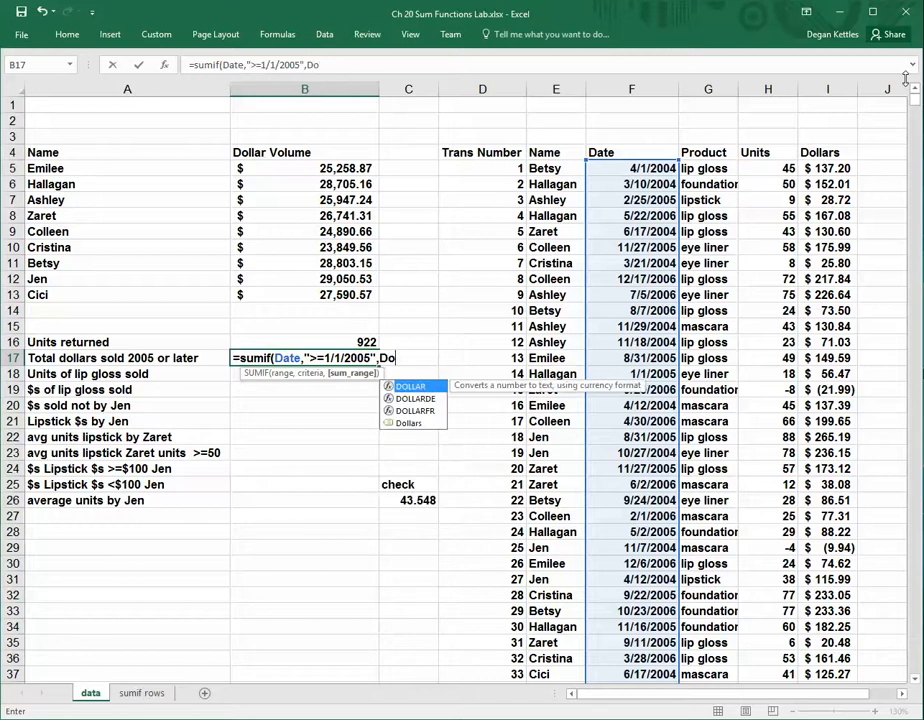
text(llars))
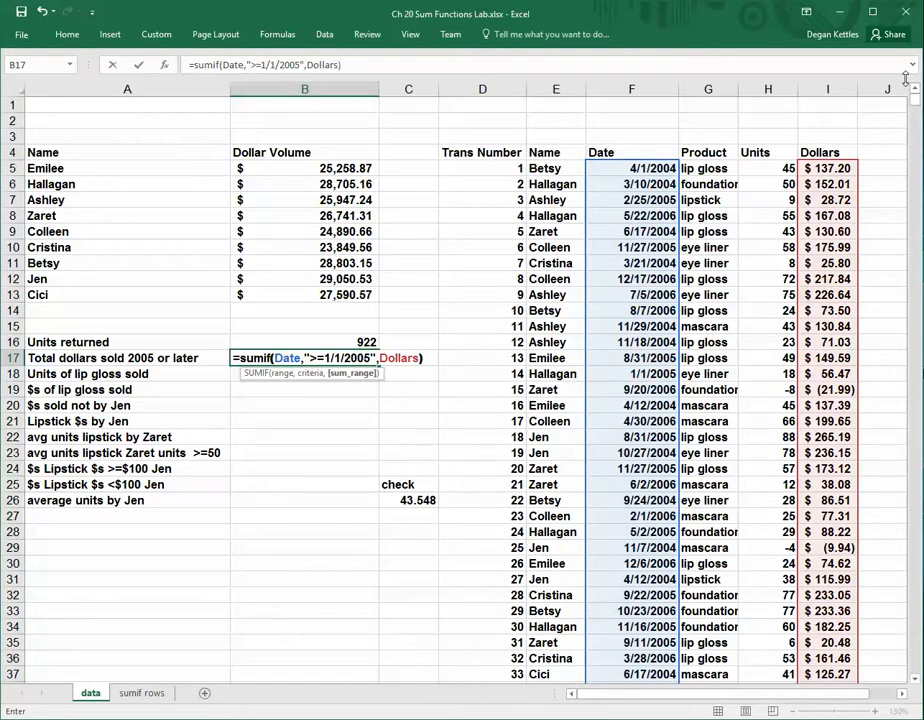
key(Return)
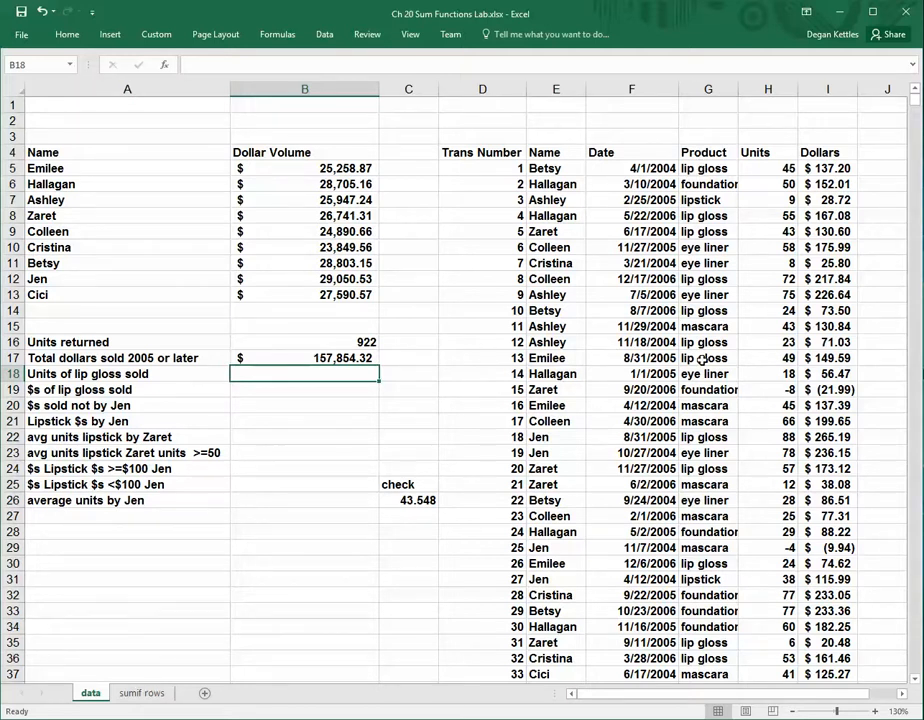
Start a SUMIF formula in B18 for units of lip gloss sold, with the whole Product column as its range
text(=sum)
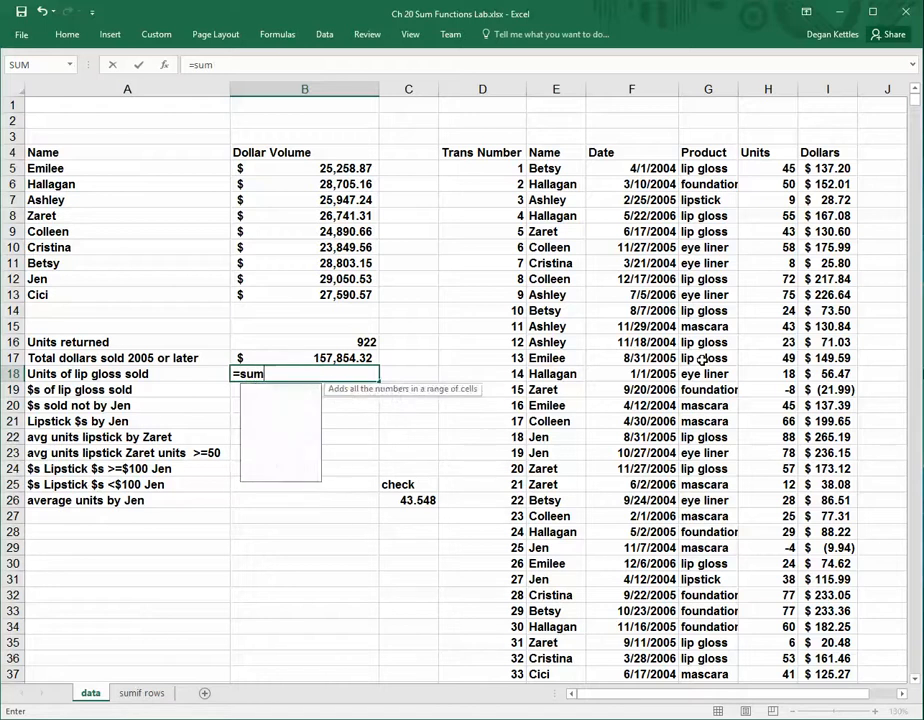
text(if)
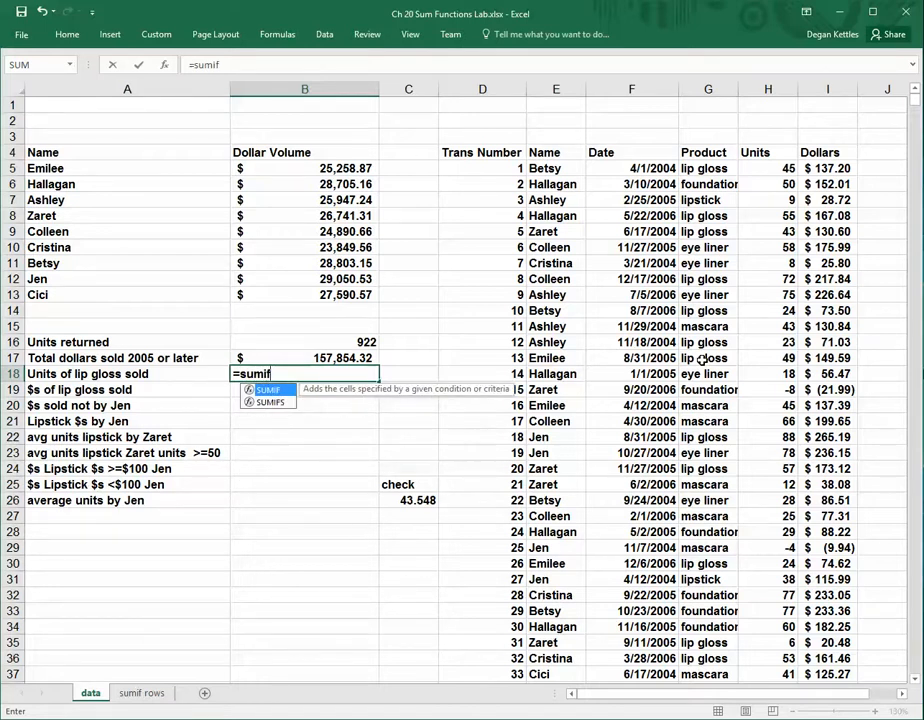
text(()
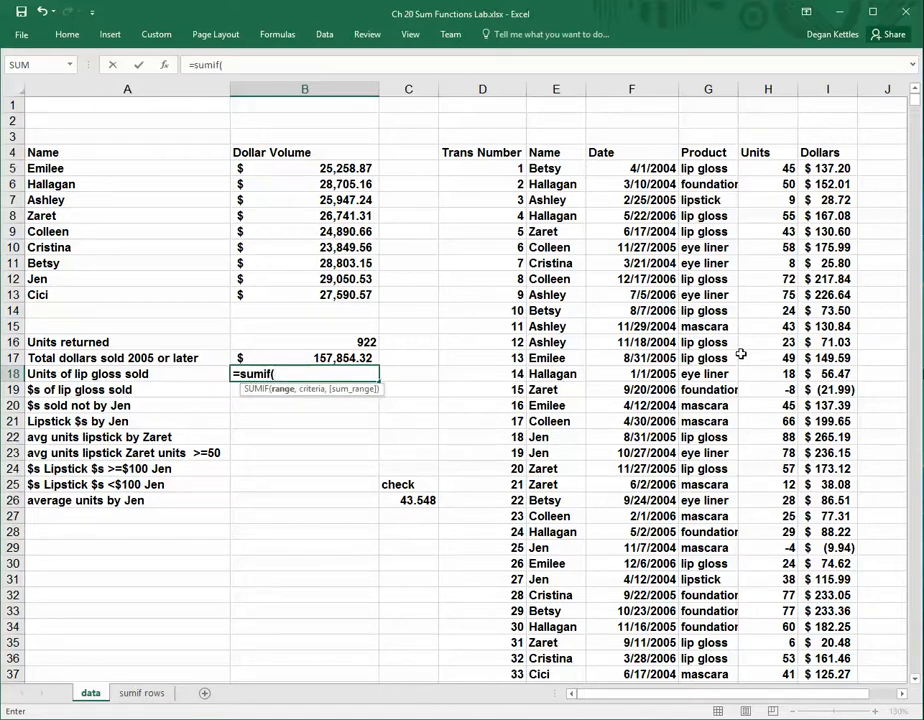
click(704, 172)
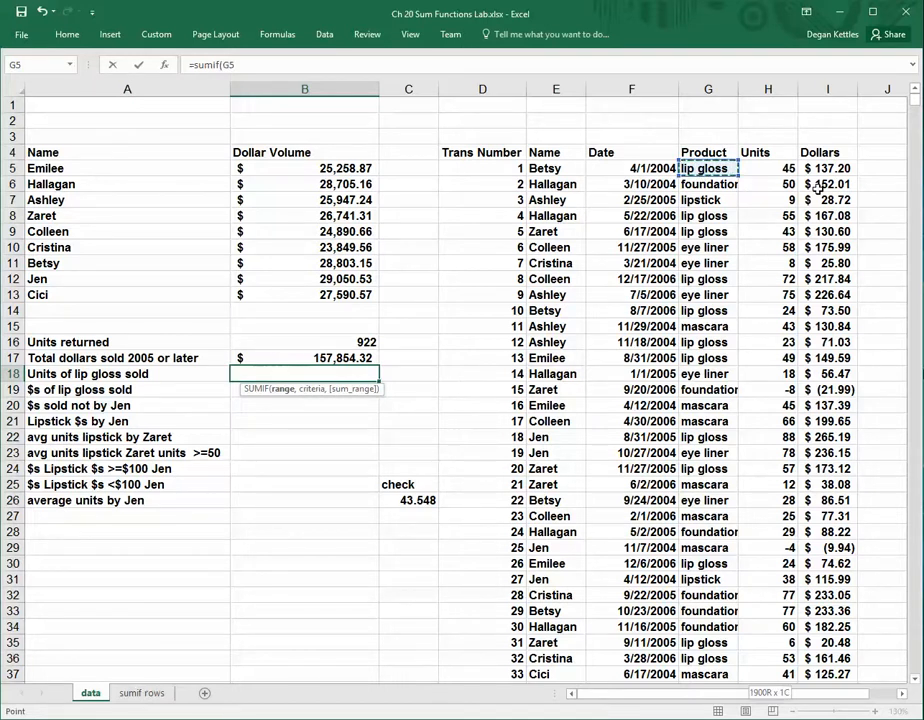
key(ctrl+shift+Down)
text(,)
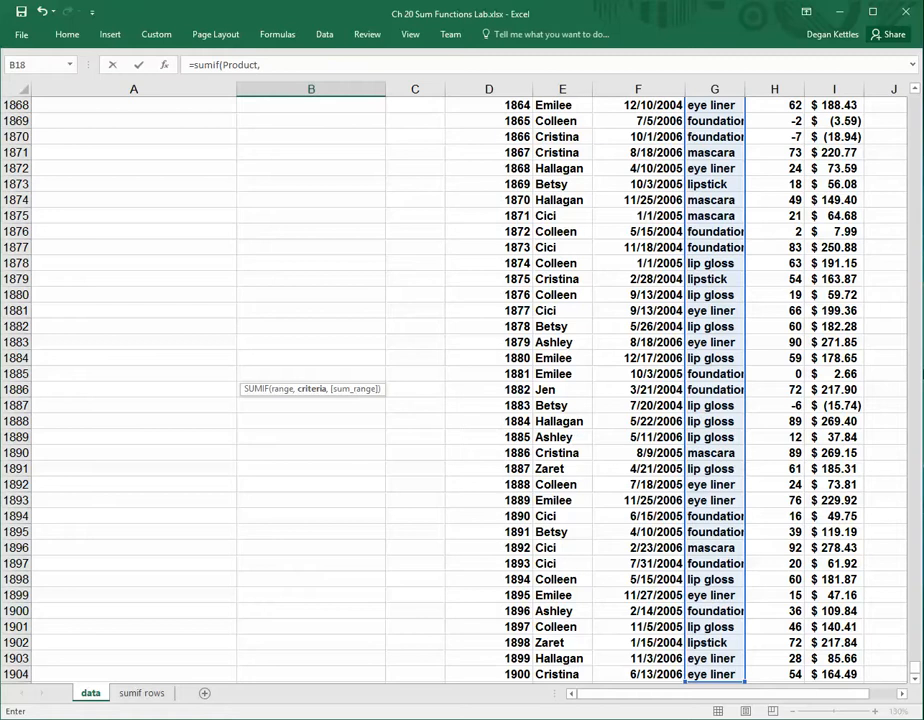
drag(914, 668, 908, 98)
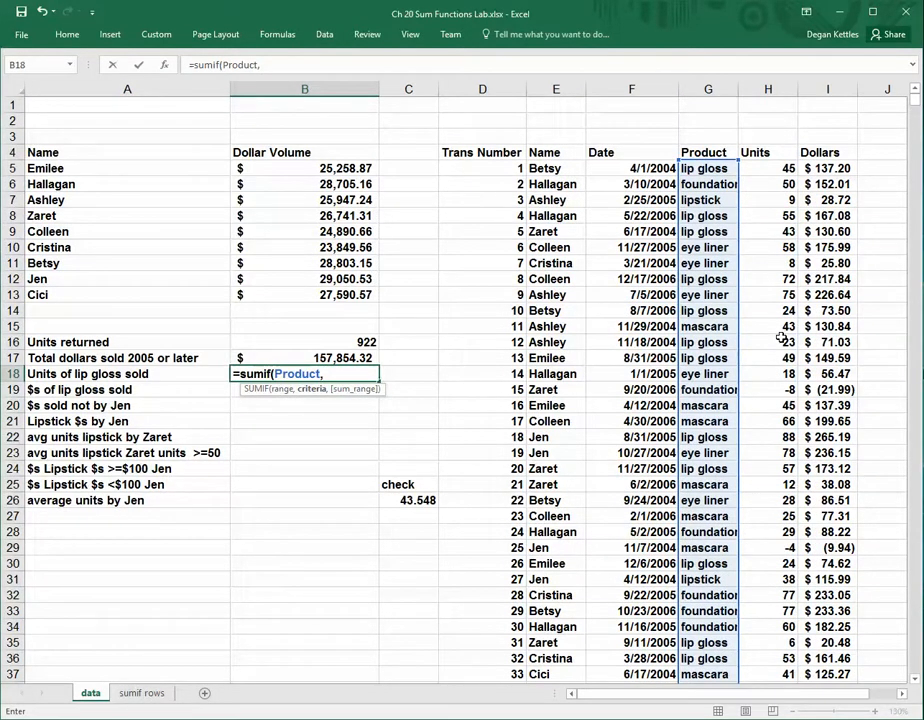
Complete the B18 formula as =SUMIF(Product,"lip gloss",Units), with the entire Units column as the sum range
text("lip)
text(gloss",)
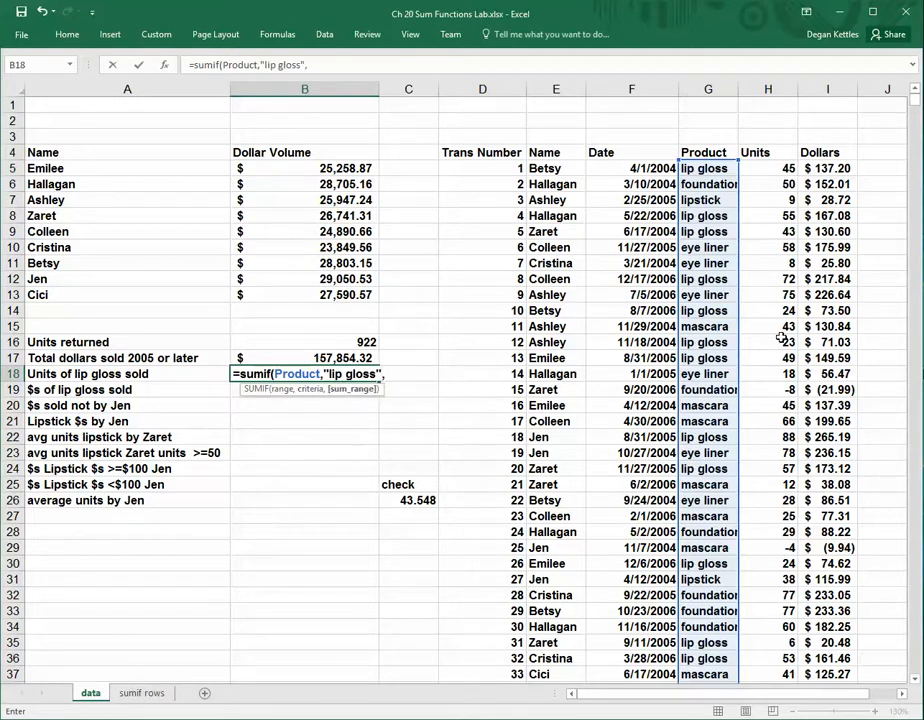
click(762, 172)
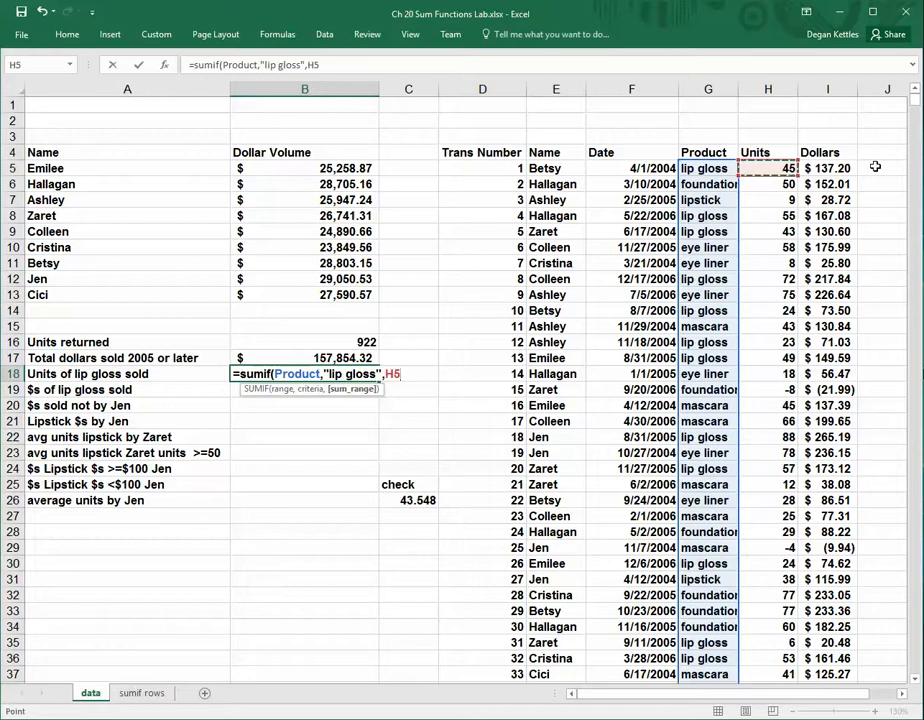
key(ctrl+shift+Down)
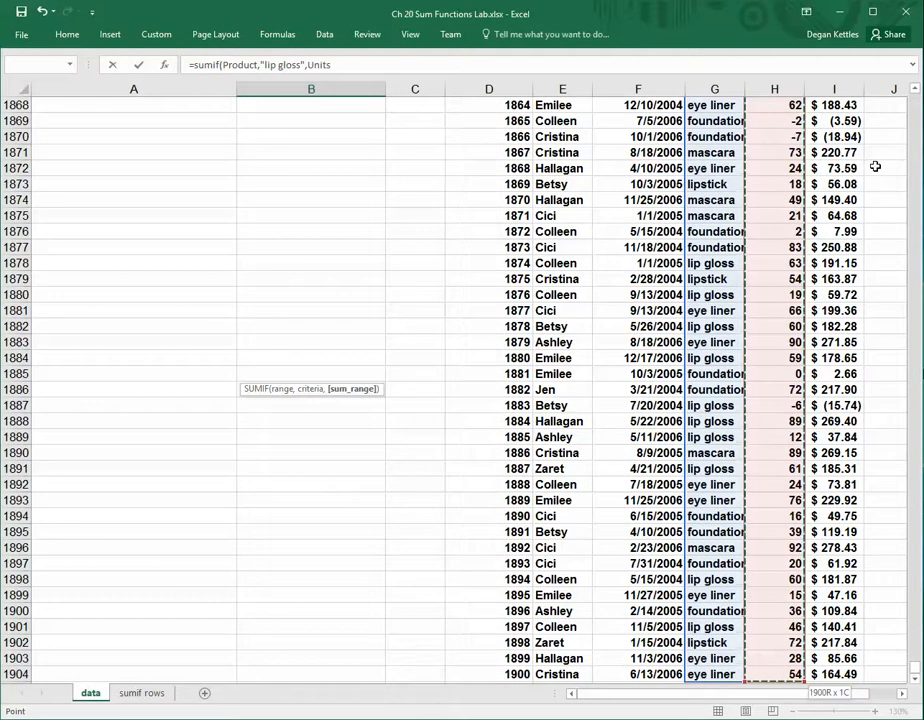
text())
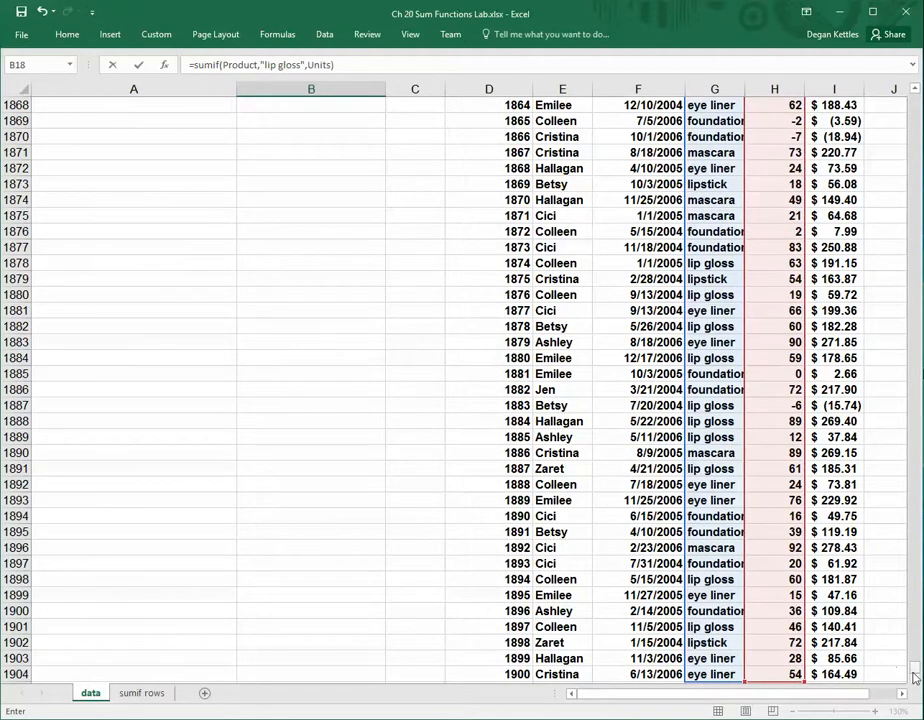
drag(914, 664, 912, 96)
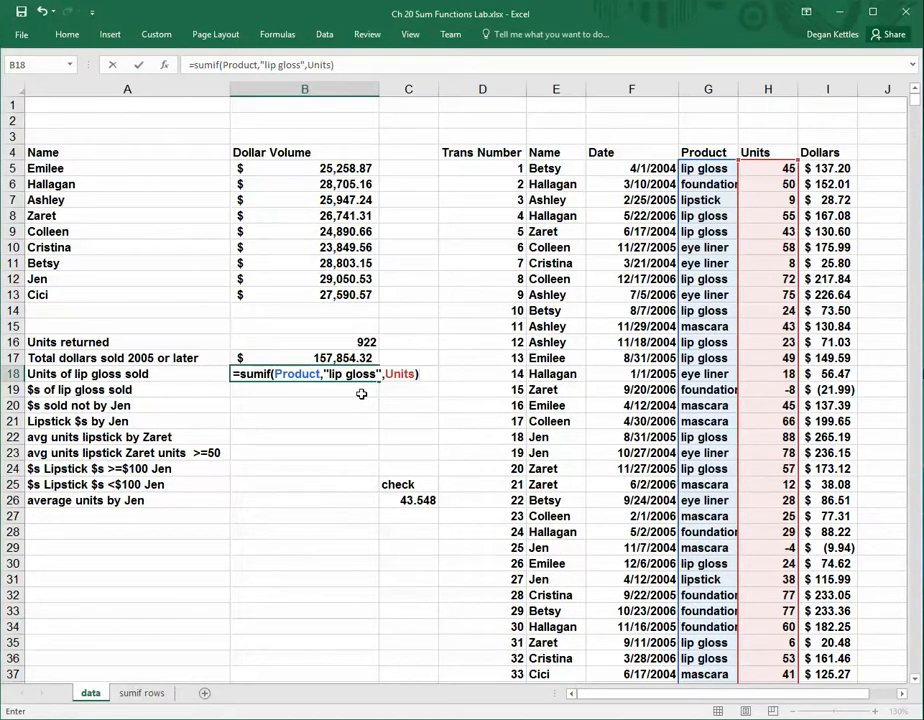
key(Return)
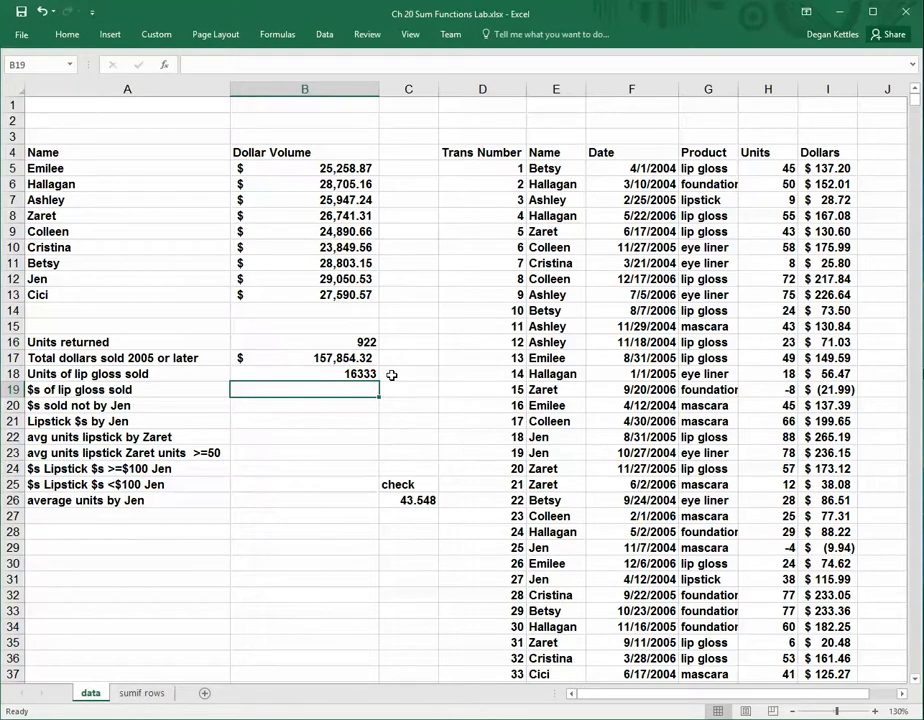
Display the sheet's formulas and fill the B18 lip gloss formula down into B19
key(ctrl+grave)
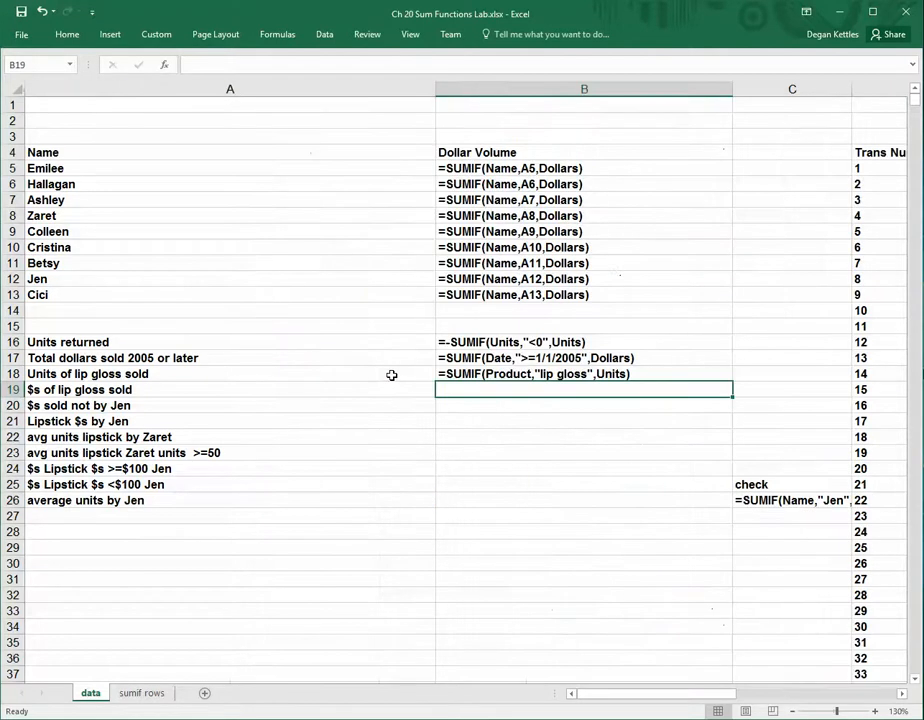
click(517, 373)
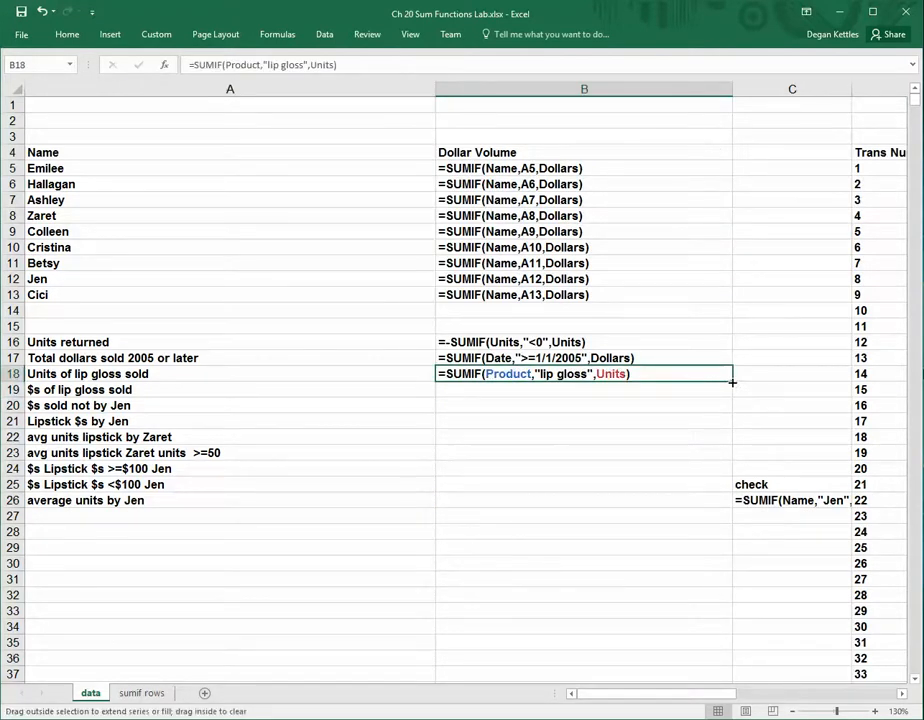
drag(732, 382, 733, 400)
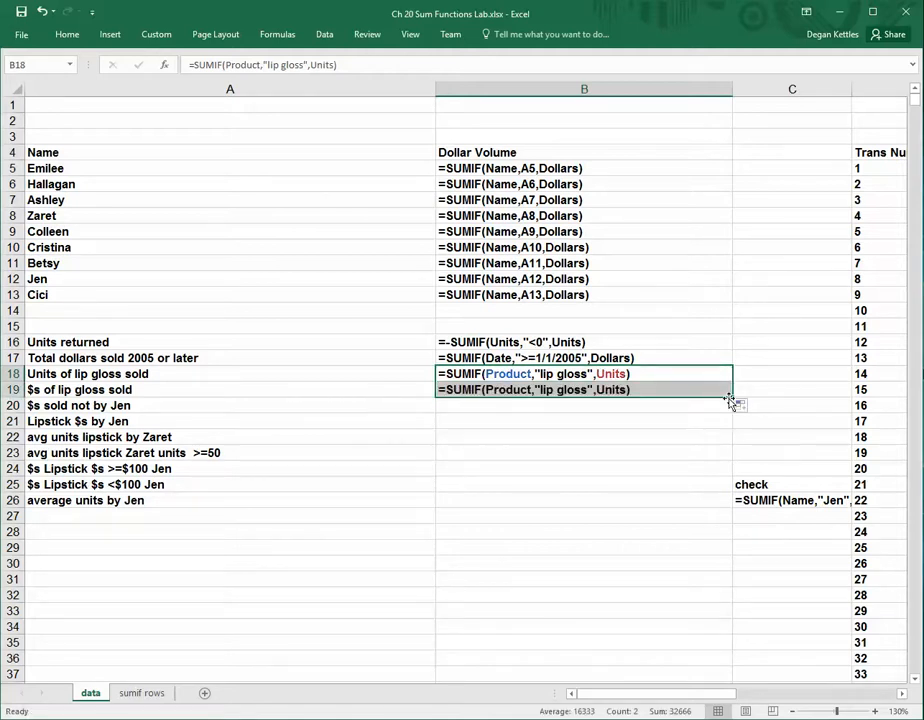
Change the sum range in B19 to Dollars, making it =SUMIF(Product,"lip gloss",Dollars), and return to displaying values
click(618, 390)
click(316, 64)
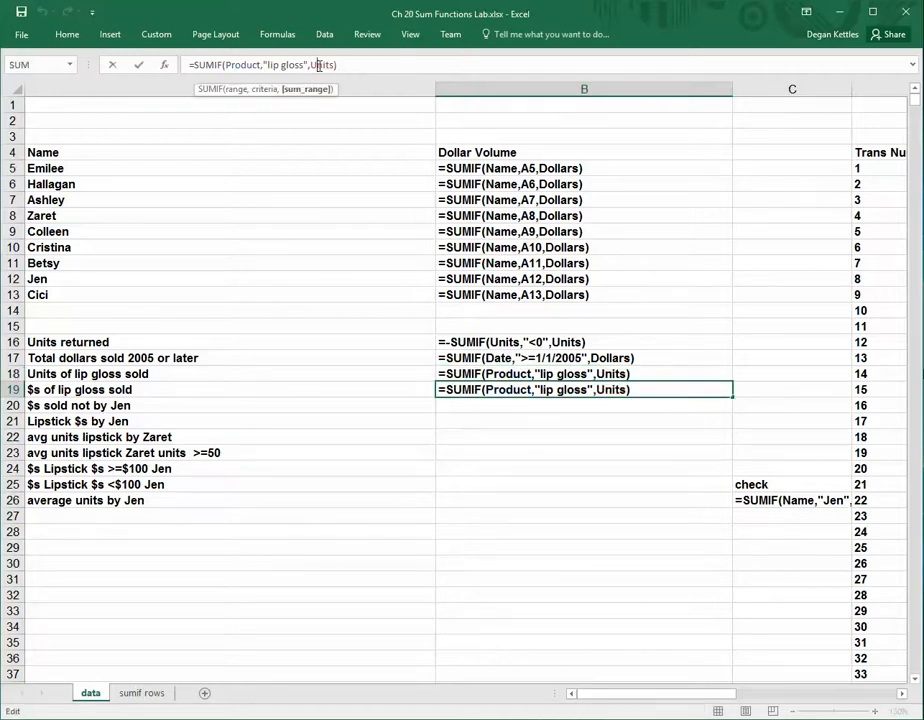
double_click(316, 64)
text(Dol)
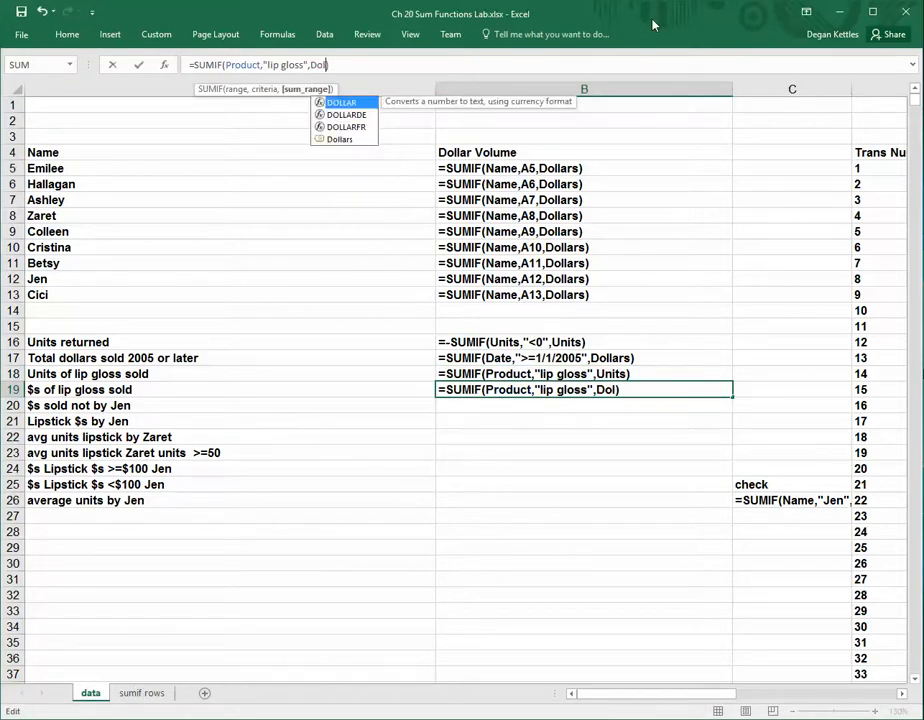
text(lars)
key(Return)
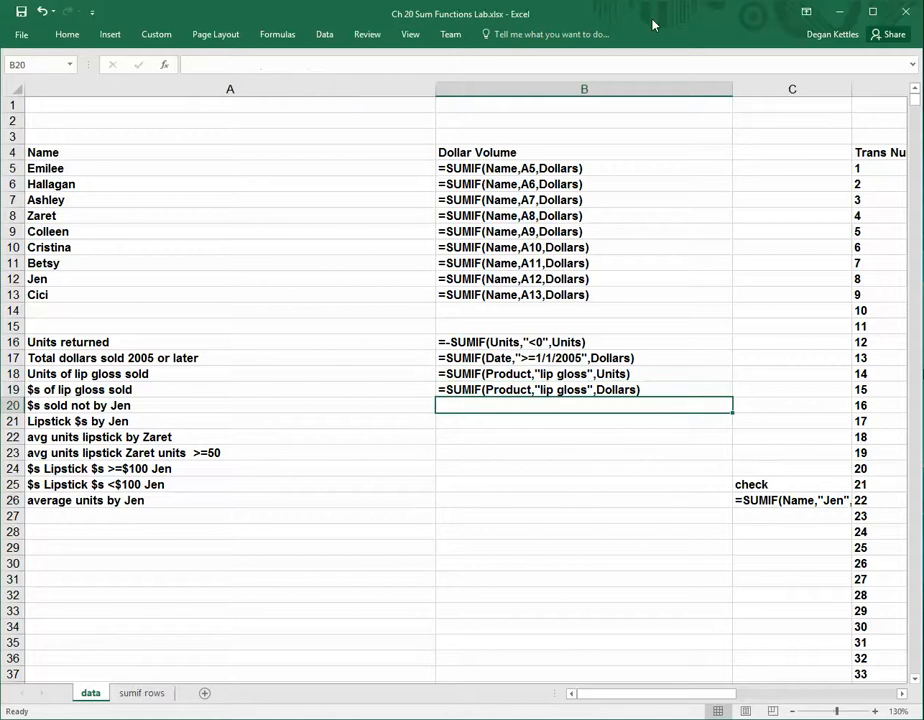
key(ctrl+grave)
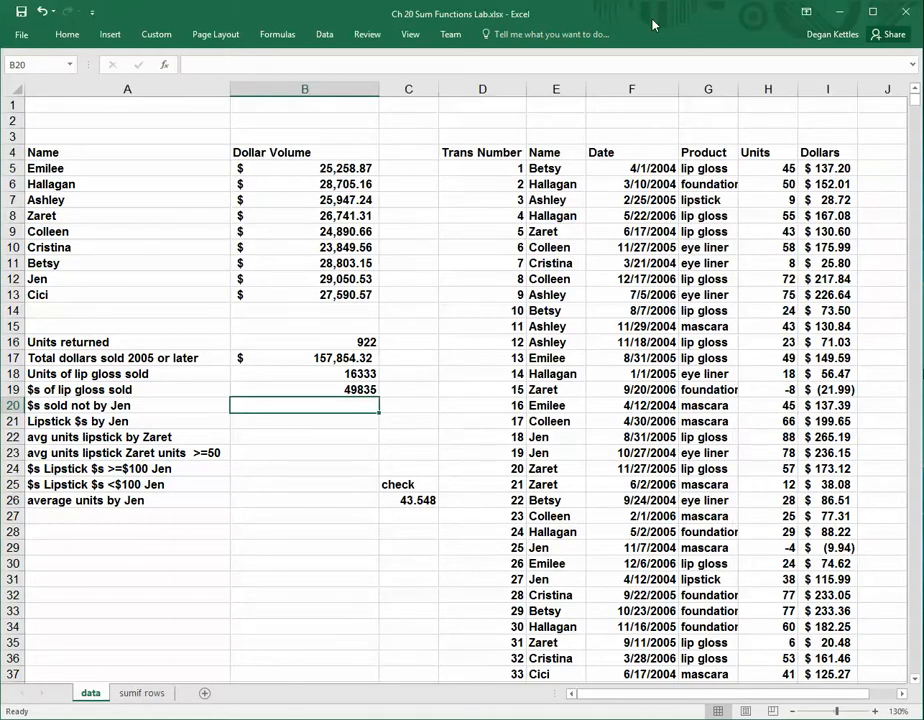
Display the formulas and go through the salespeople in A5:A13 one by one
key(ctrl+grave)
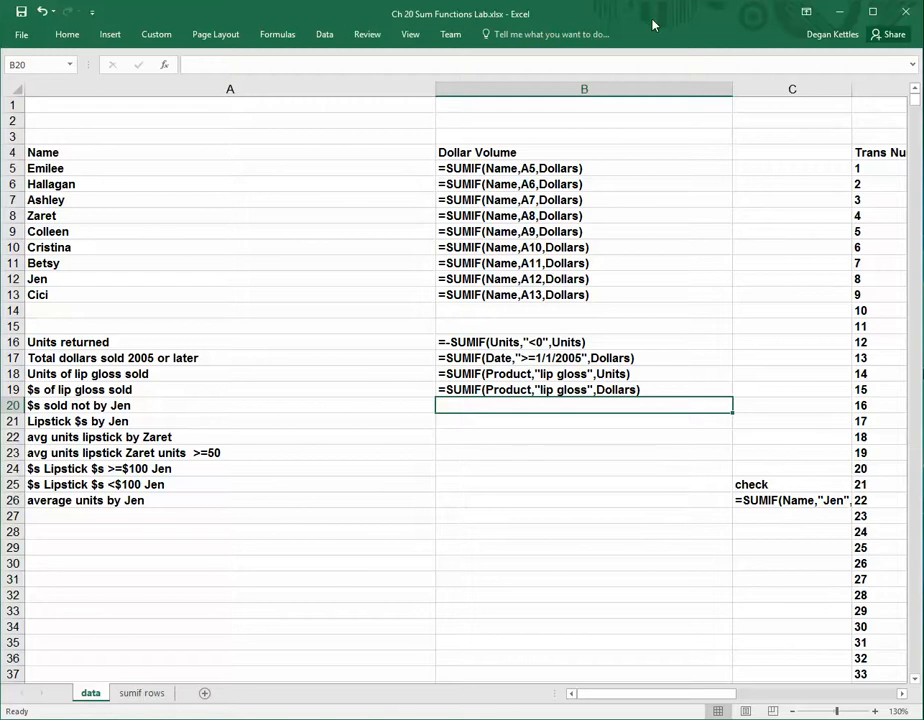
click(64, 170)
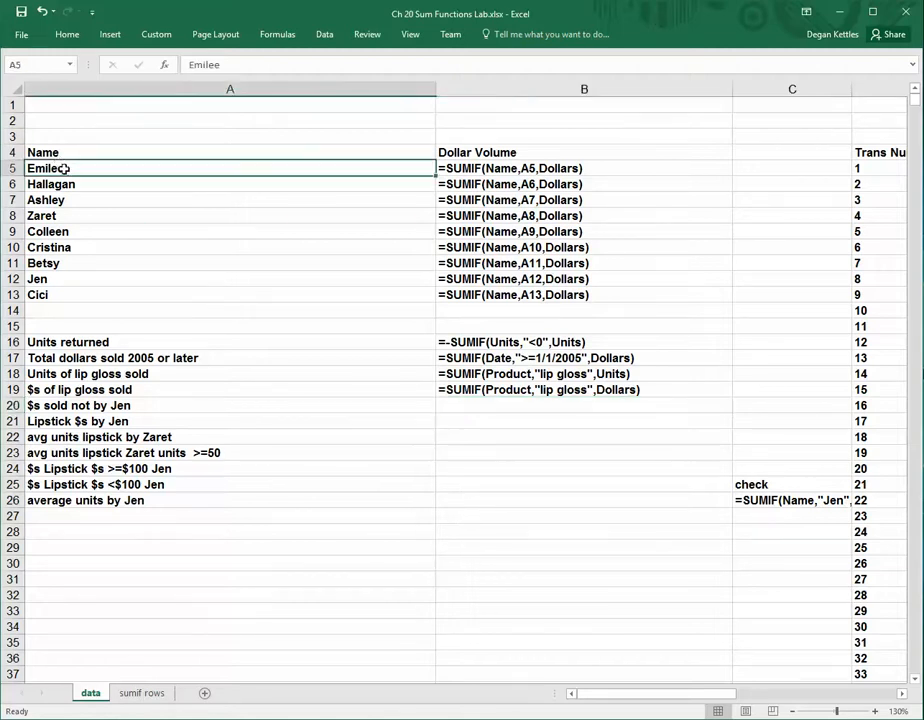
key(Down)
key(Down)
key(Down)
key(Down)
key(Down)
key(Down)
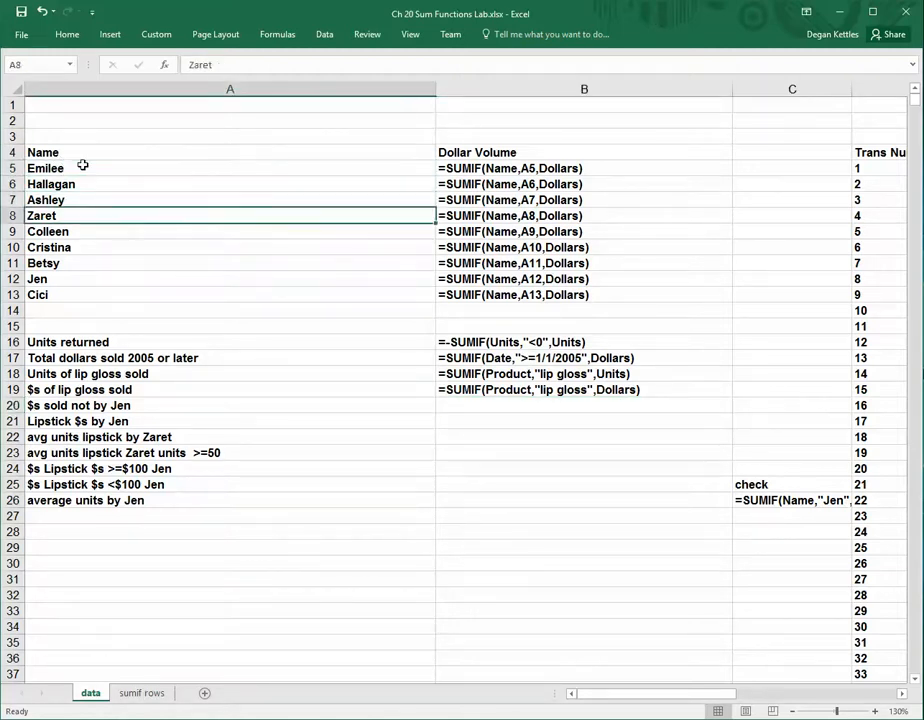
key(Down)
key(Down)
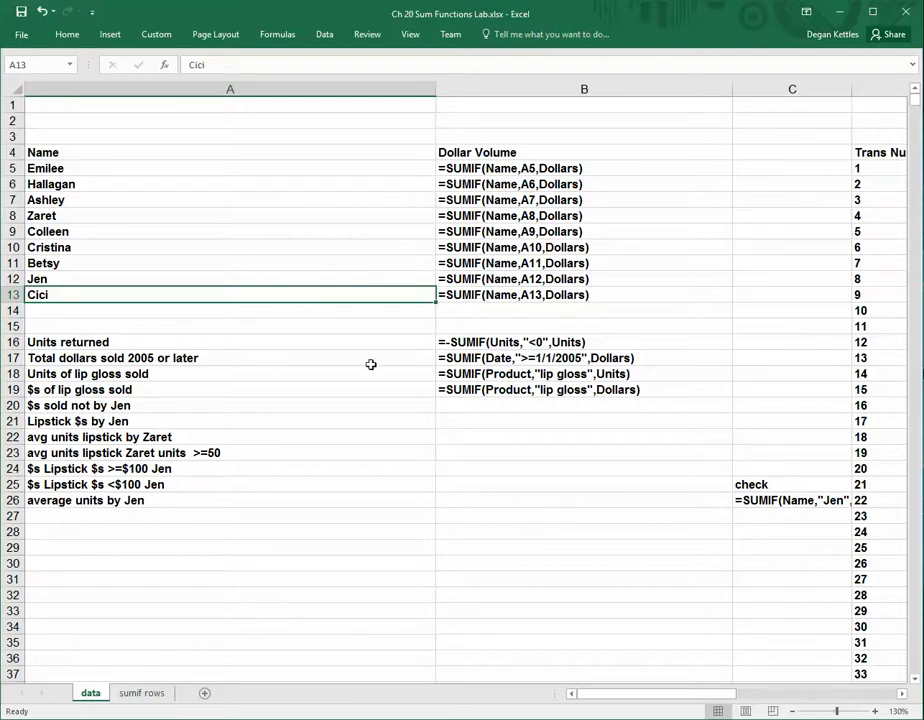
Start a SUMIF formula in B20 for dollars not sold by the salesperson in its label, with Name as the range
click(476, 404)
text(=)
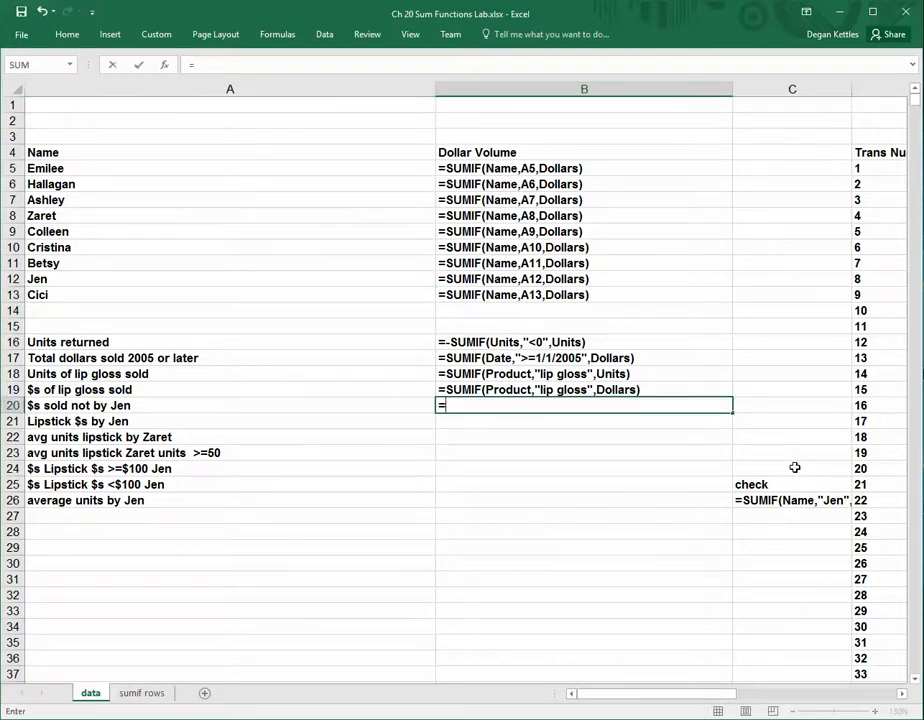
text(sumif()
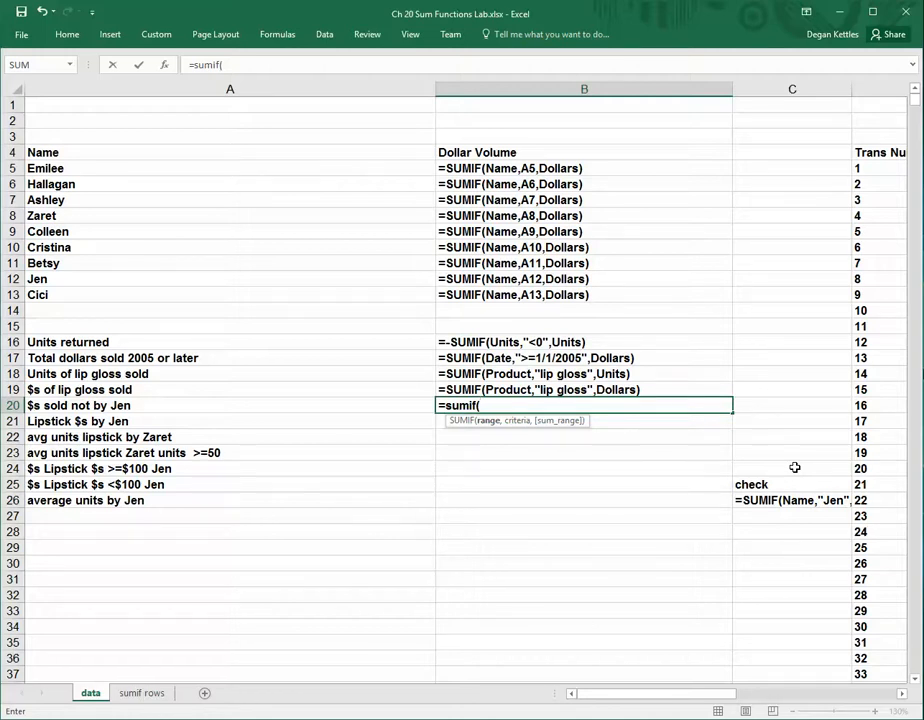
text(Name,)
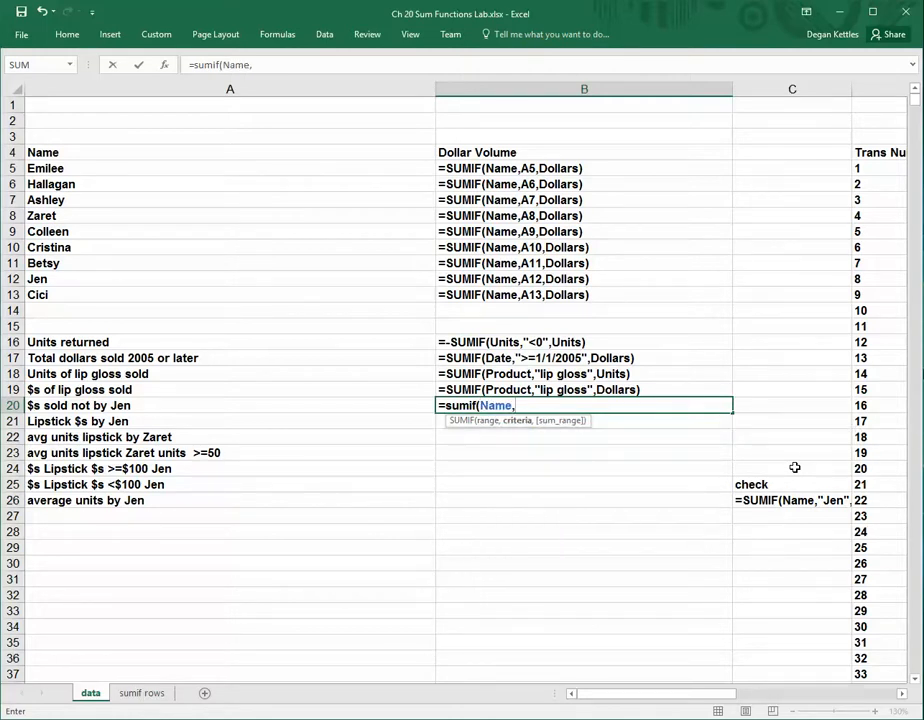
text(")
Complete the B20 formula with a "<>" criterion excluding the salesperson named in A20 and Dollars as the sum range, and display values
text(<>)
text(Jen",Dollars)
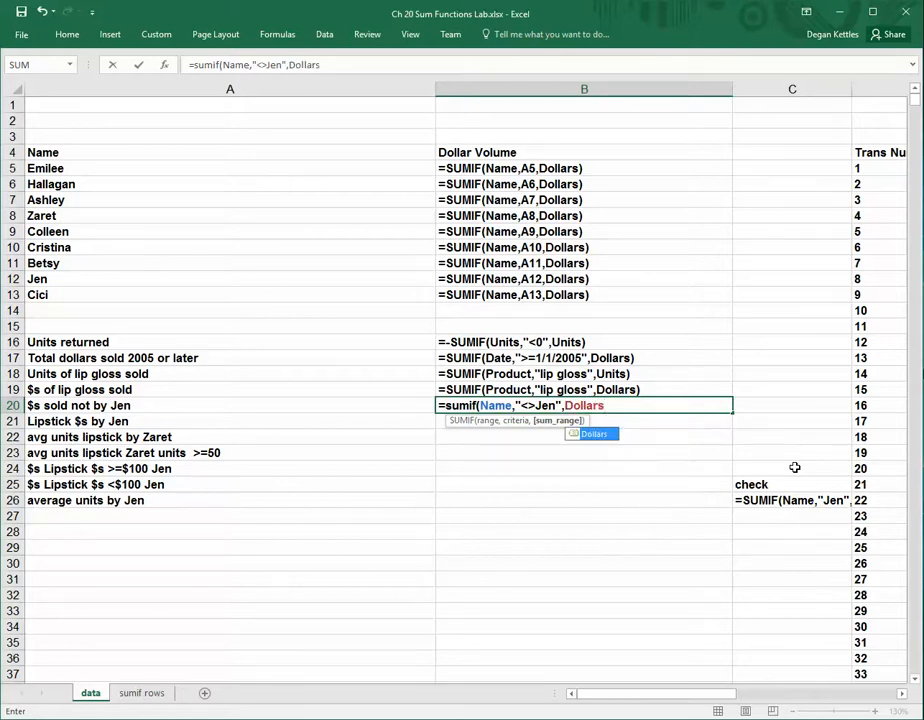
text())
key(Return)
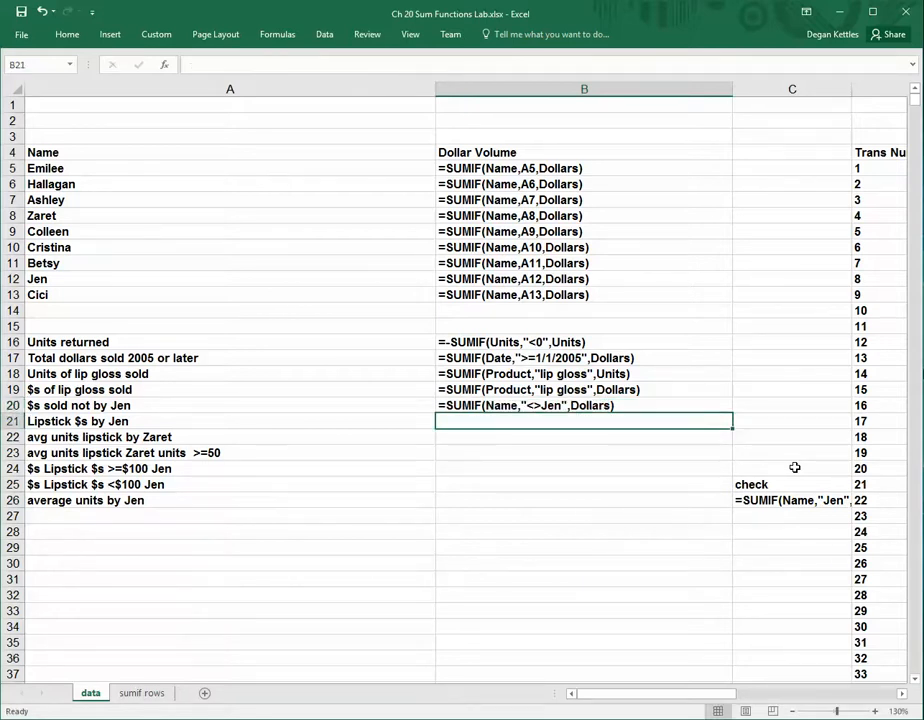
key(ctrl+grave)
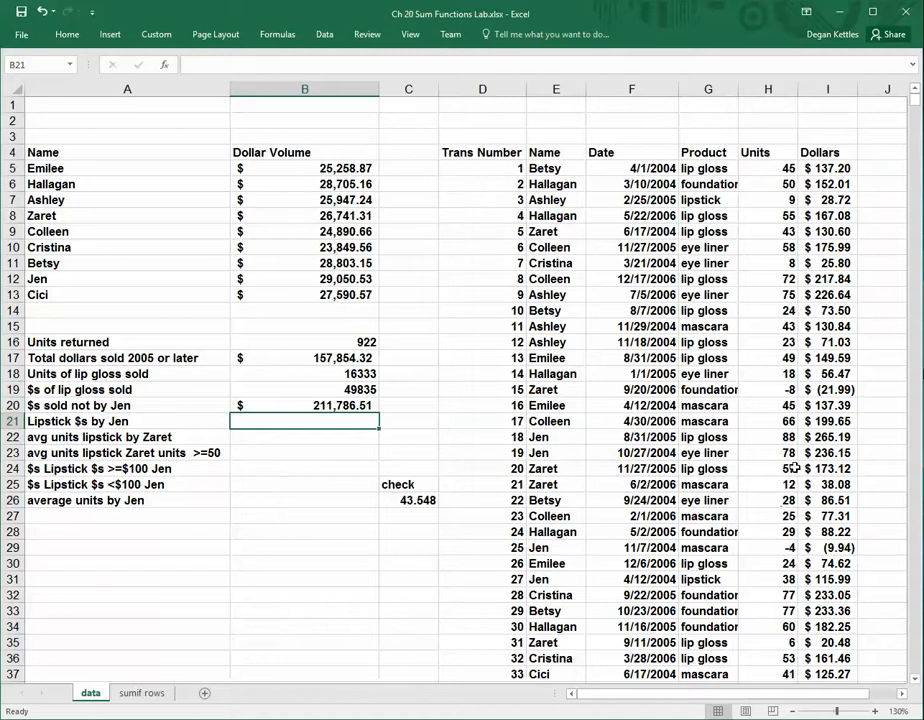
Display the formulas and start a SUMIFS formula in B21 with Dollars as the sum range
key(ctrl+grave)
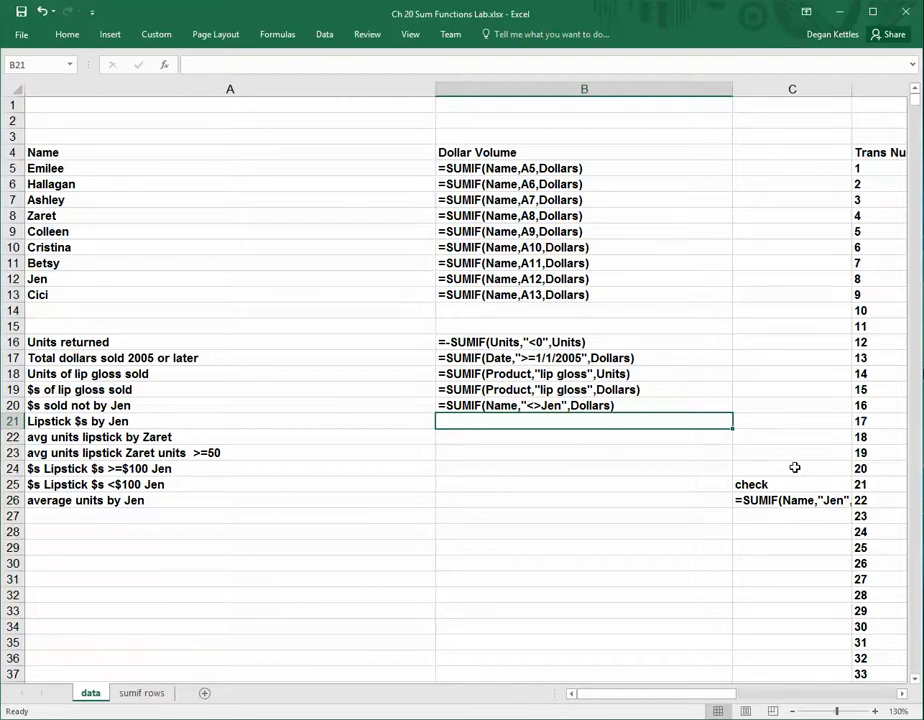
text(=)
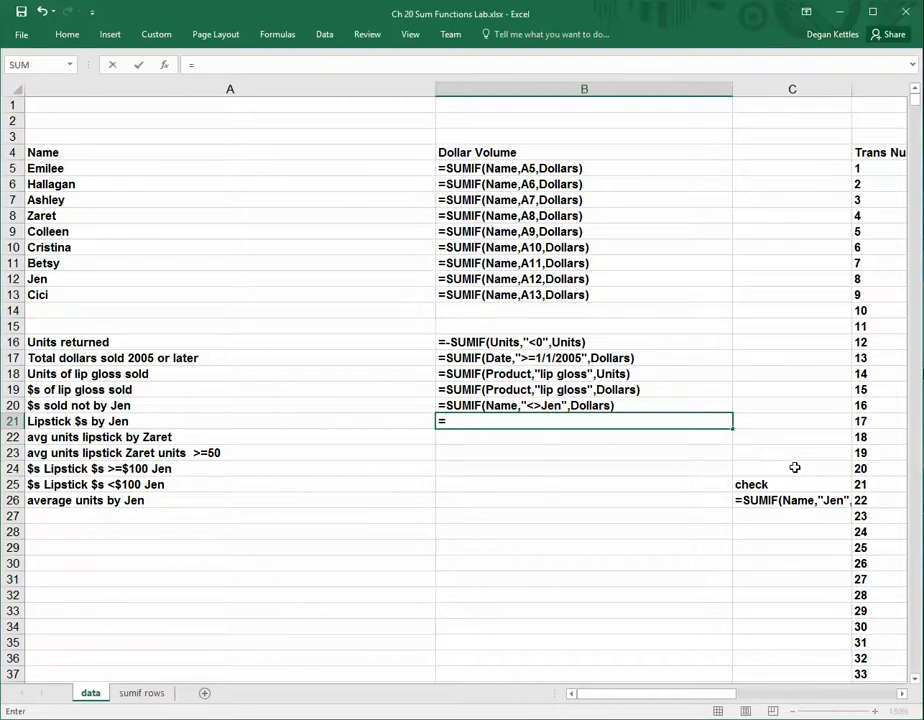
text(sumi)
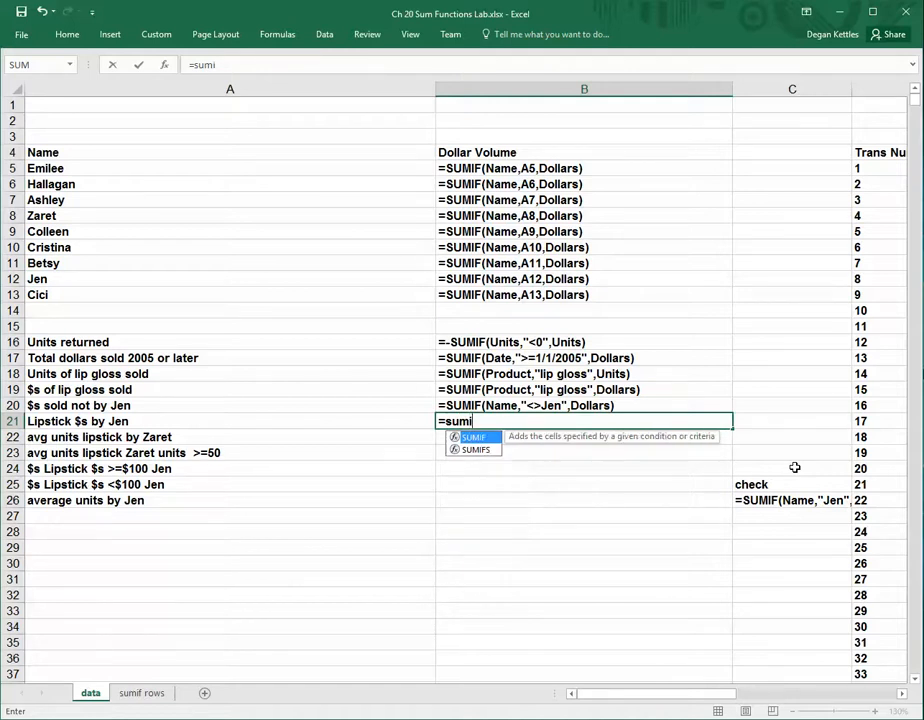
text(fs()
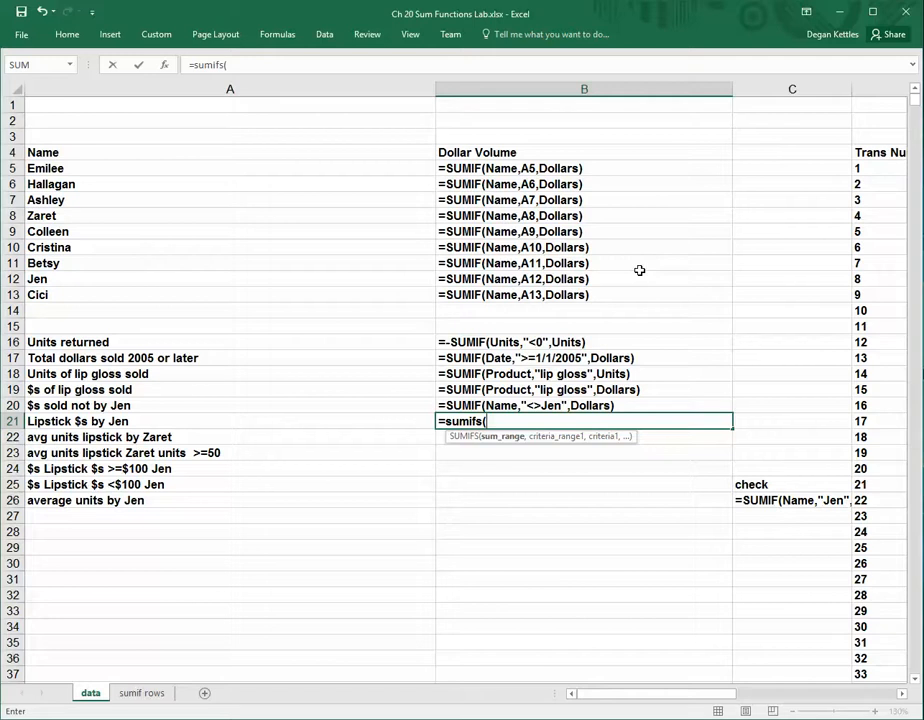
text(doll)
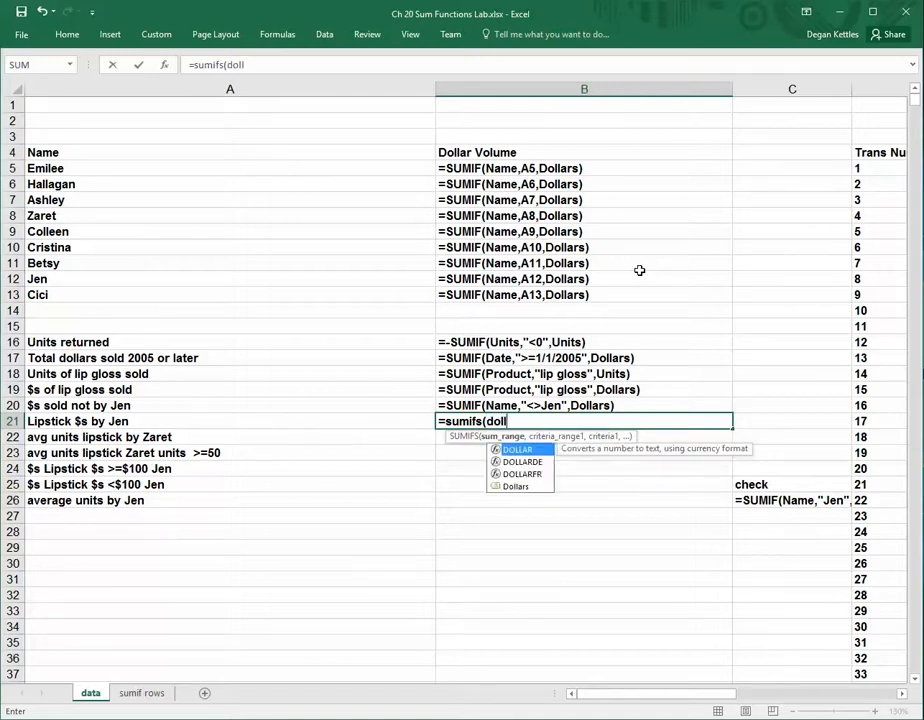
key(Down)
key(Down)
key(Down)
key(Tab)
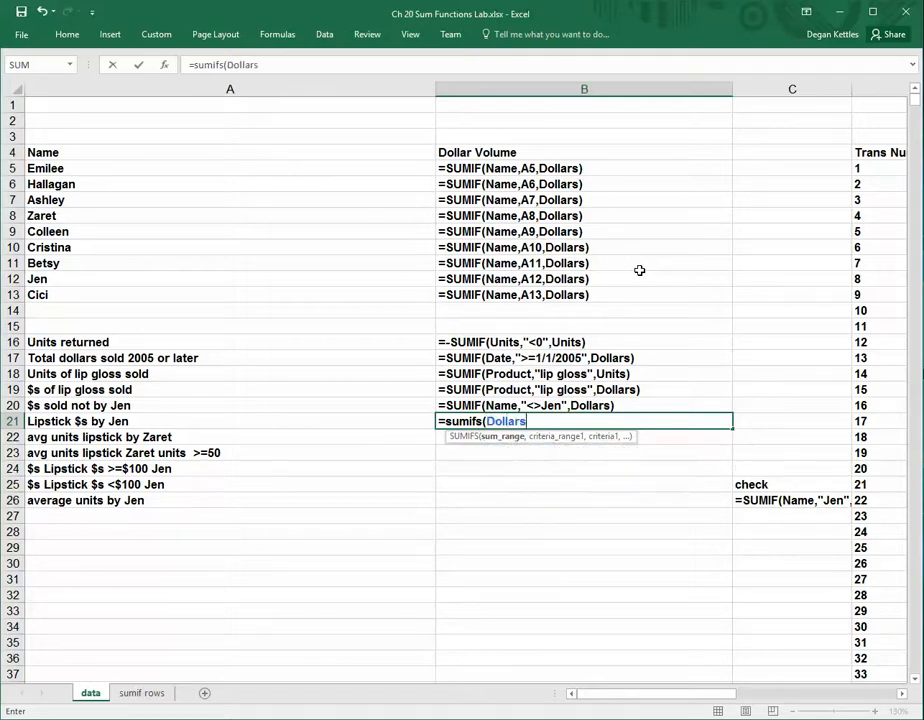
text(,)
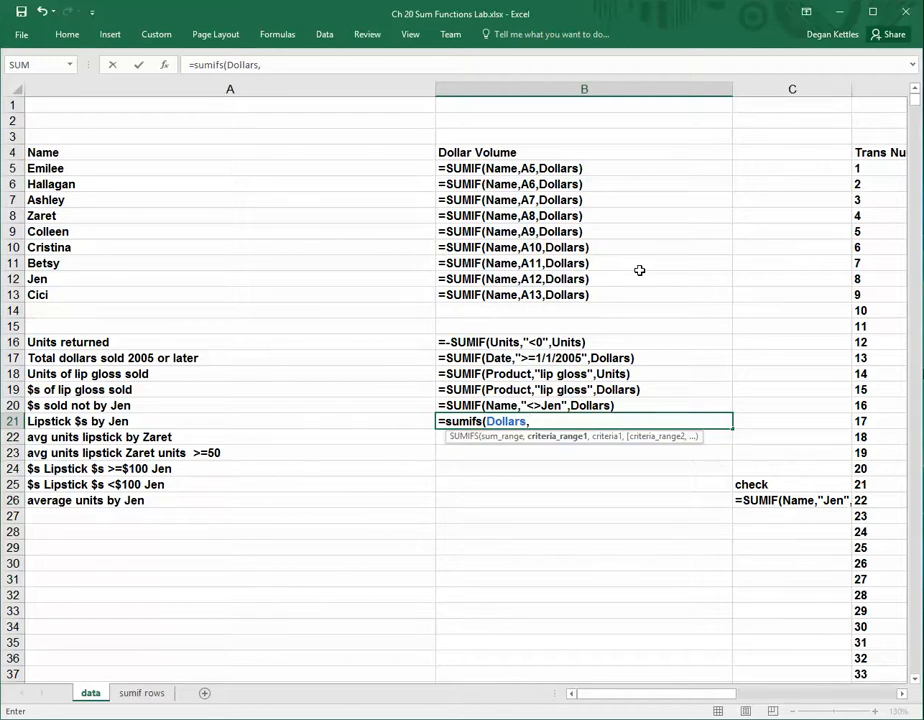
Complete the B21 SUMIFS formula with Product matching "lip gloss" and Name matching the salesperson in A8, and display values
text(Product)
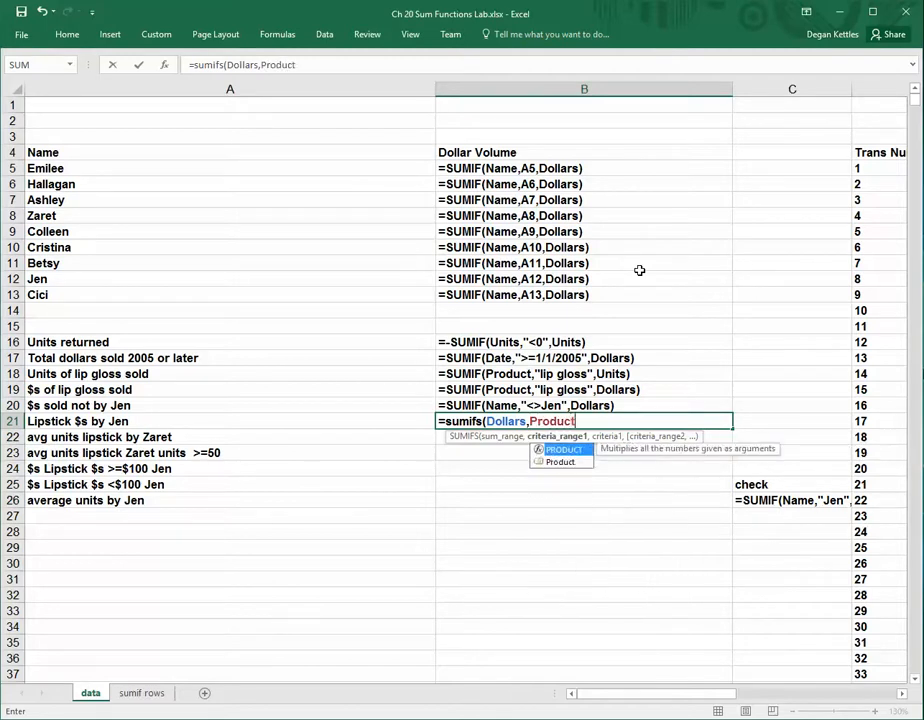
text(,"lip)
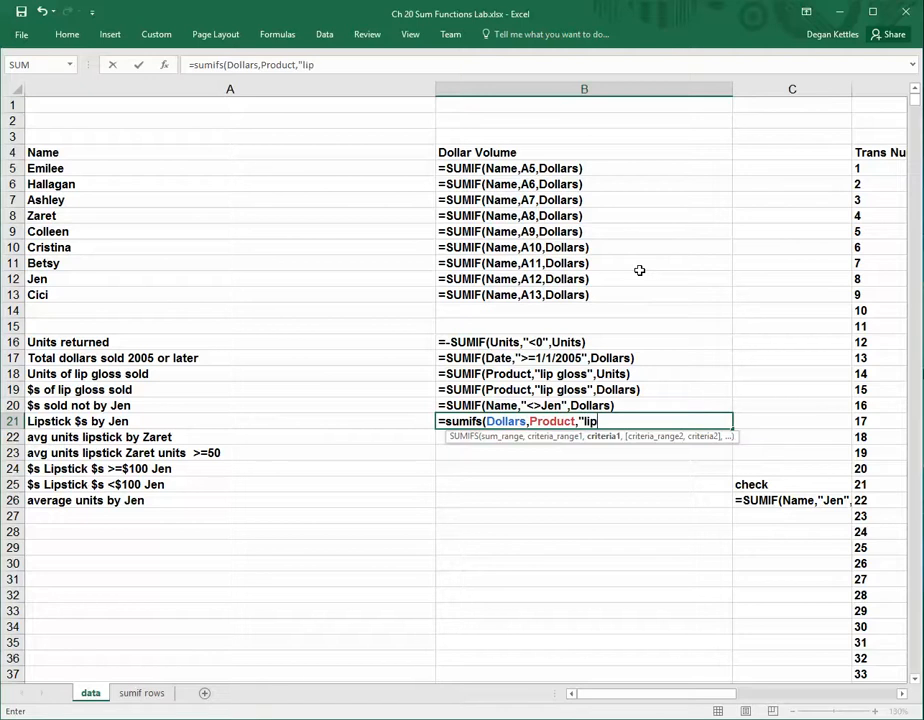
text( gloss",)
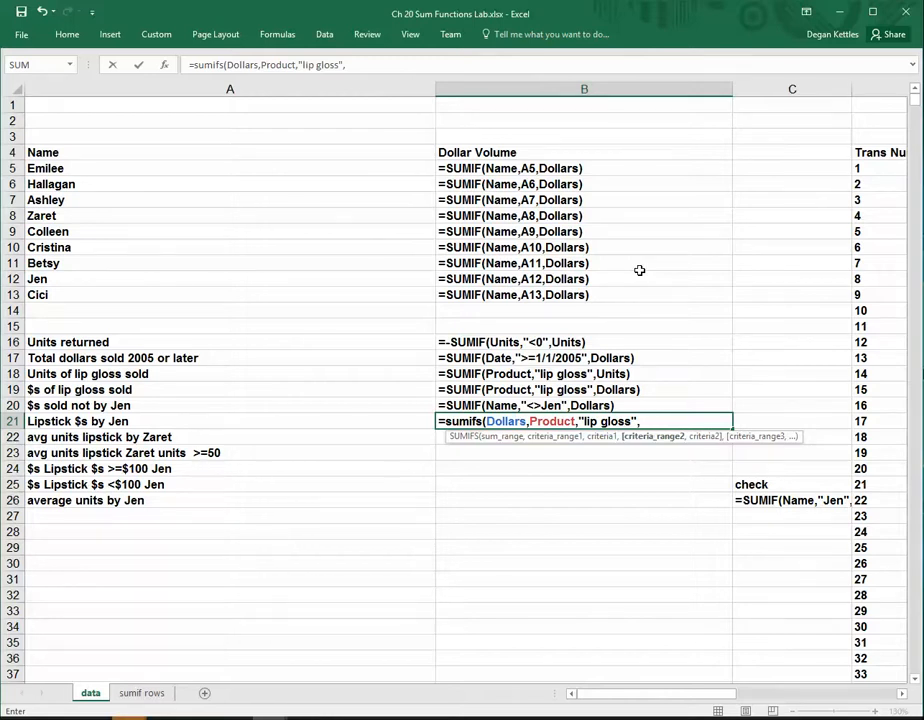
text(Name)
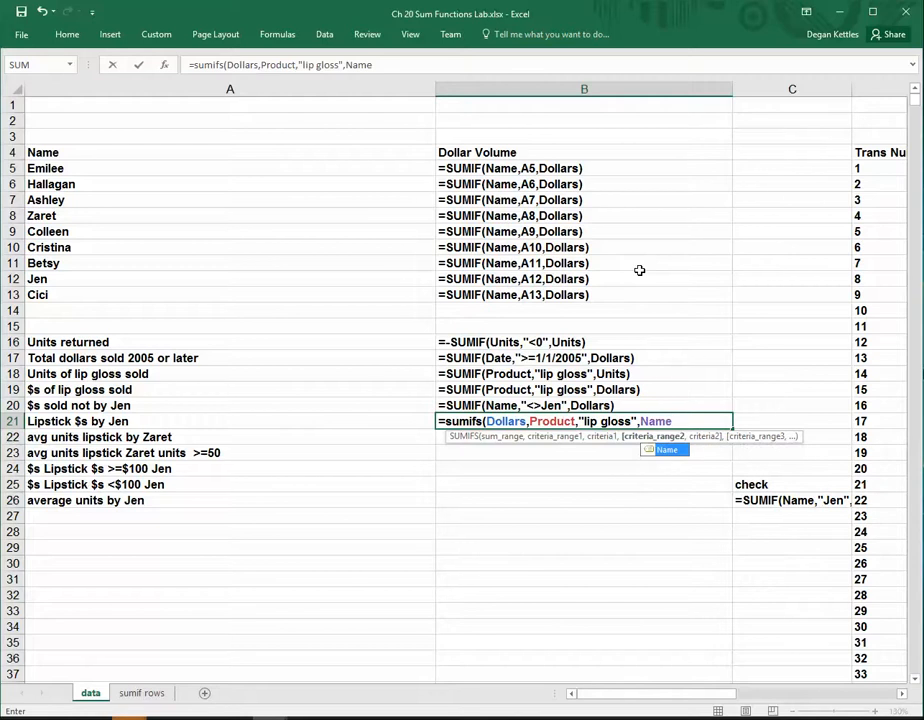
text(,")
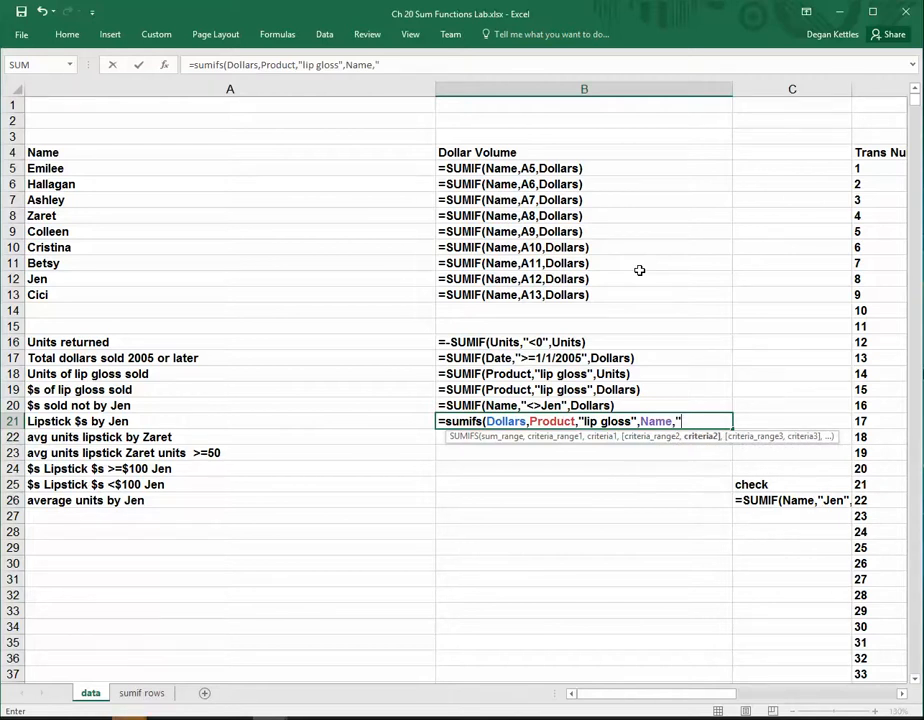
text(Zaret"))
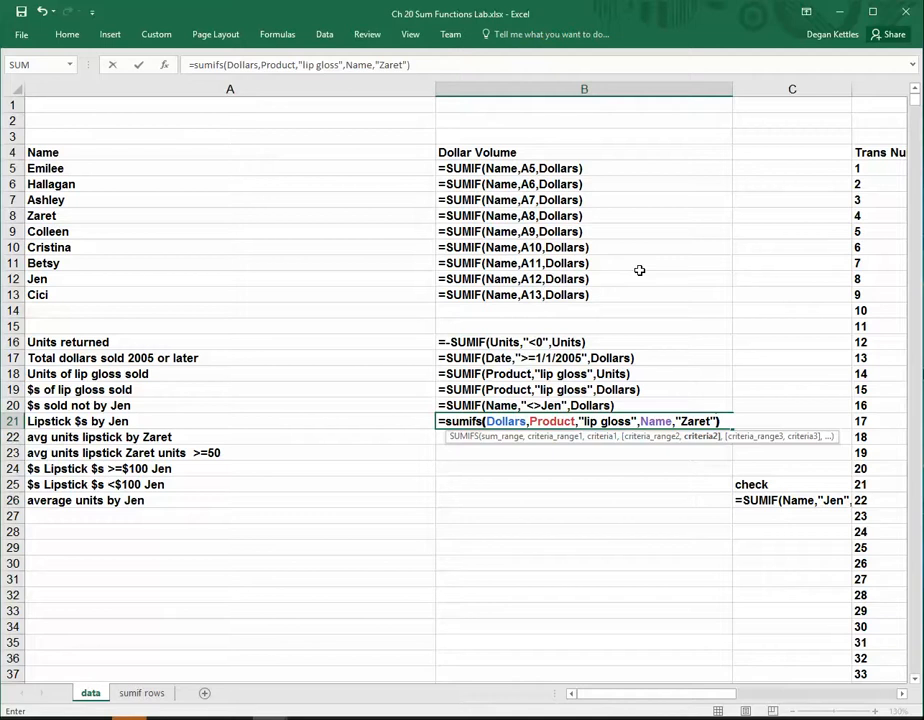
key(Return)
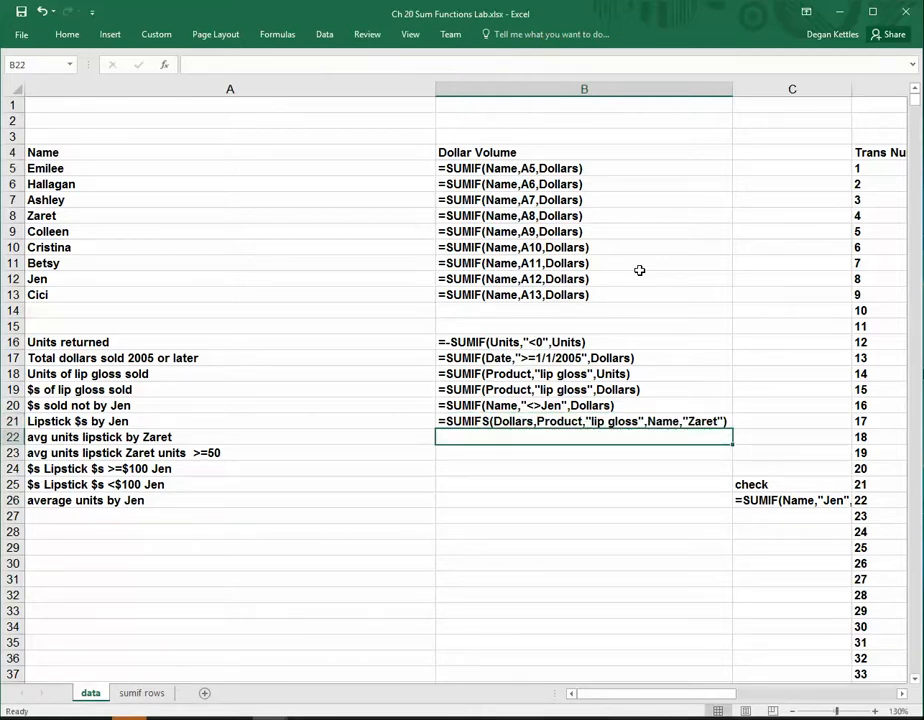
key(ctrl+grave)
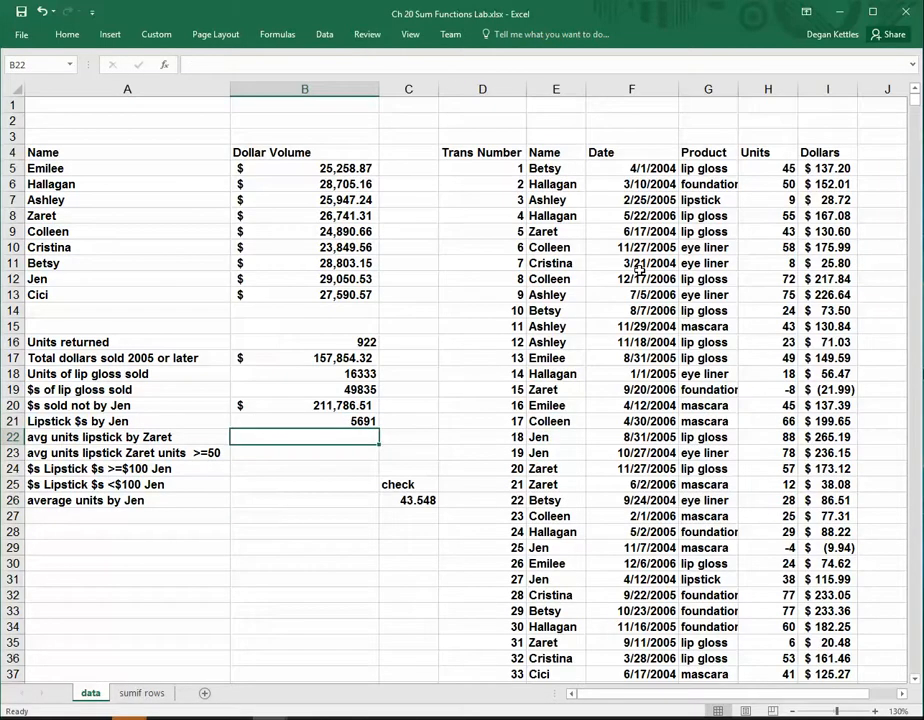
Display the formulas and start an AVERAGEIFS formula in B22 with Units as the average range
key(ctrl+grave)
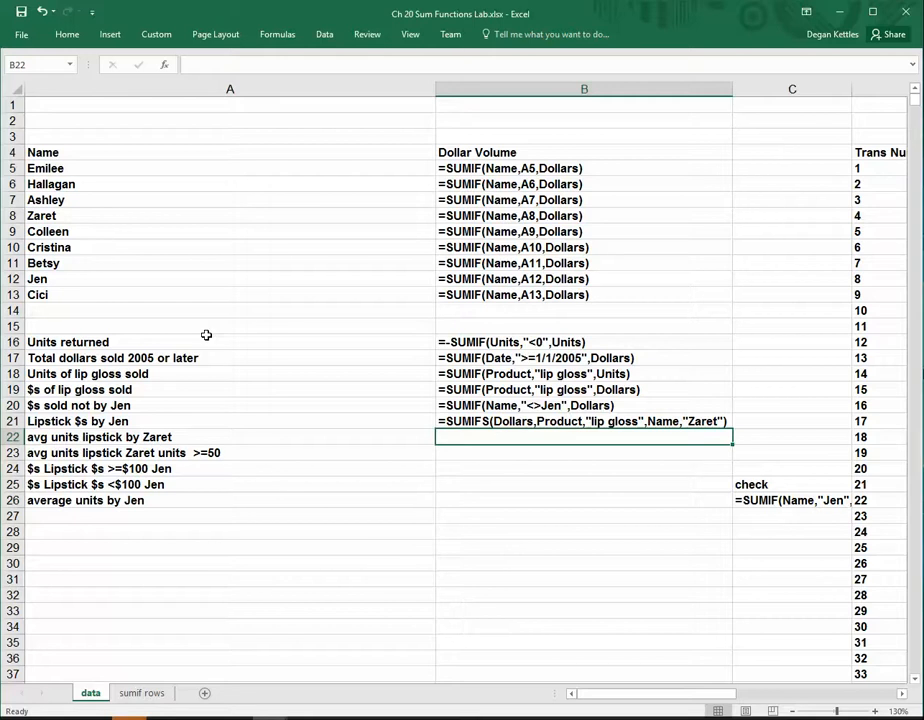
text(=)
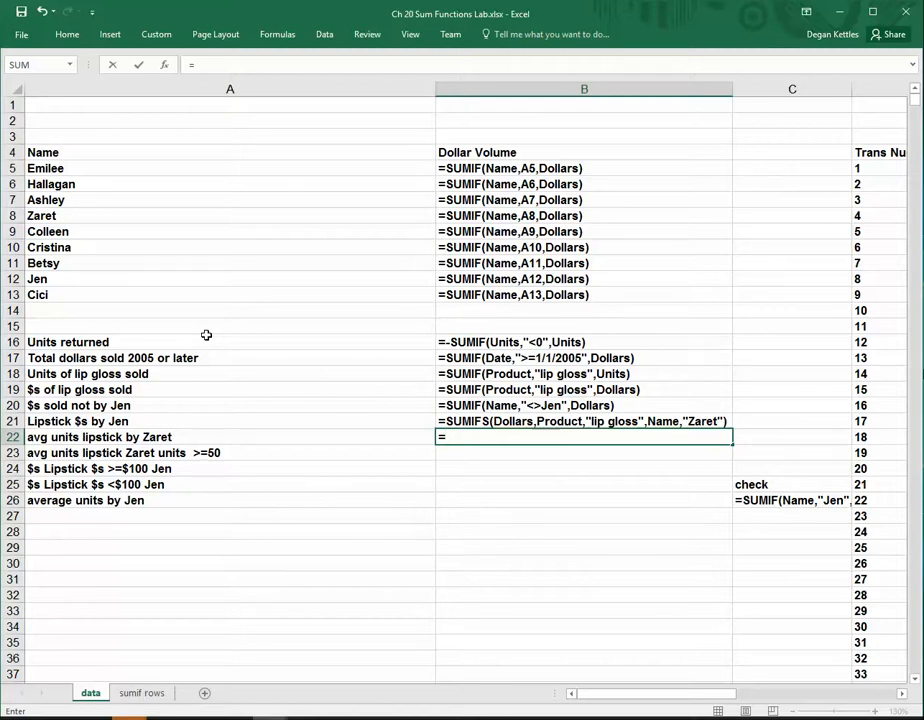
text(a)
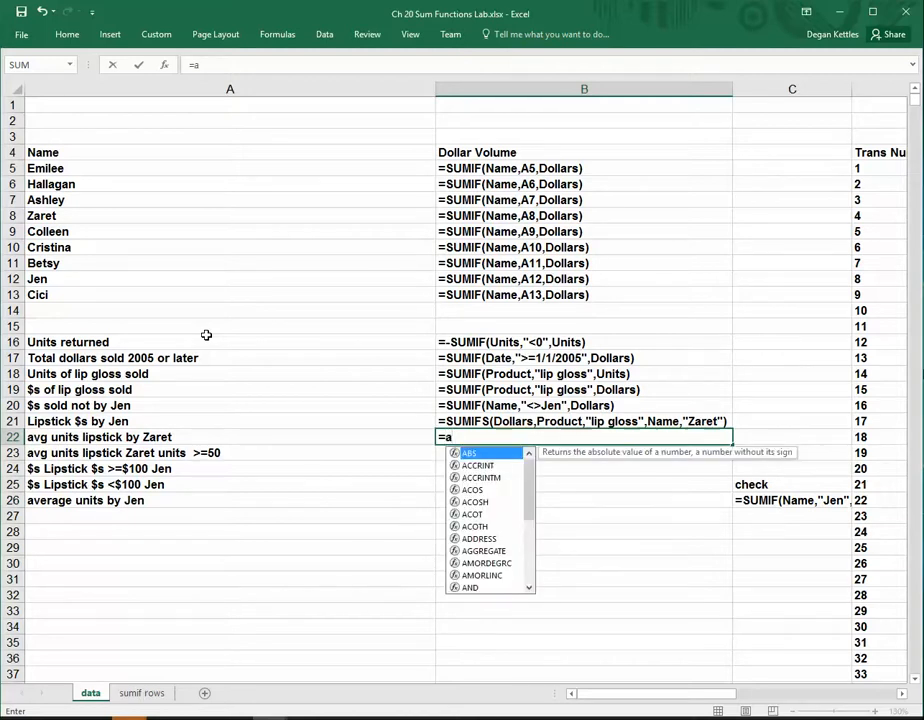
text(verage)
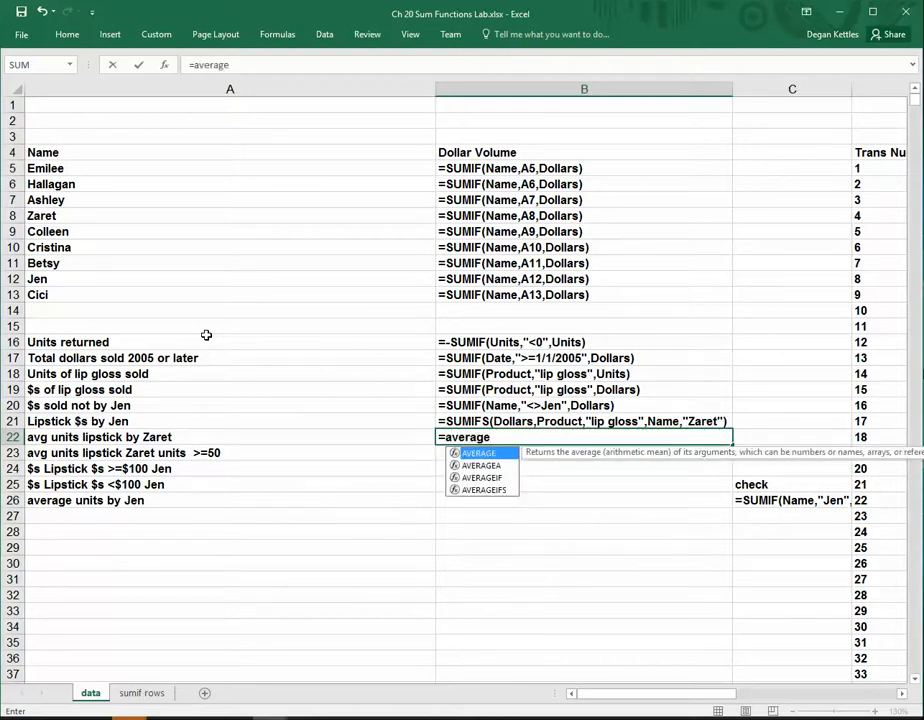
key(Down)
key(Down)
key(Down)
key(Tab)
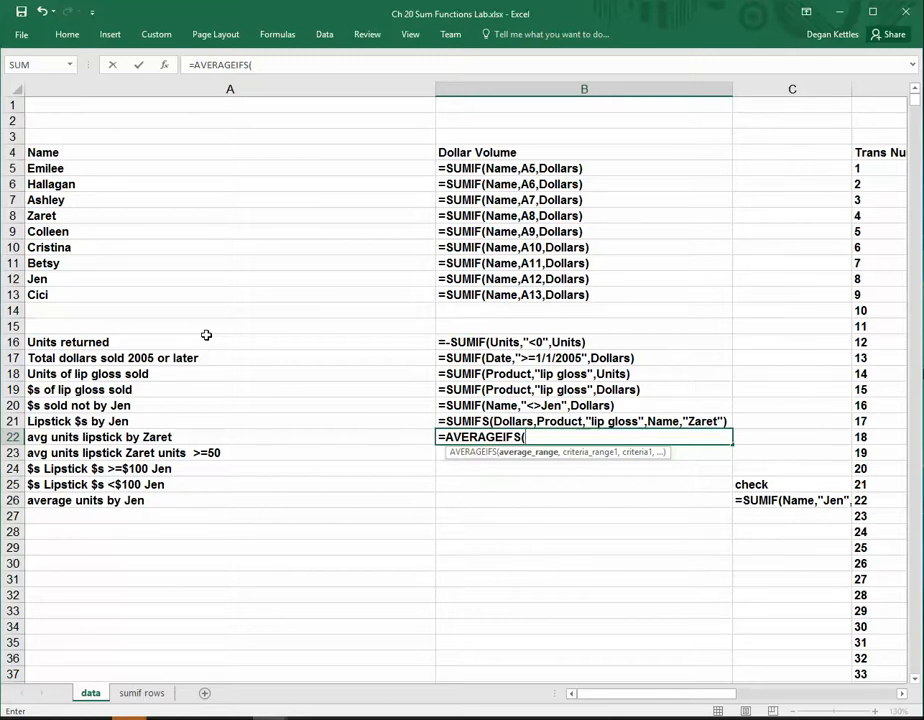
text(U)
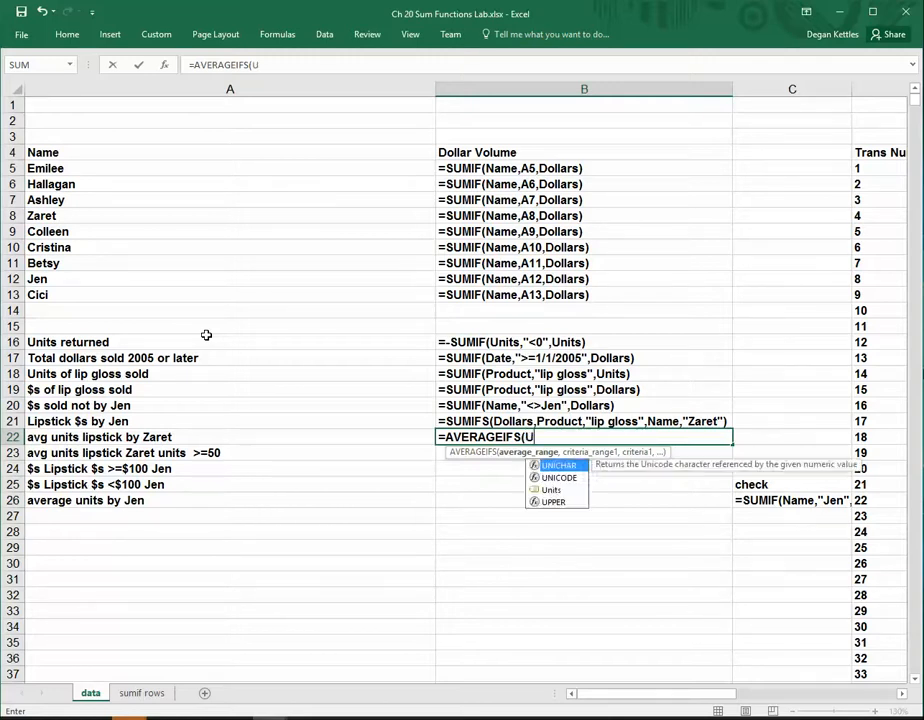
text(nits)
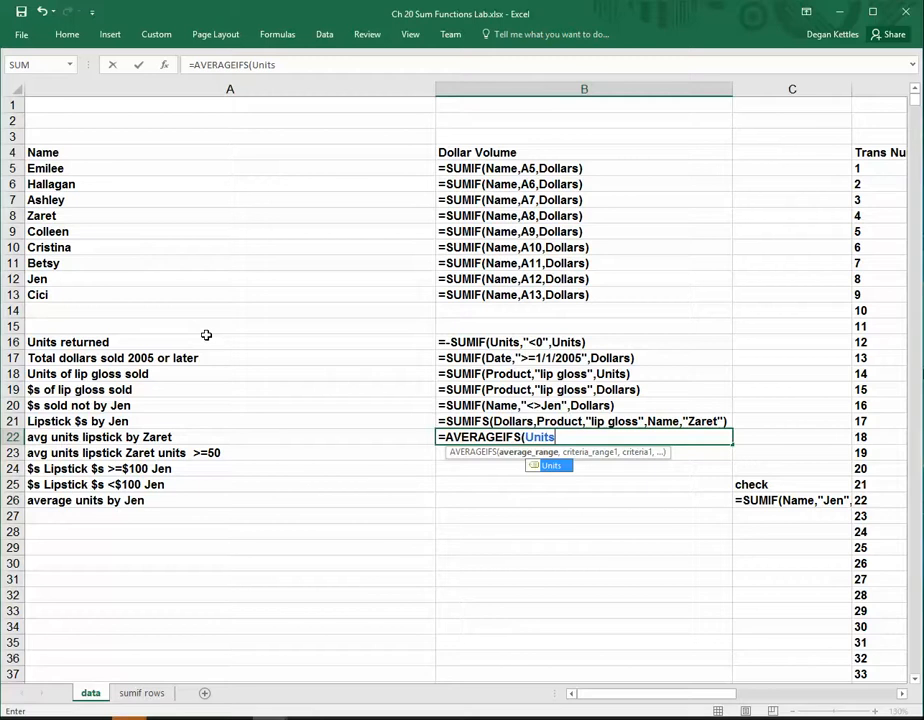
text(,)
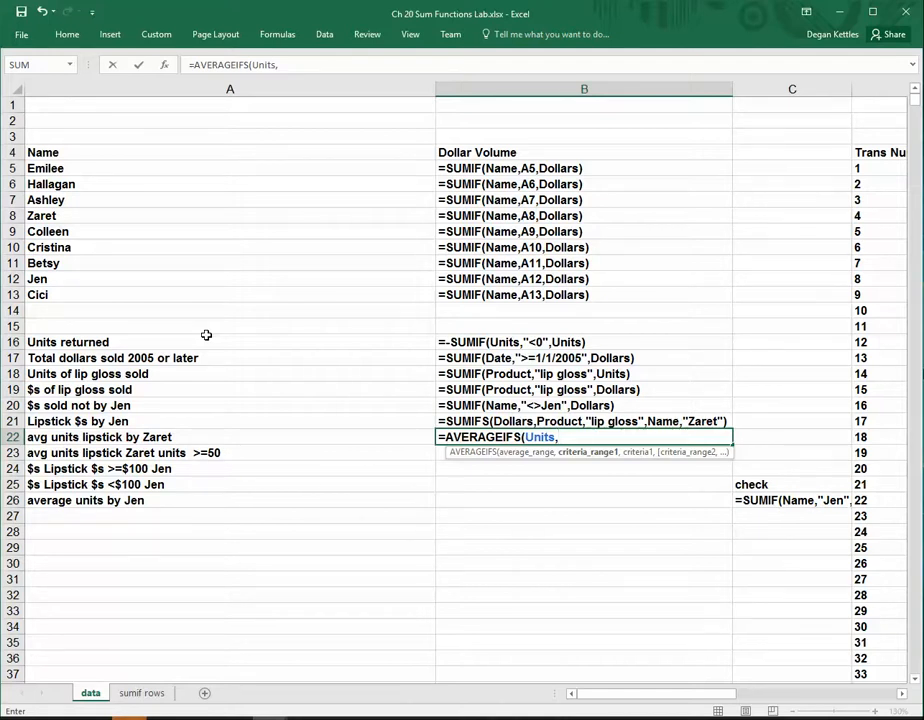
Add the Product range with criterion "lip gloss" to the B22 formula and enter Name as the second criteria range
text(Product)
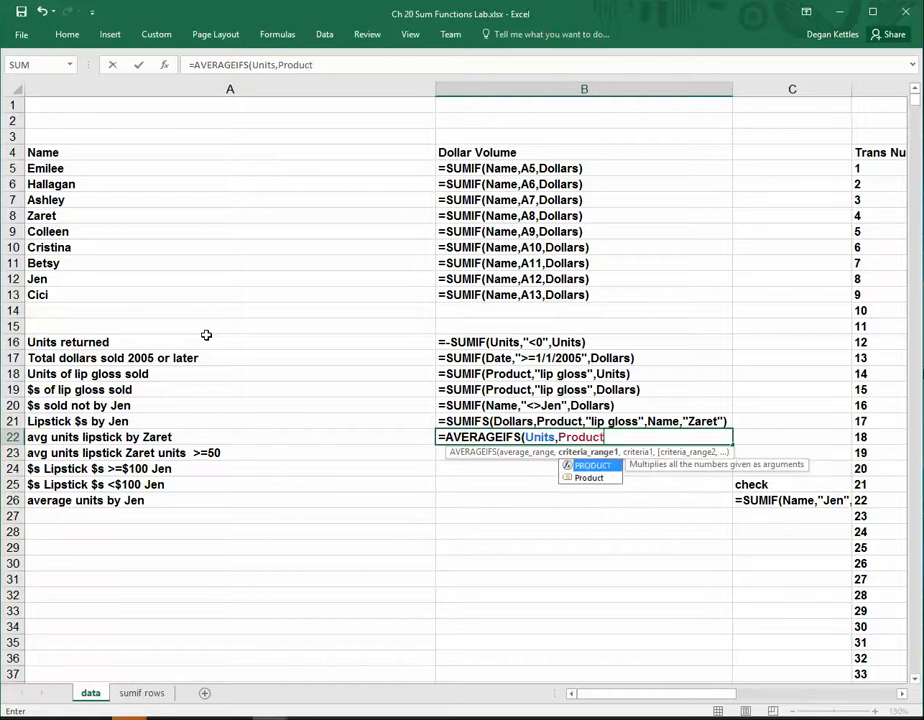
text(,"Li)
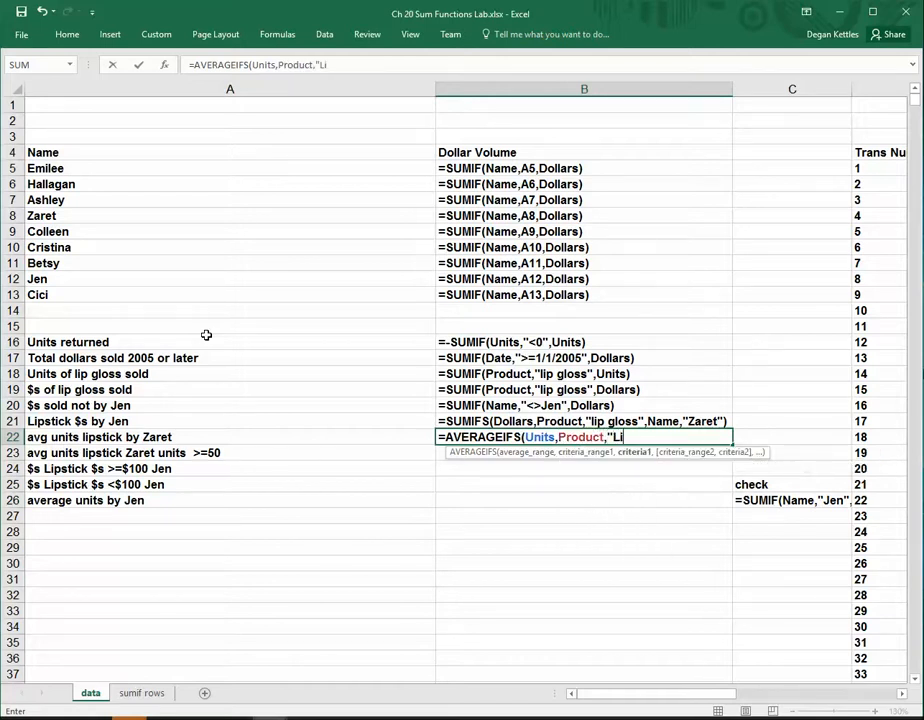
key(BackSpace)
key(BackSpace)
text(lip gloss)
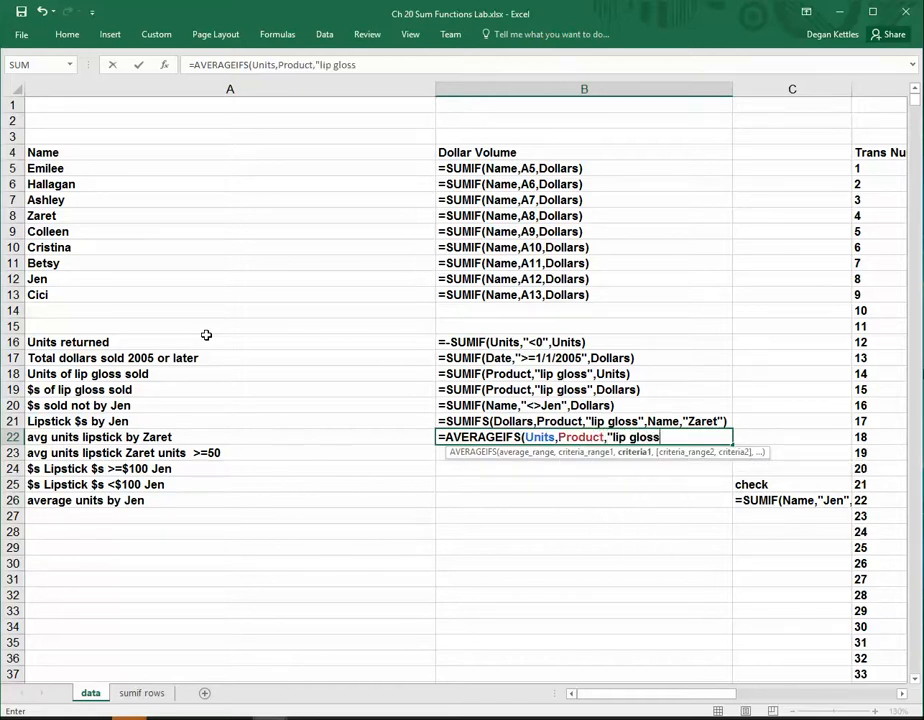
text(",Name)
key(BackSpace)
key(BackSpace)
key(BackSpace)
key(BackSpace)
key(BackSpace)
key(BackSpace)
text(s",Name)
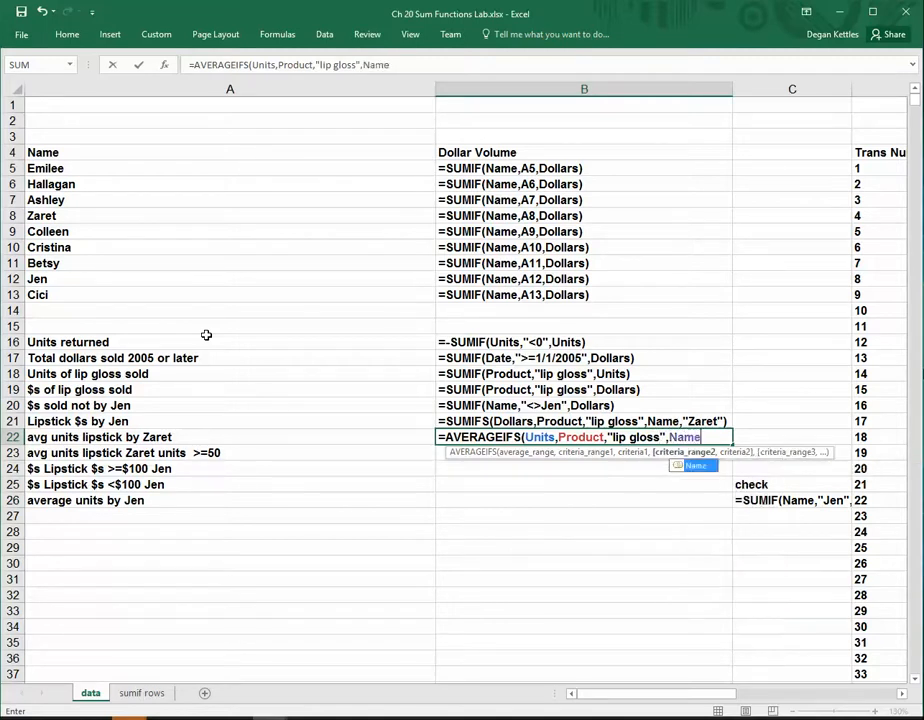
text(,"Az)
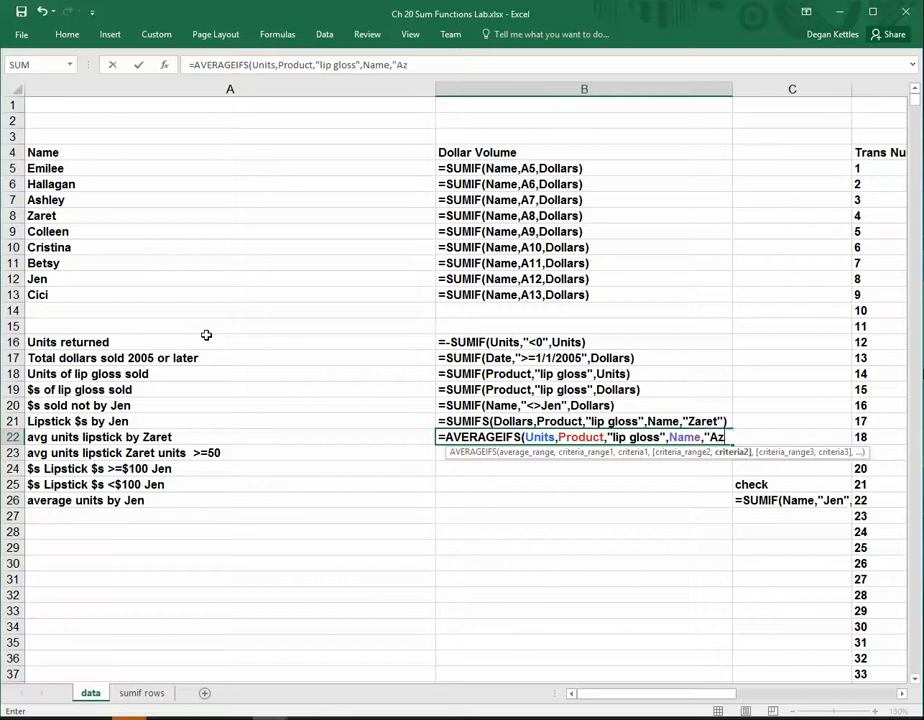
Finish the B22 formula with the salesperson named in A22 as the Name criterion, and display values
key(BackSpace)
key(BackSpace)
text(Zae)
key(BackSpace)
text(ret"))
key(Return)
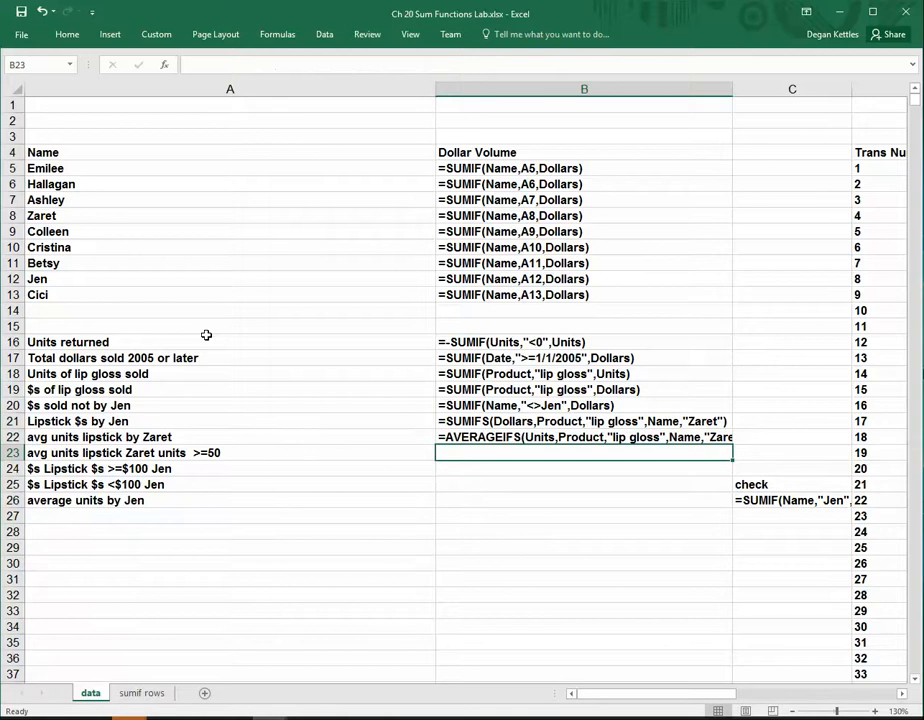
key(ctrl+grave)
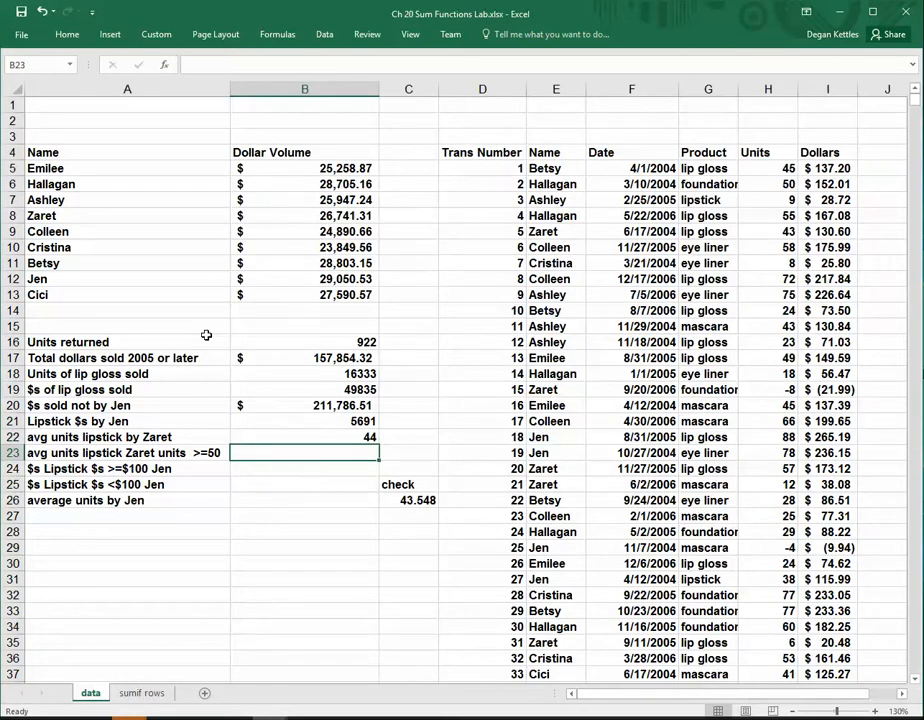
Display the formulas and copy the AVERAGEIFS formula from B22 down to B23
key(ctrl+grave)
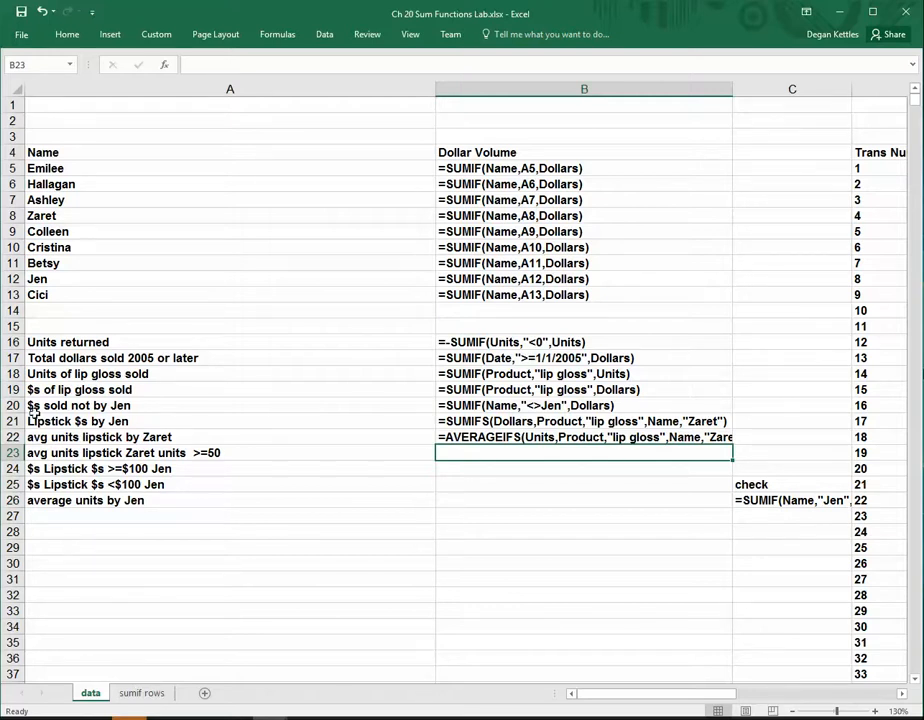
double_click(583, 440)
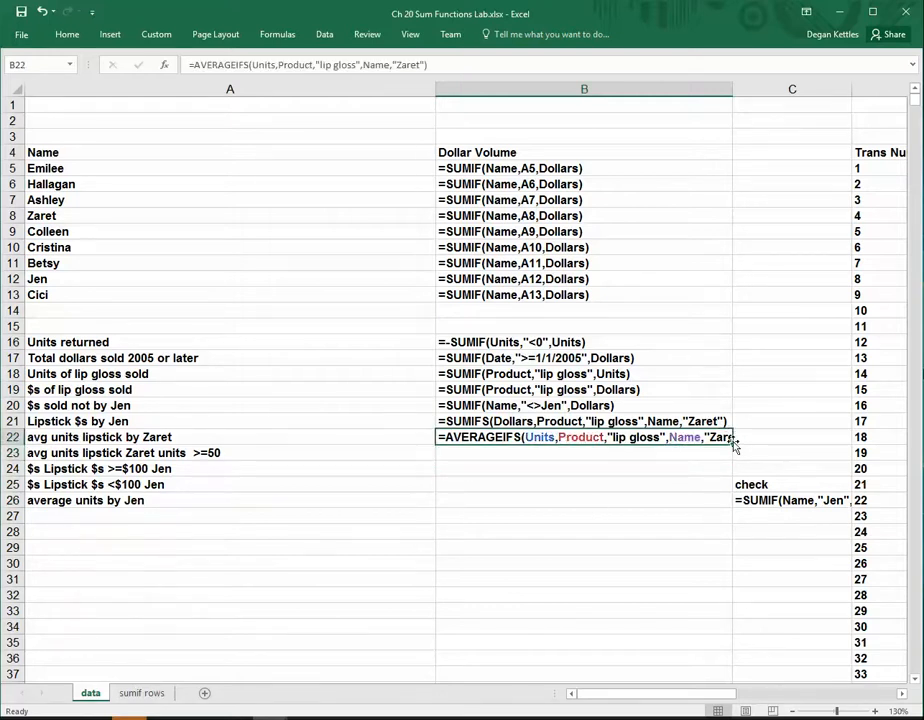
drag(734, 444, 734, 458)
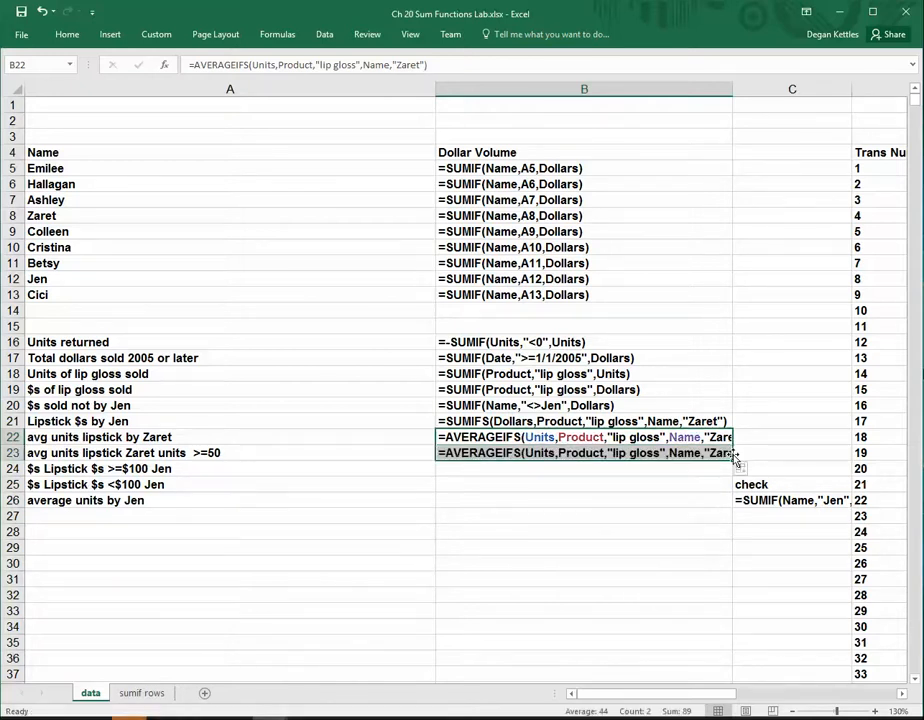
Extend the B22 AVERAGEIFS formula with a third criteria pair, Units with ">=50"
click(425, 65)
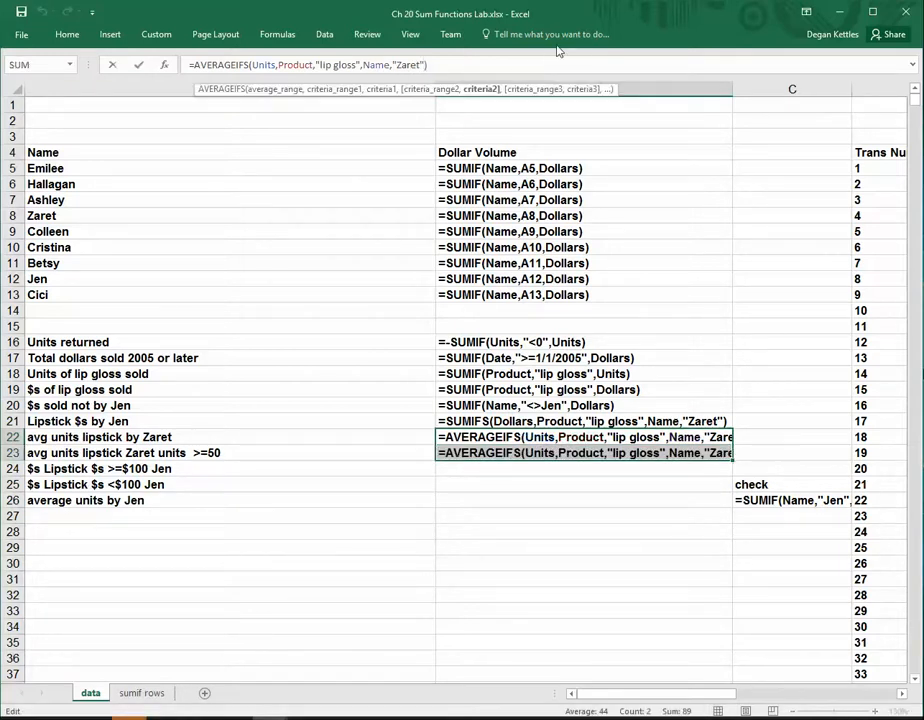
text(,)
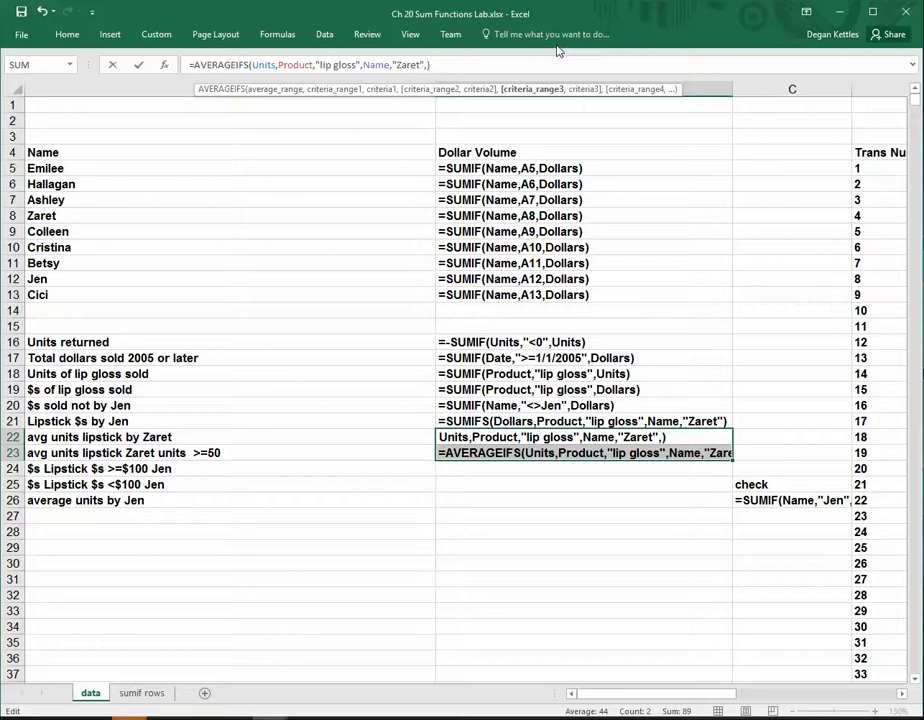
text(Unite)
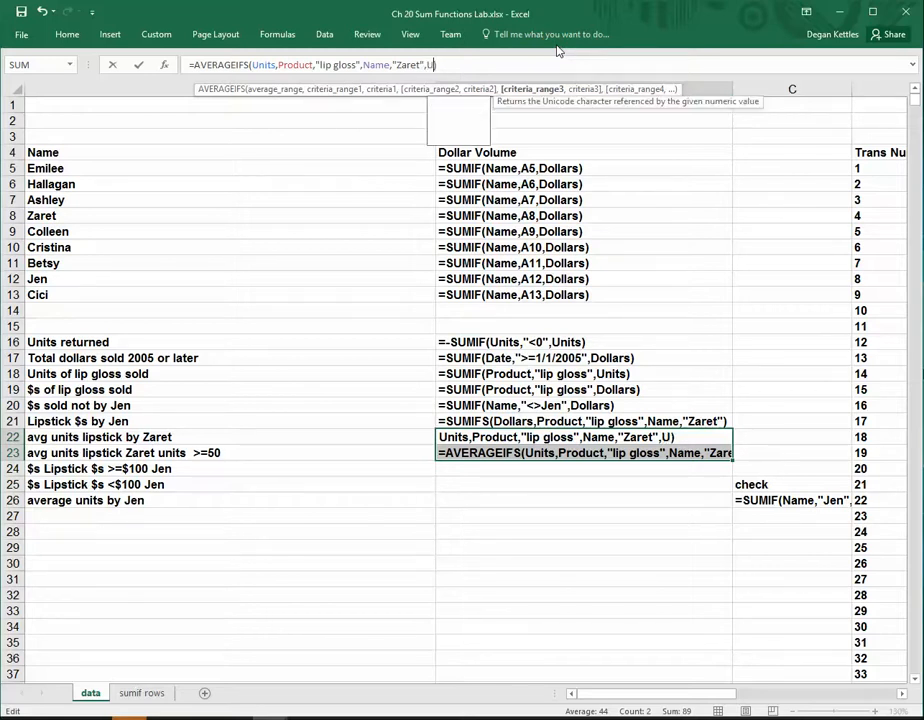
key(BackSpace)
text(s,)
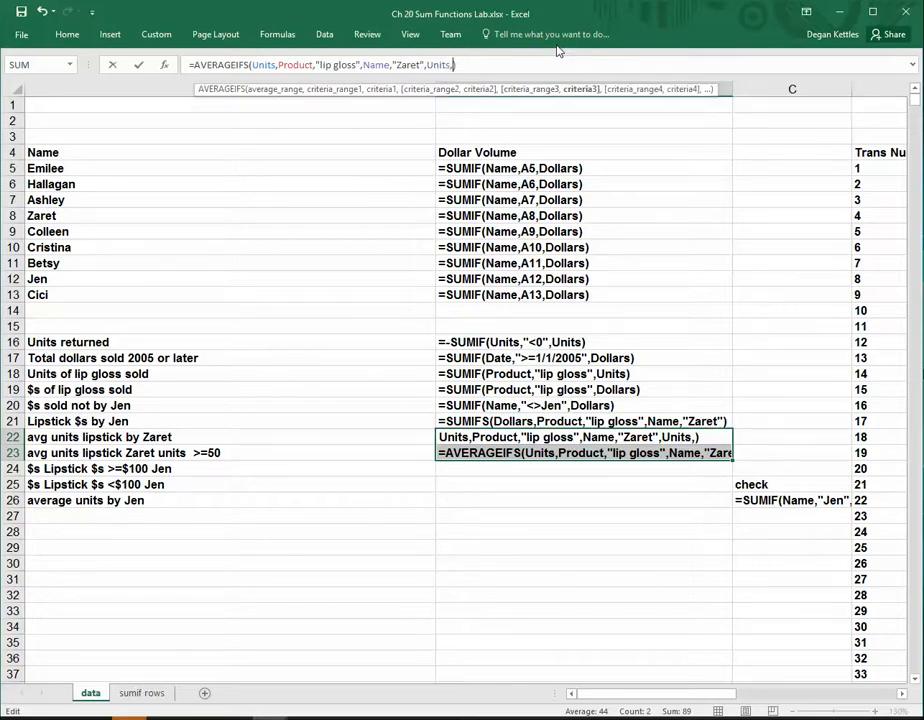
text(">=50))
key(BackSpace)
text("))
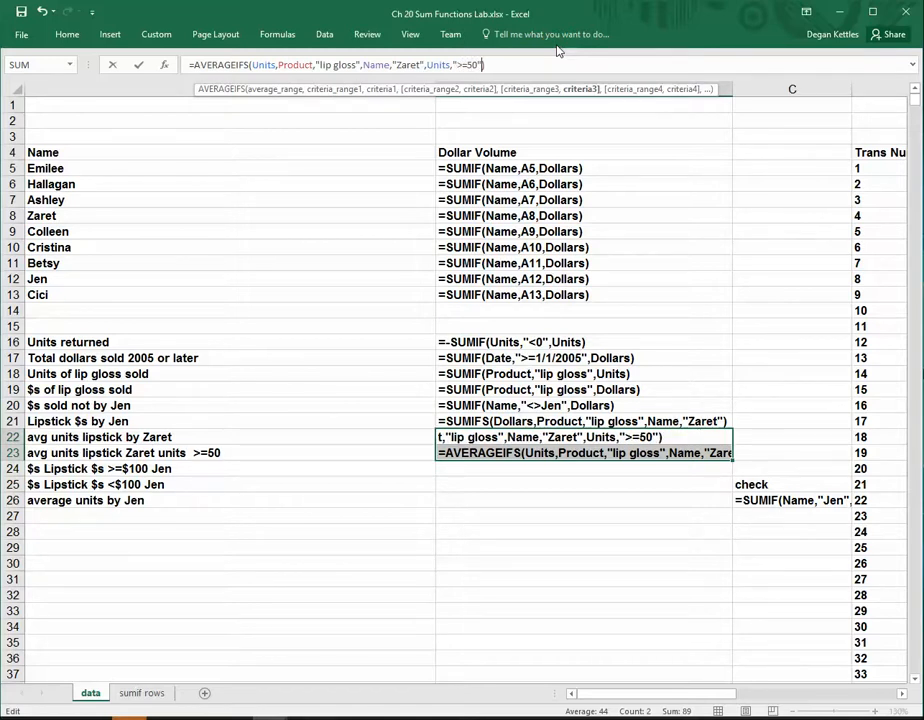
key(Return)
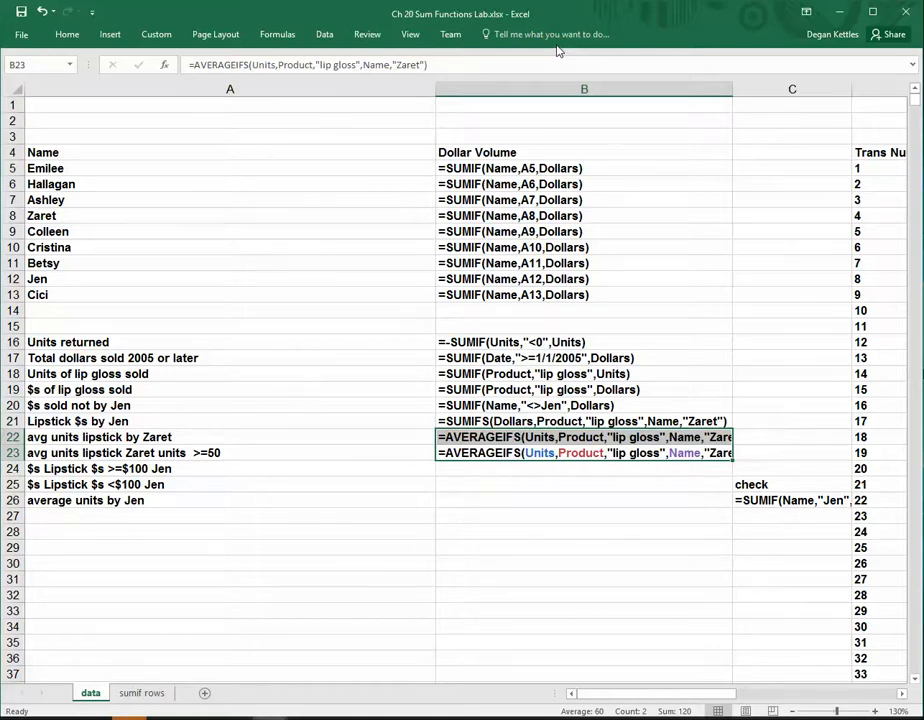
Display values and compare the formulas in B23 and B22
key(ctrl+grave)
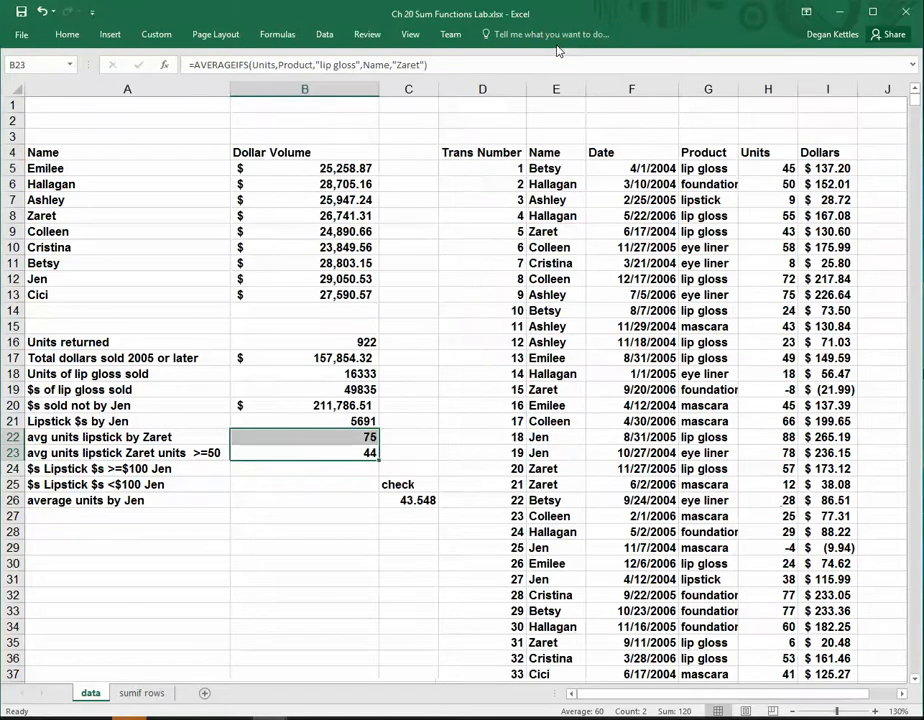
click(345, 453)
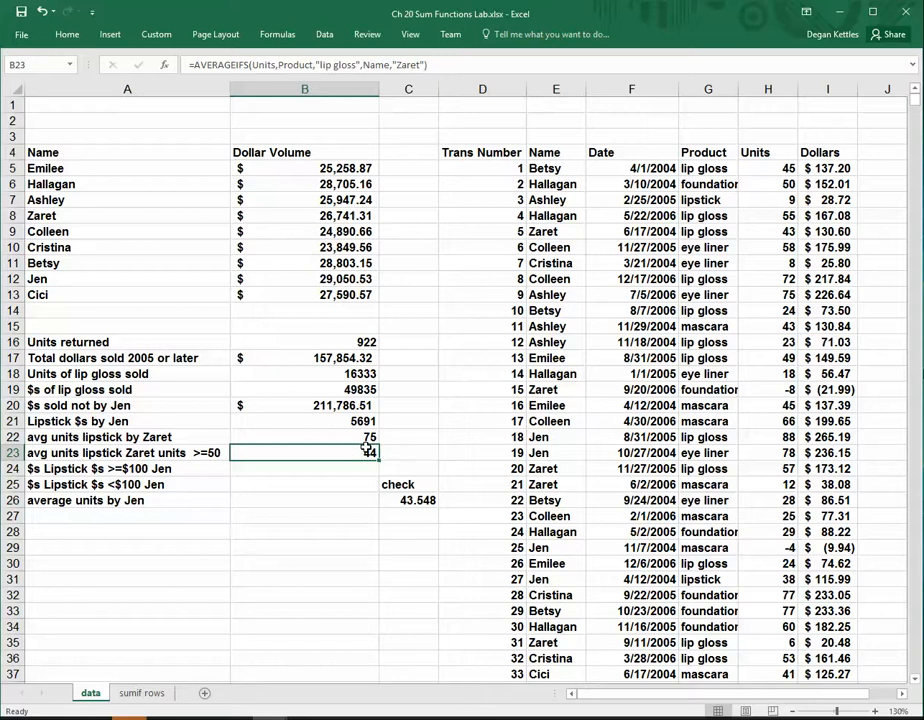
key(Up)
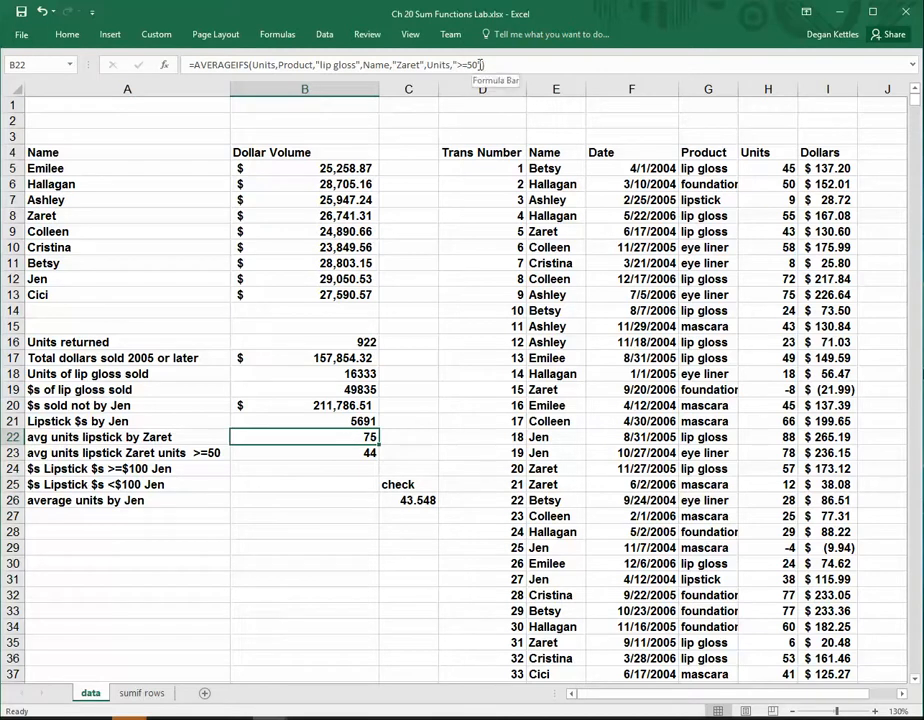
Extend the AVERAGEIFS formula in B23 with a third criteria pair, Units with ">=50"
click(357, 64)
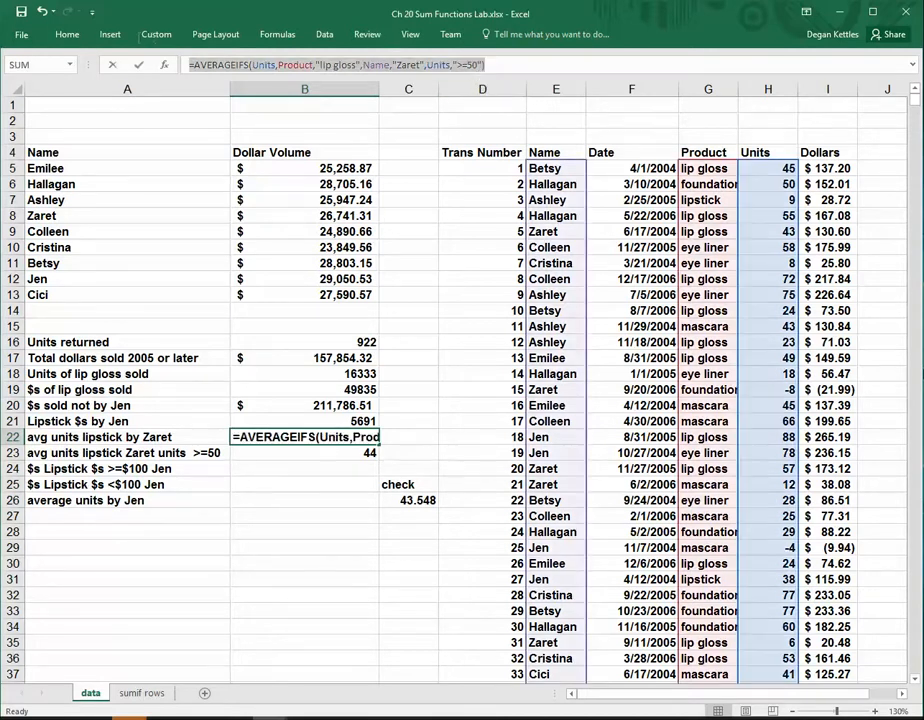
key(Escape)
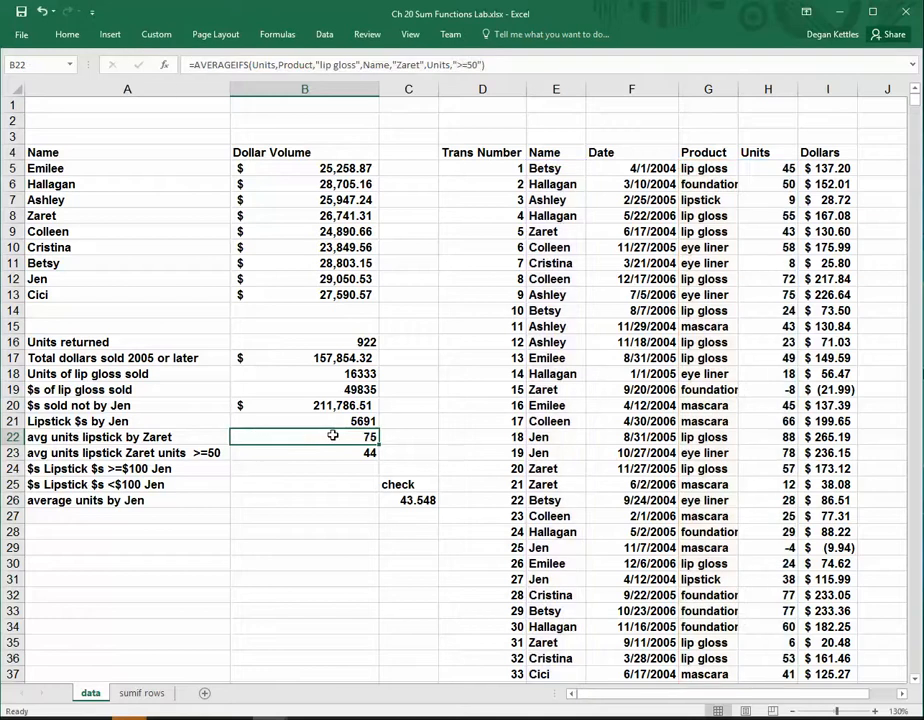
click(320, 454)
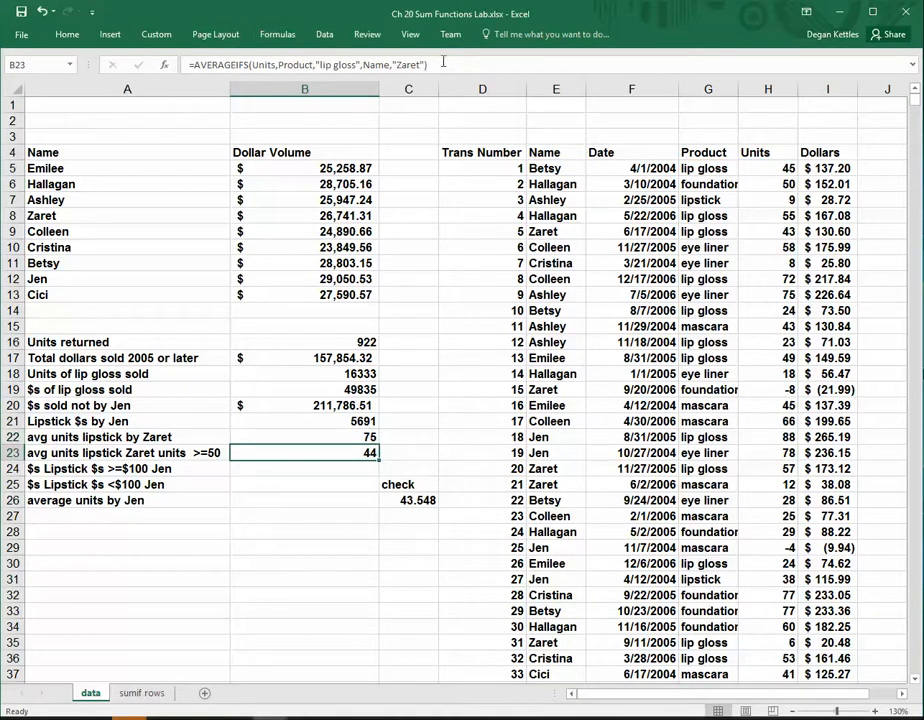
drag(444, 63, 30, 15)
key(End)
key(Left)
text(,Units,">=50")
key(Return)
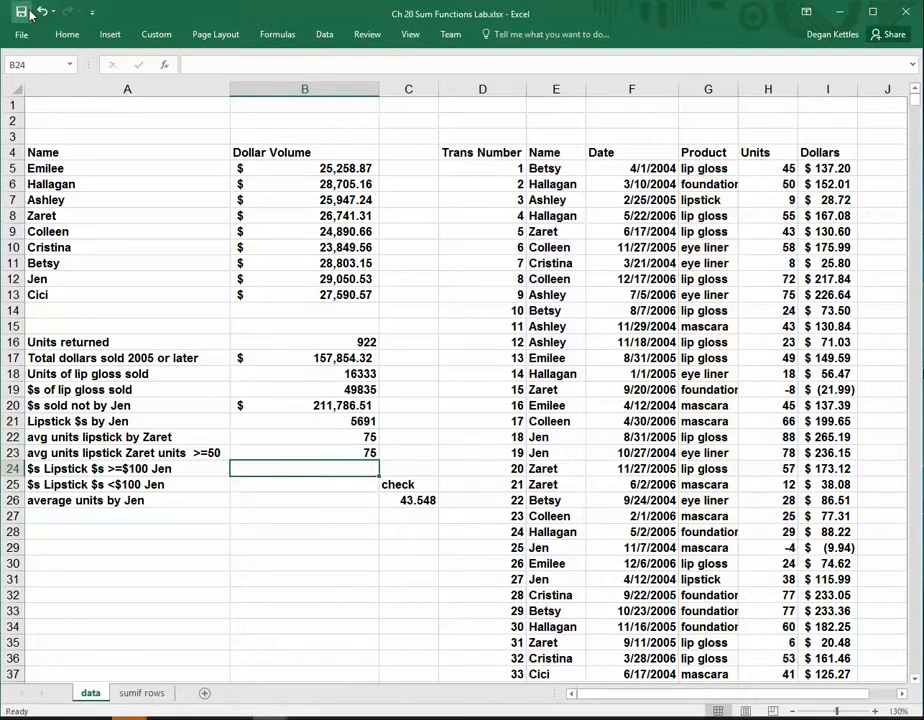
Remove the Units ">=50" criteria pair from the AVERAGEIFS formula in B22
click(240, 436)
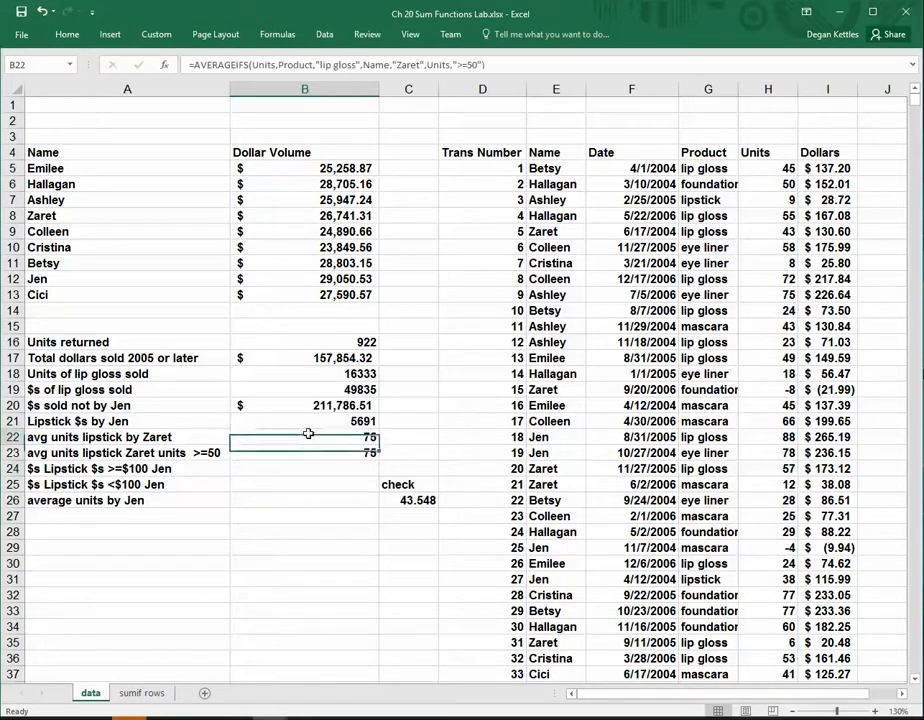
click(454, 64)
key(Left)
key(Left)
key(Left)
key(Left)
key(Left)
key(Left)
key(Left)
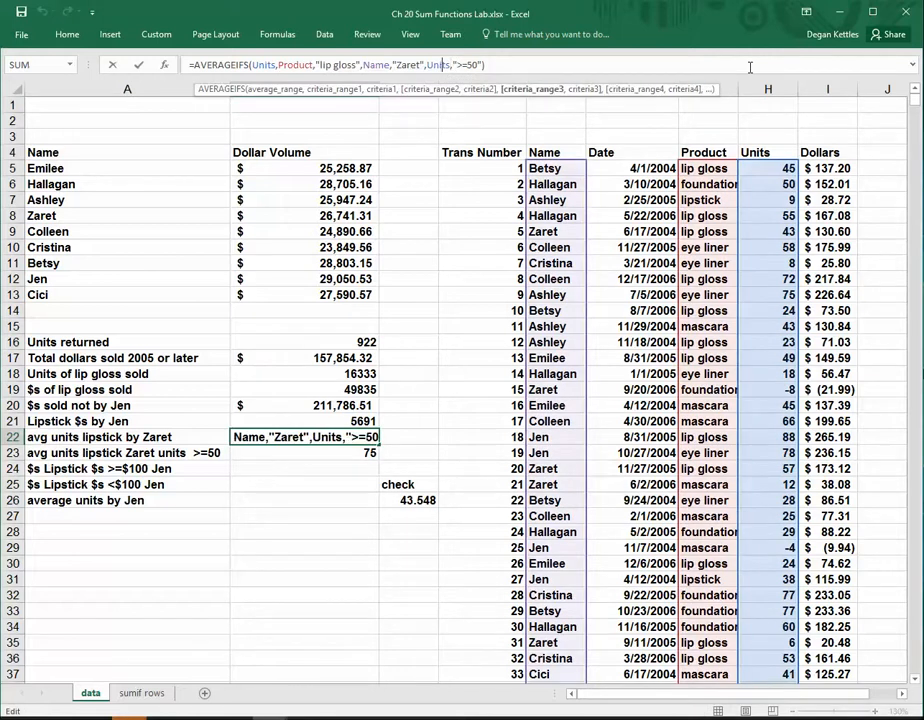
key(Delete)
key(Delete)
key(Delete)
key(Delete)
key(Delete)
key(Delete)
key(Delete)
key(Delete)
key(Delete)
key(Delete)
key(Delete)
key(Delete)
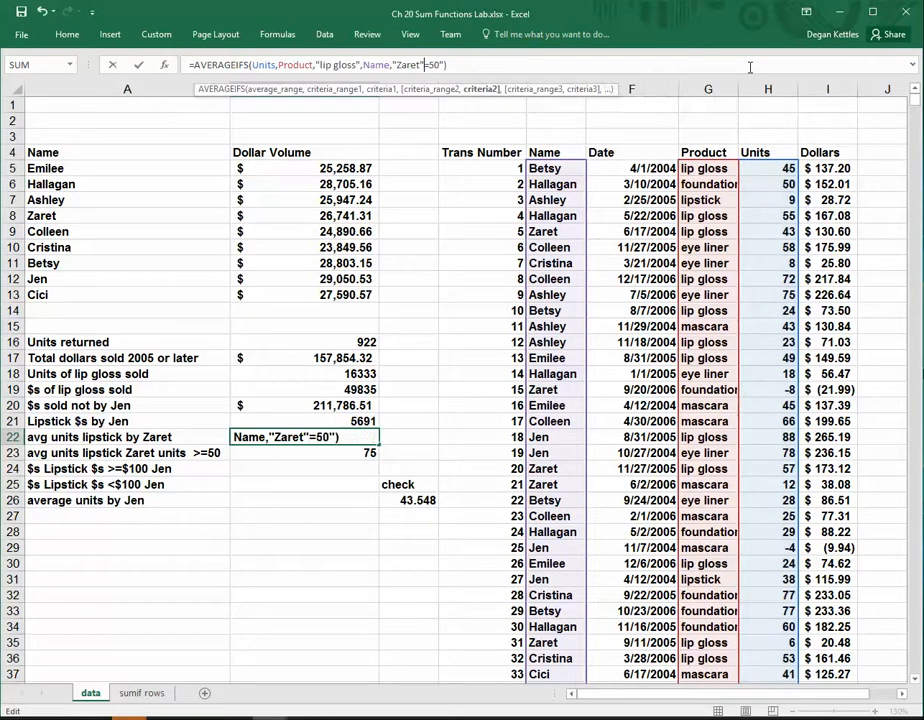
key(Delete)
key(Return)
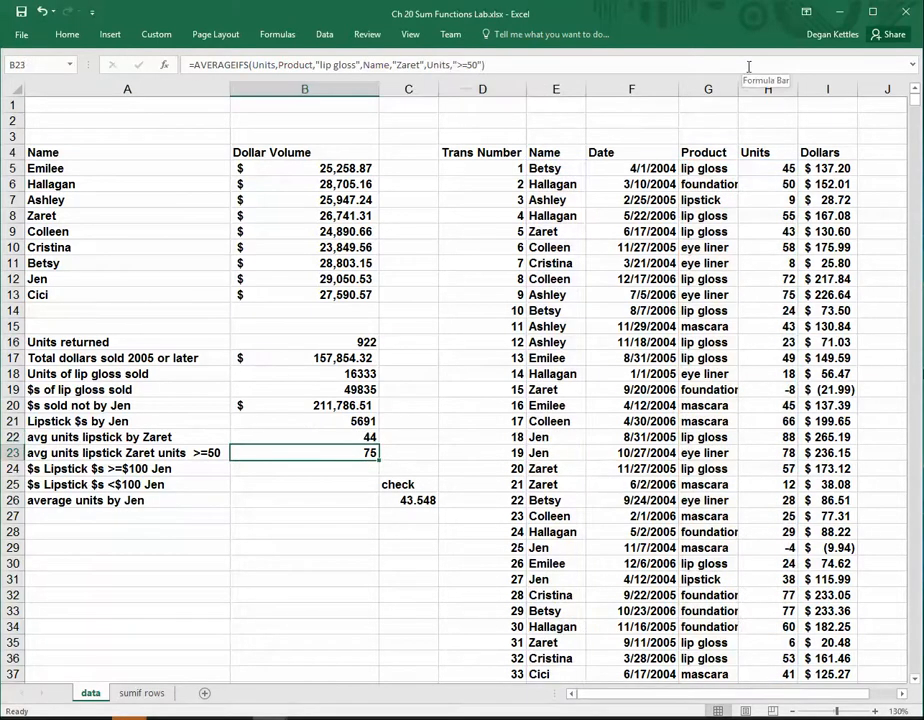
Start an AVERAGEIF formula in B26 for the salesperson's average units
click(333, 467)
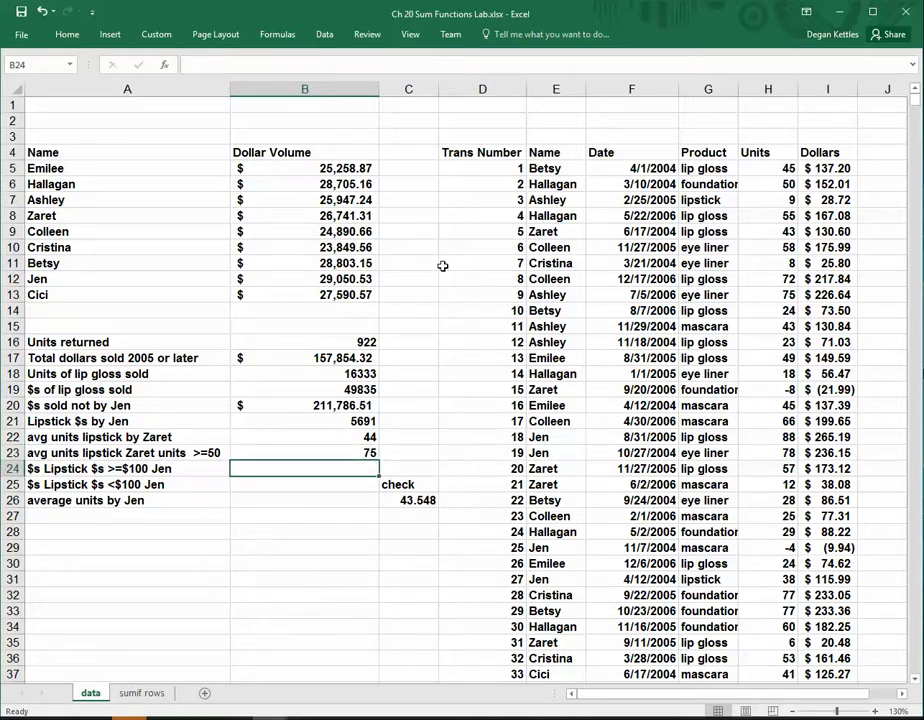
click(300, 499)
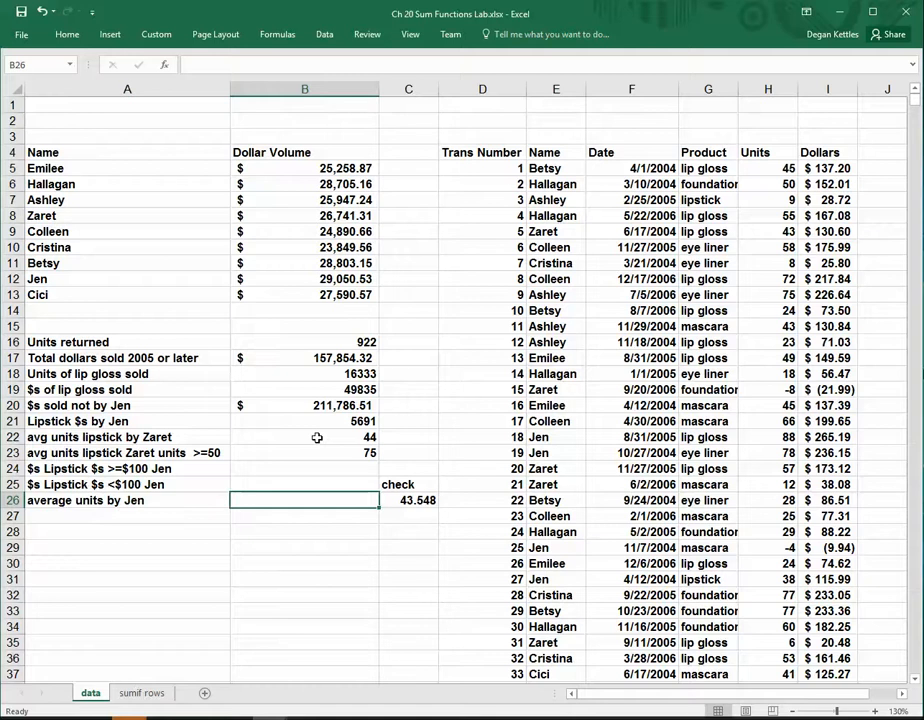
text(=ave)
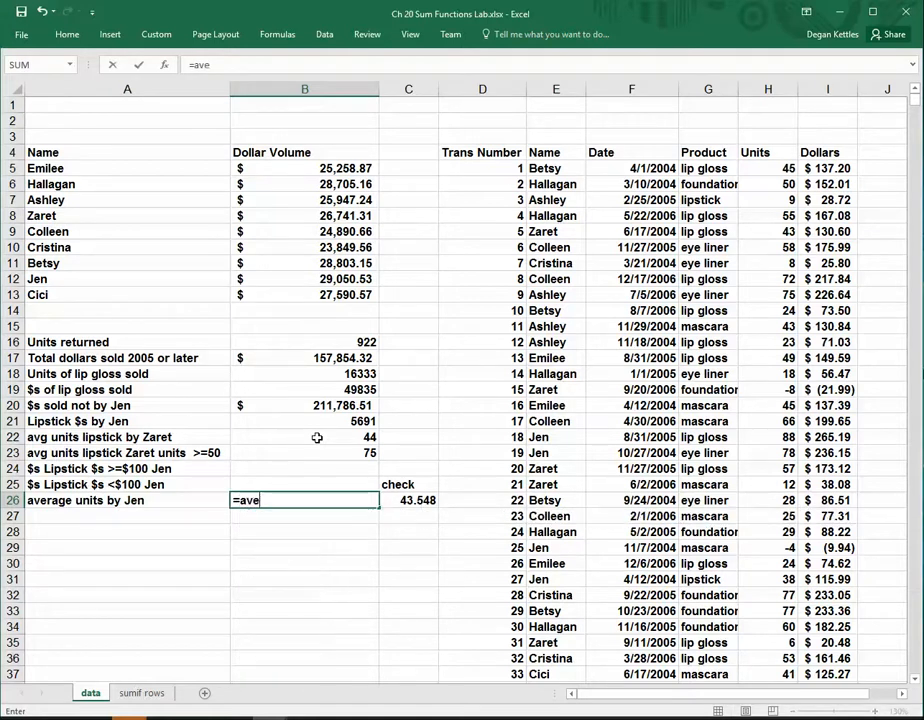
text(rage)
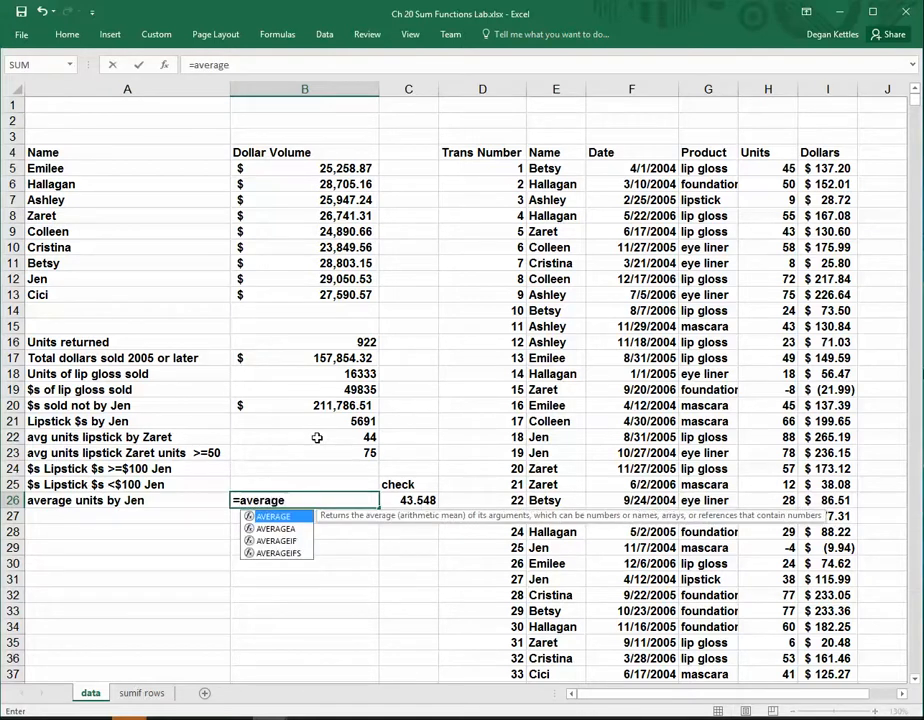
text(if)
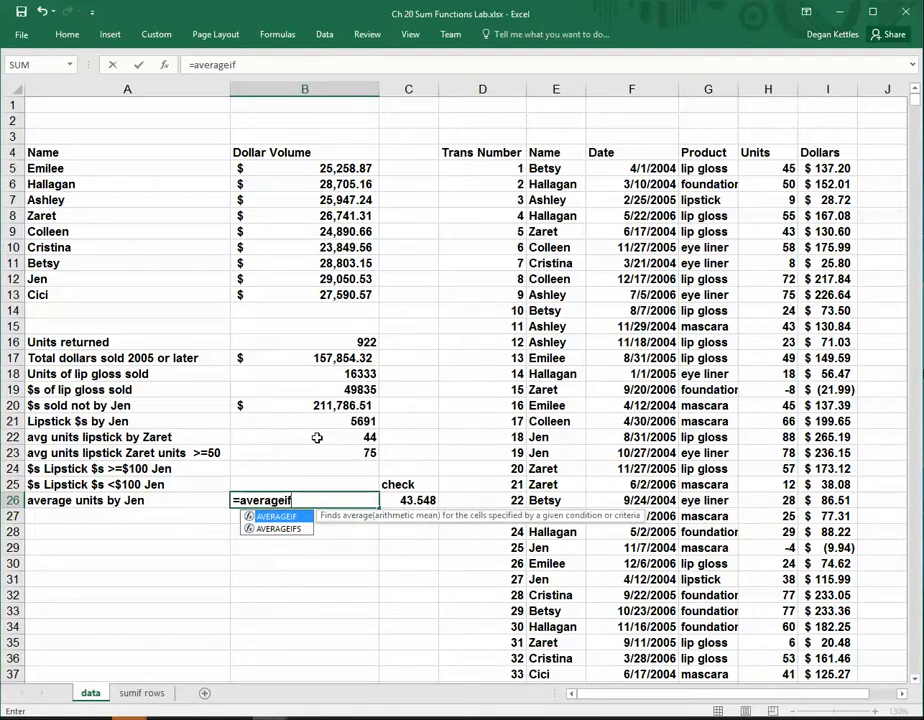
text(()
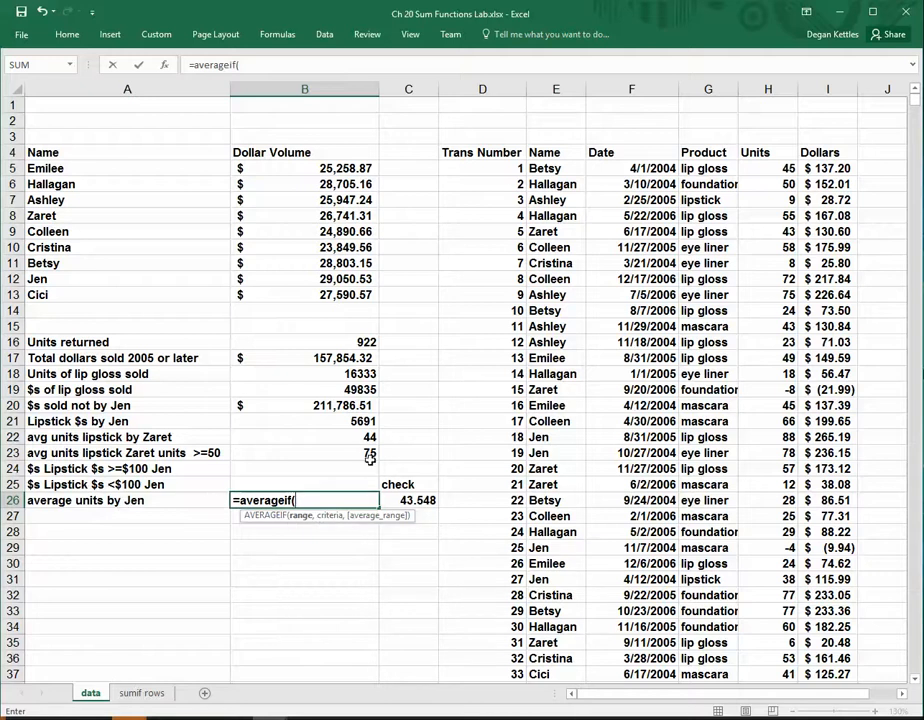
click(768, 168)
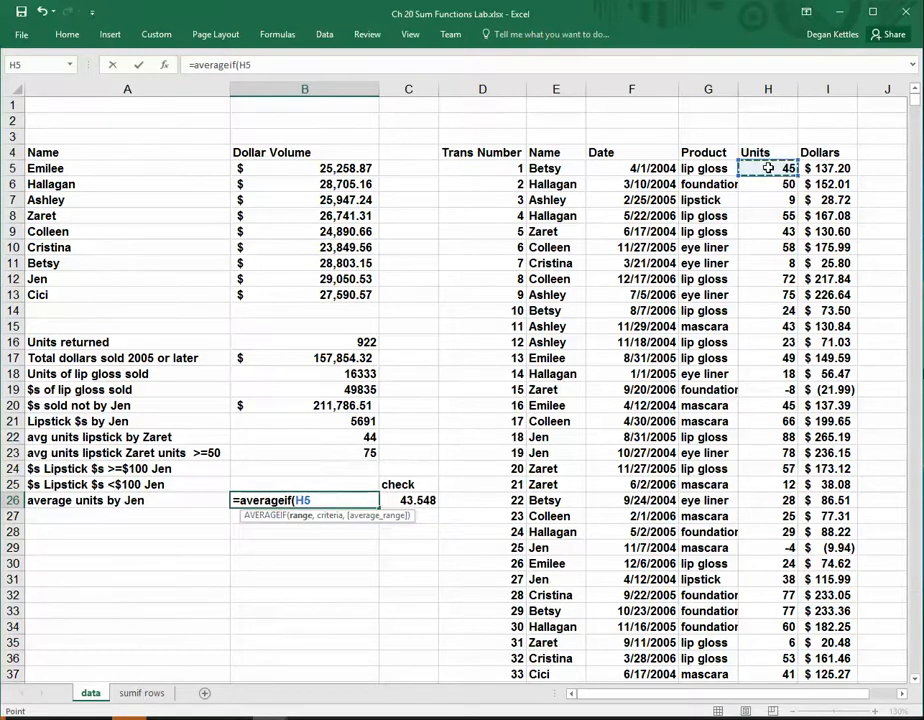
key(ctrl+shift+Down)
text(,)
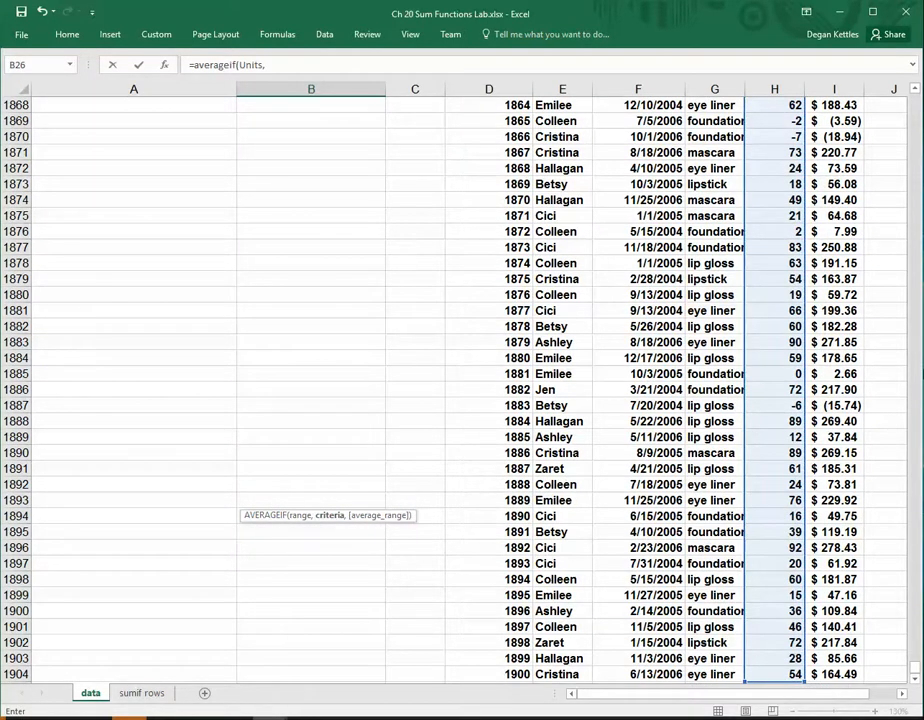
drag(915, 668, 914, 100)
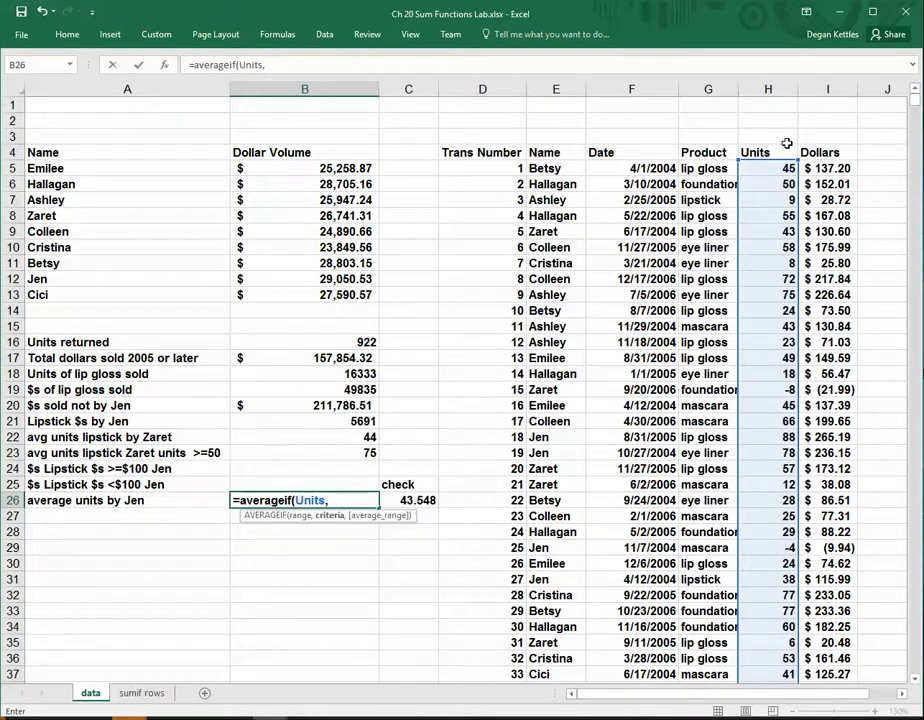
key(BackSpace)
key(BackSpace)
key(BackSpace)
key(BackSpace)
key(BackSpace)
key(BackSpace)
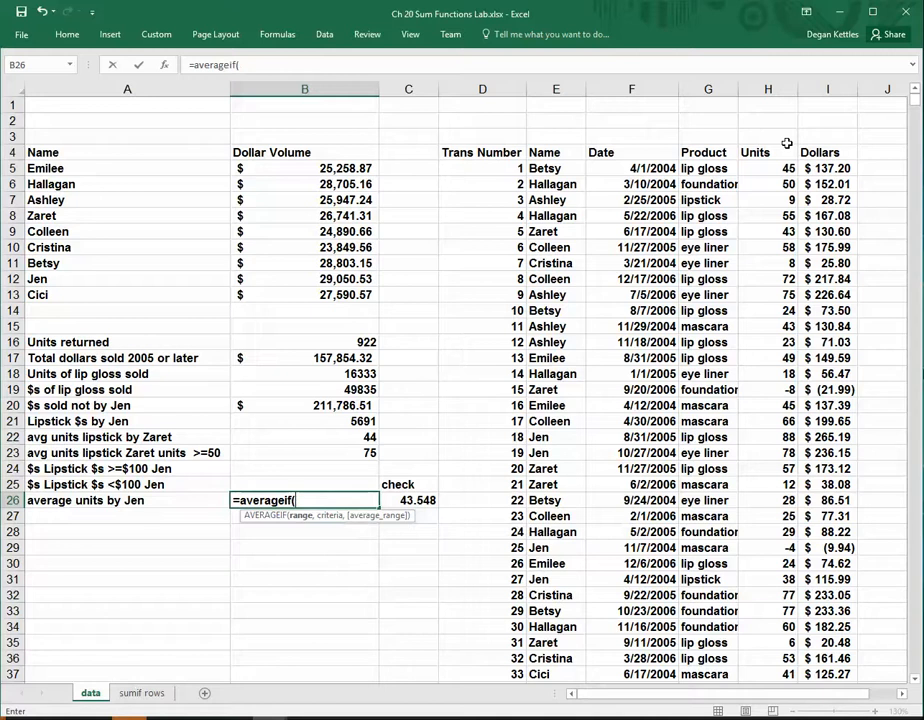
Complete the B26 AVERAGEIF with Name as range, the salesperson named in A26 as criterion, and Units as average range
text(Name,")
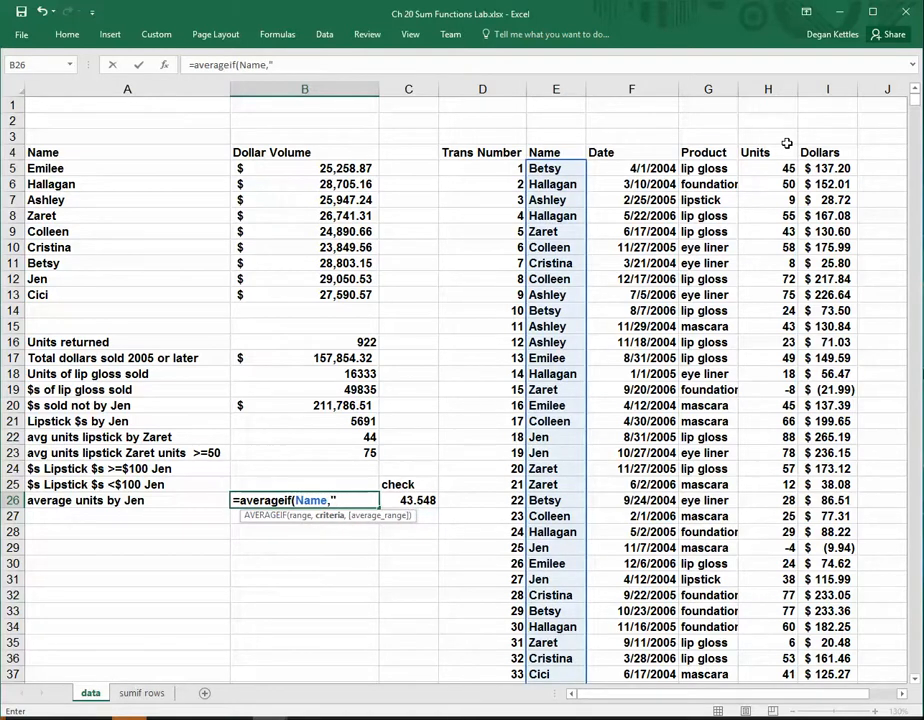
text(Jen")
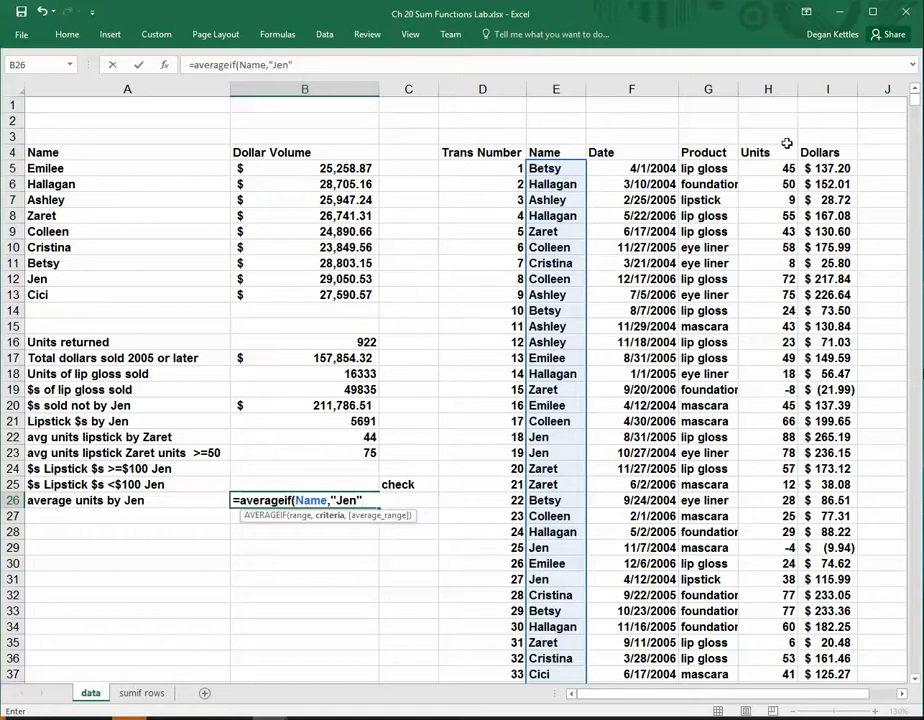
text(,)
text(Dolla)
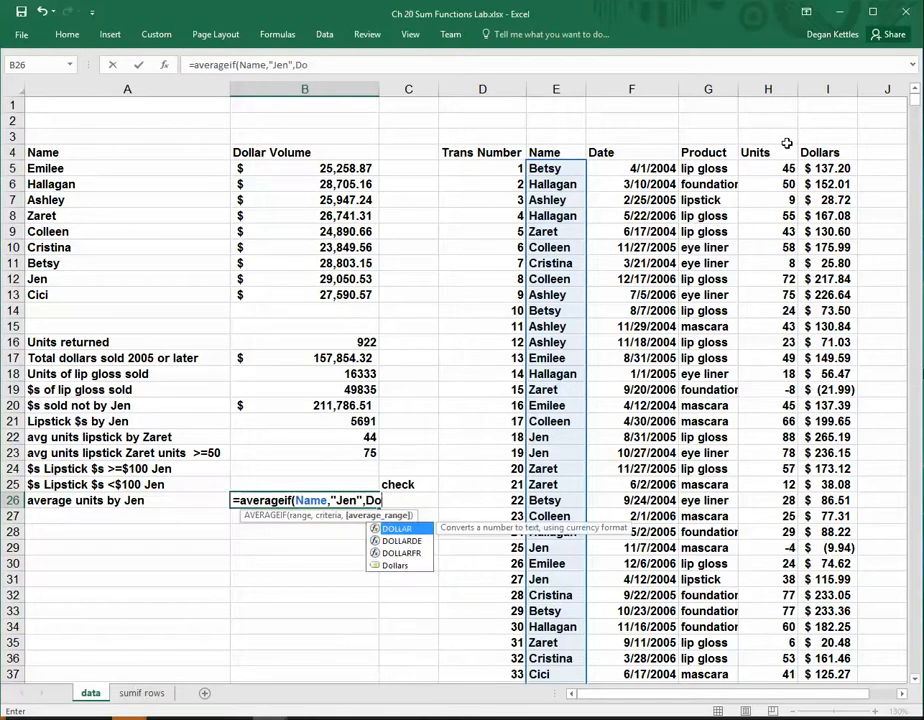
key(BackSpace)
key(BackSpace)
key(BackSpace)
key(BackSpace)
key(BackSpace)
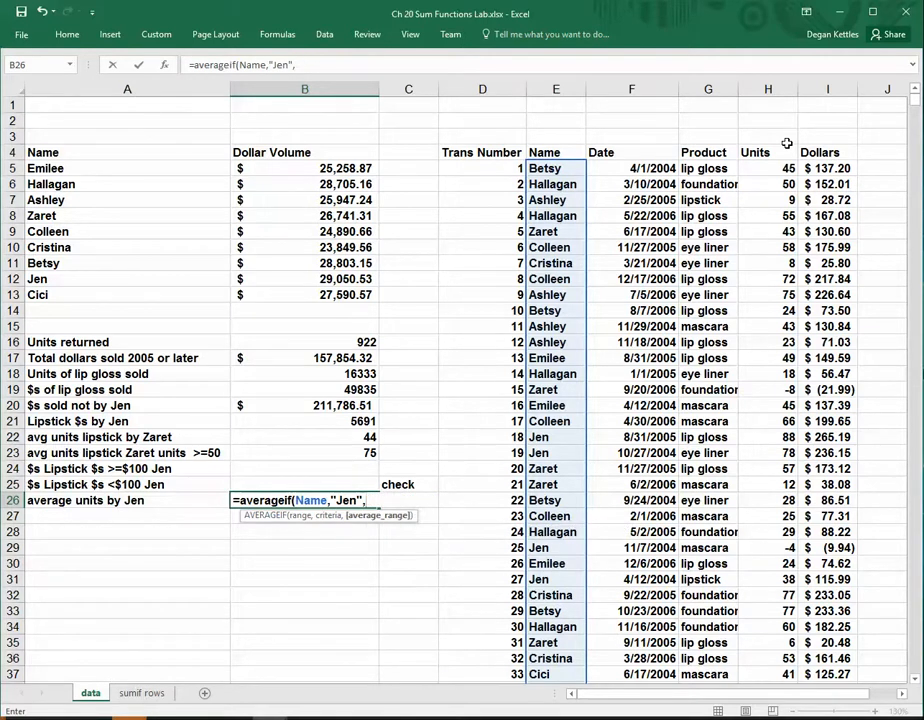
text(Units))
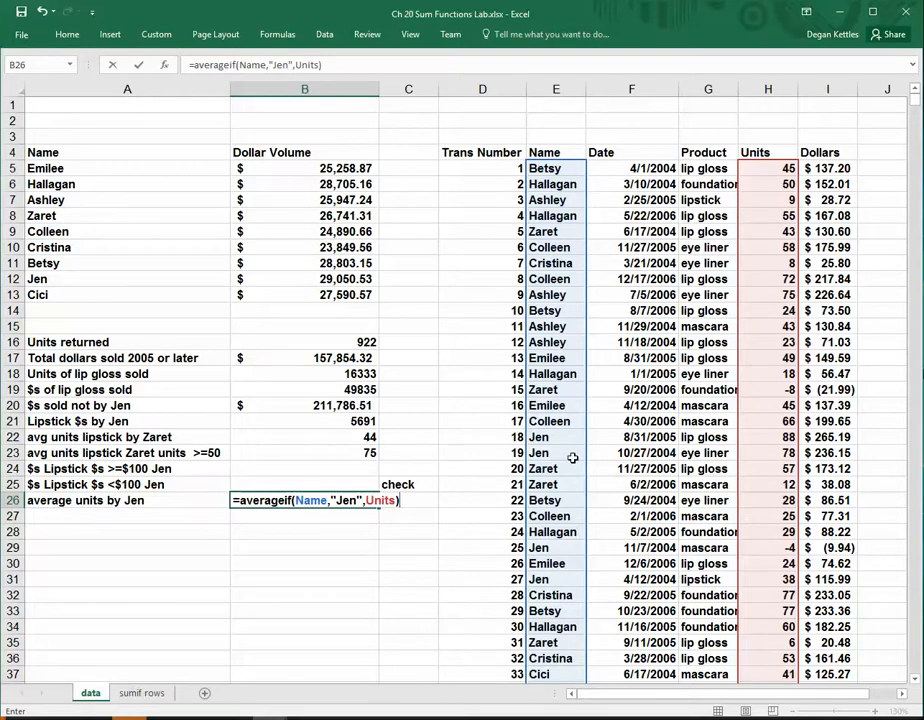
key(Return)
Compare the AVERAGEIF formula in B26 with the SUMIF/COUNTIF check formula in C26
key(Up)
key(Up)
key(Up)
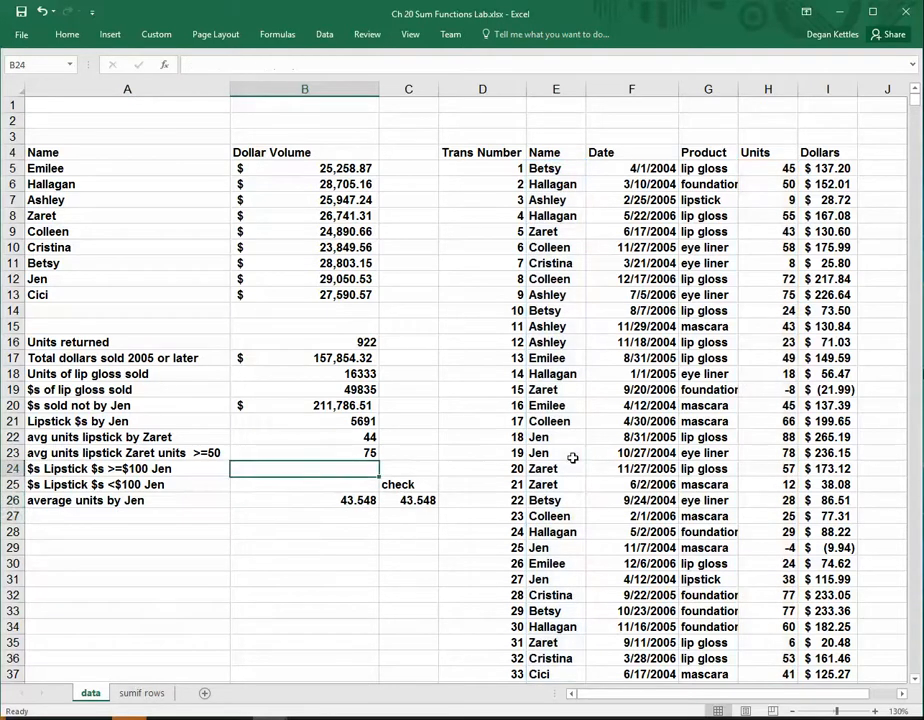
key(Down)
key(Down)
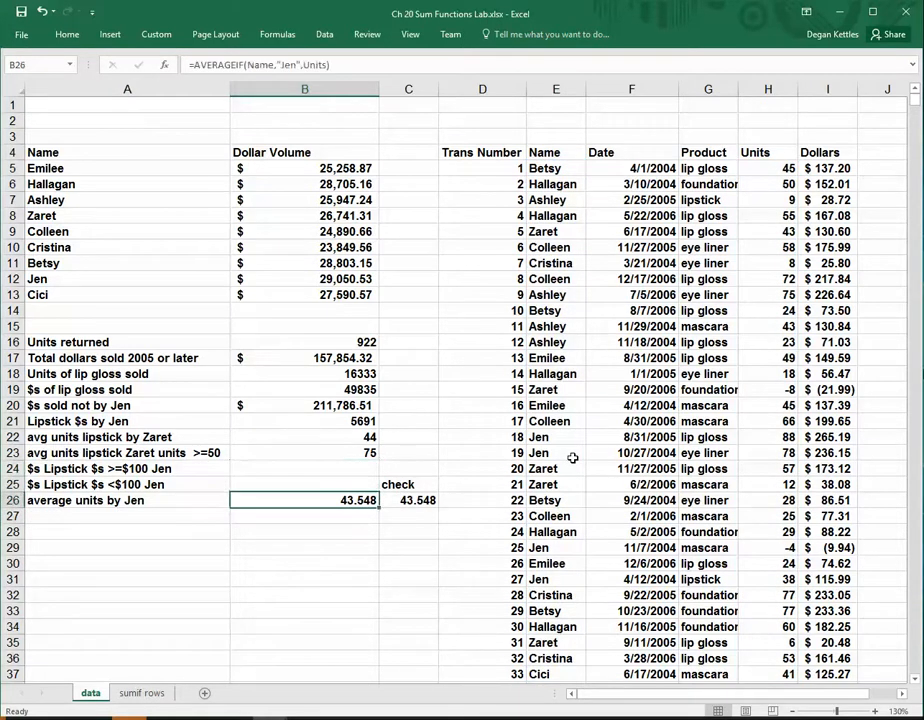
key(Right)
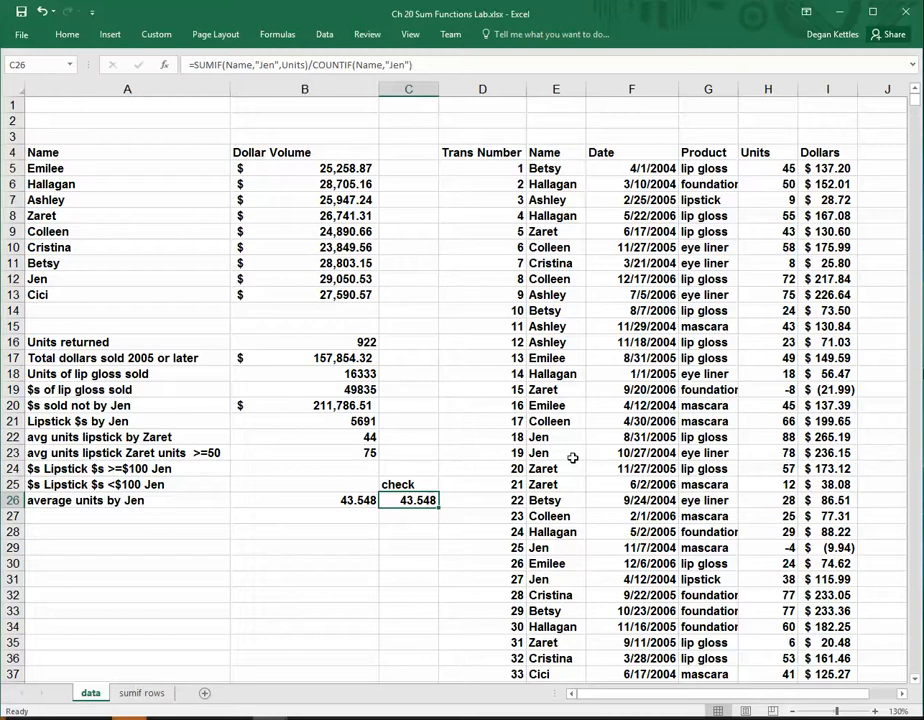
key(Left)
key(Right)
click(425, 70)
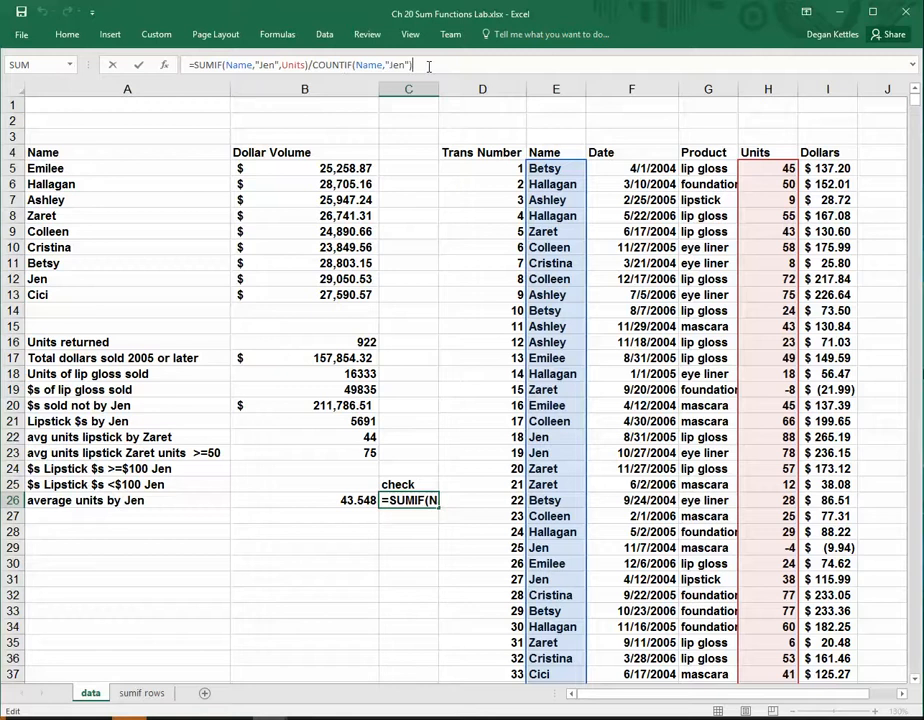
key(ctrl+Return)
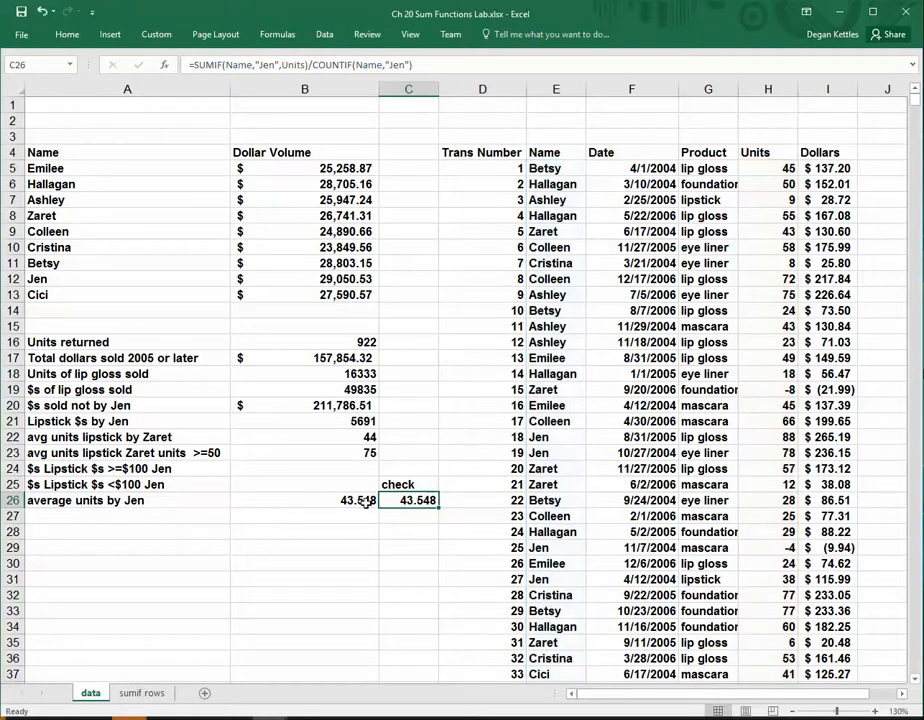
click(366, 502)
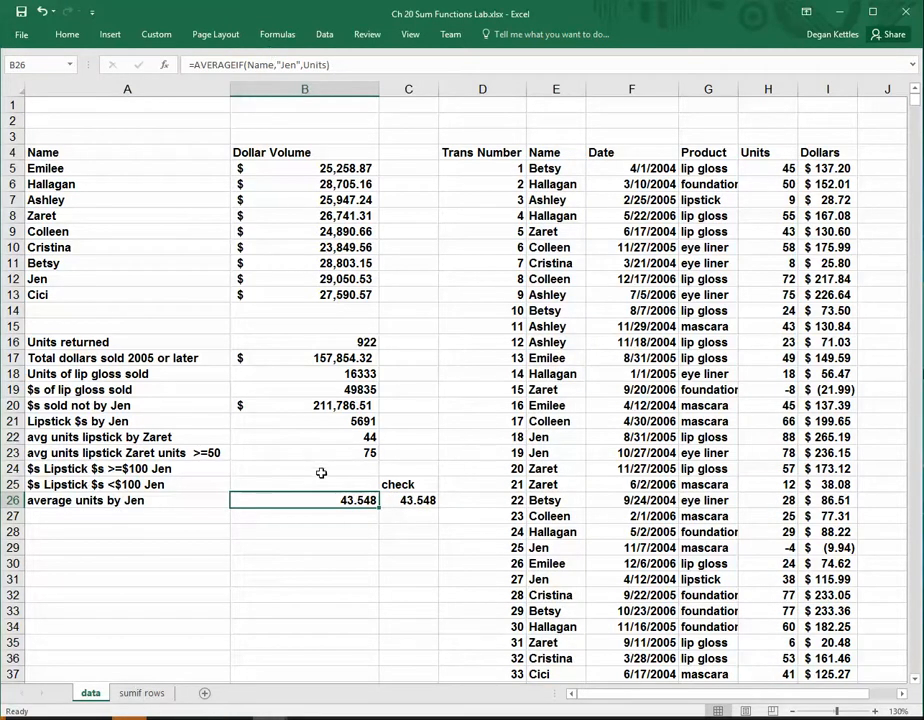
Start a SUMIFS formula in B24 with Dollars as the sum range
click(320, 470)
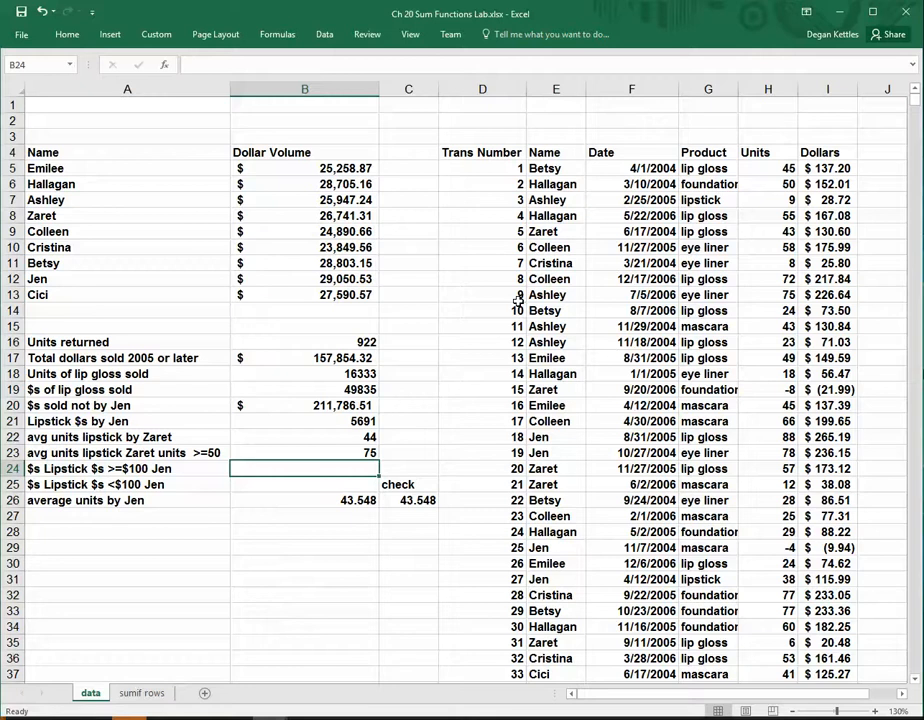
text(=sumif)
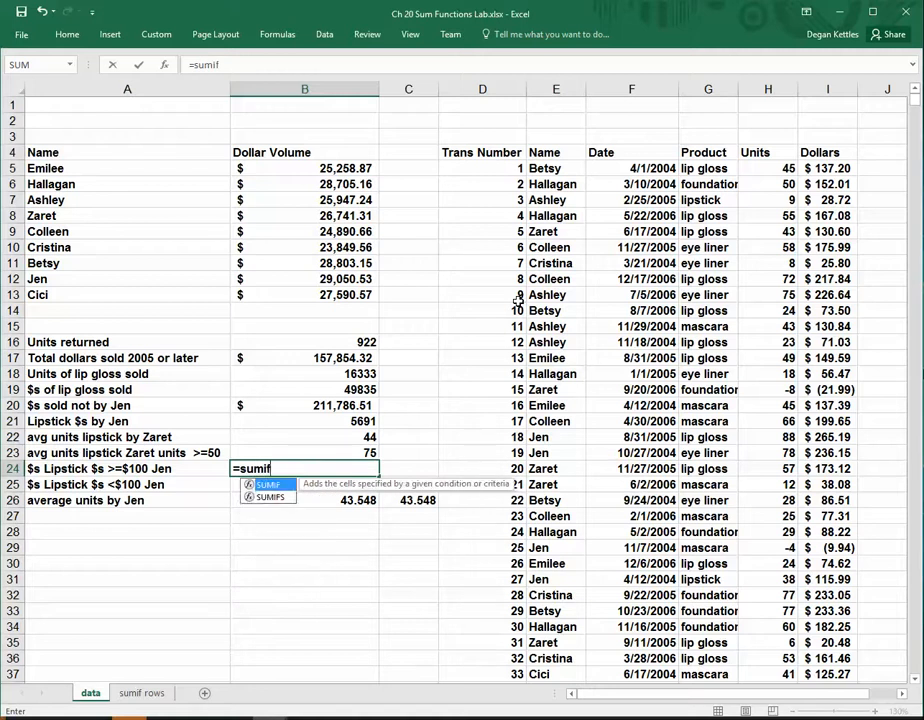
text(s()
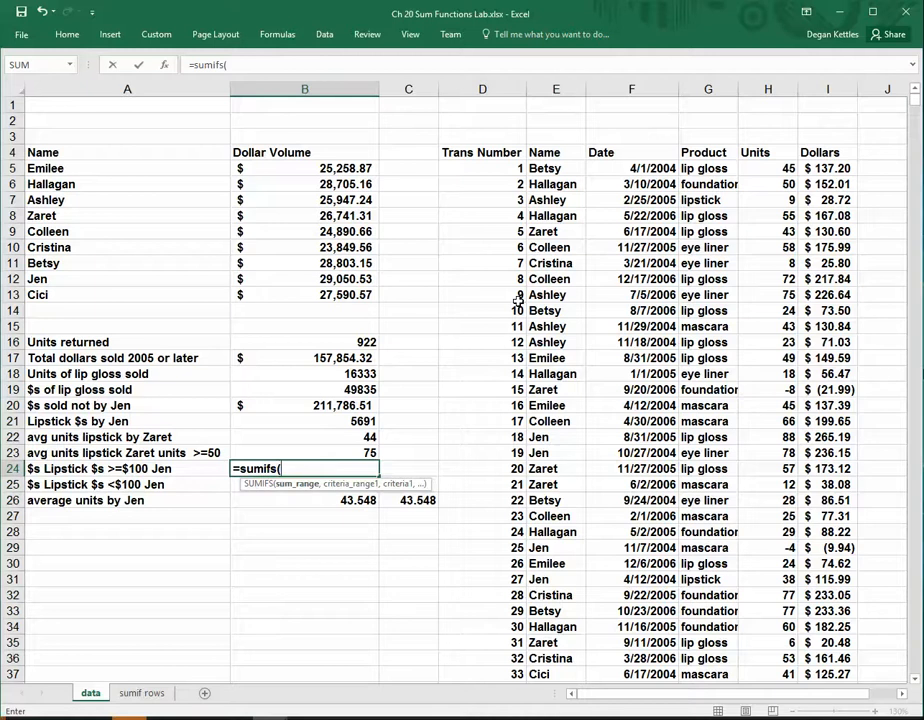
text(Dollar)
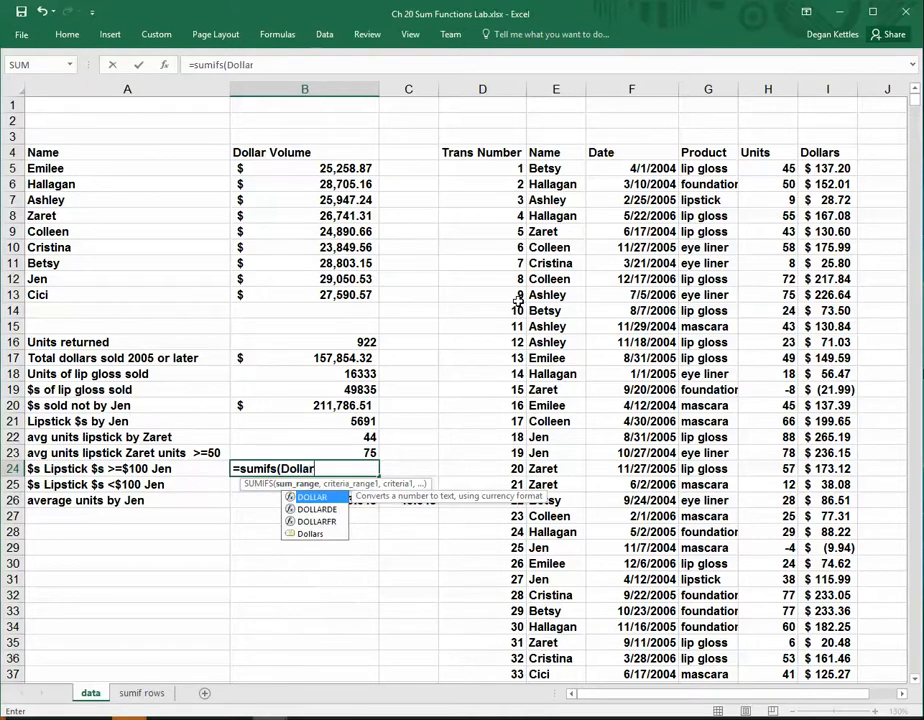
text(s,)
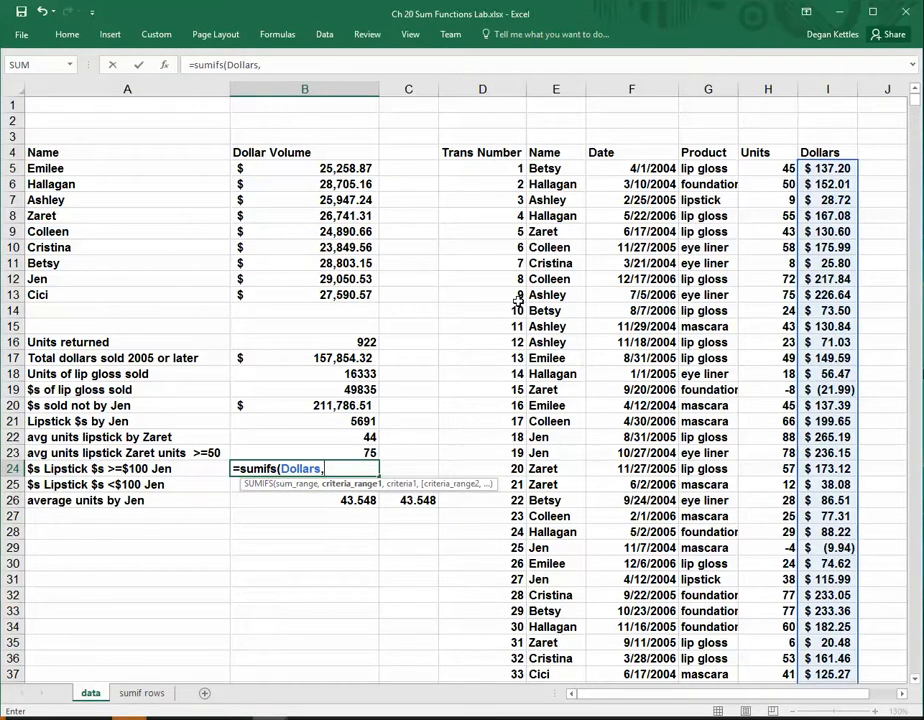
text(Pro)
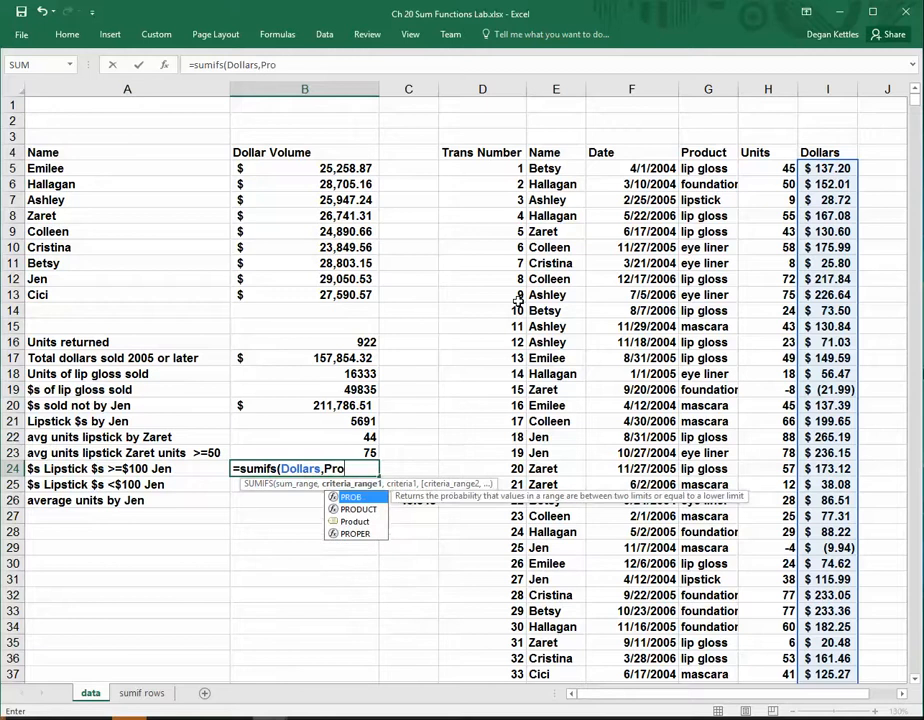
text(e)
Add the criteria pairs Product equal to "lipstick" and Name equal to the salesperson named in A24 to the B24 SUMIFS
key(BackSpace)
text(duct)
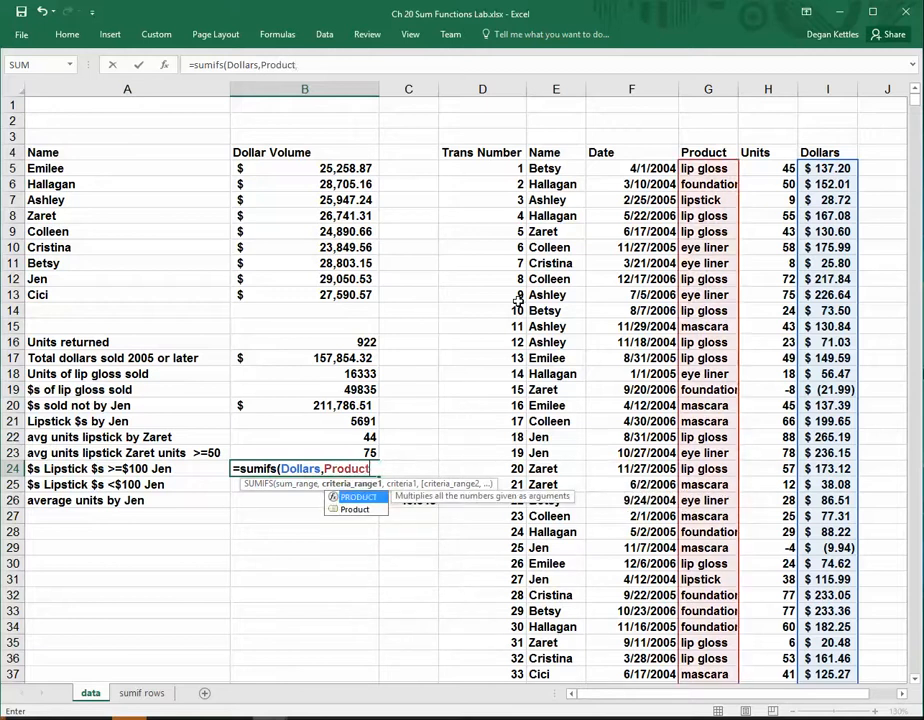
text(,")
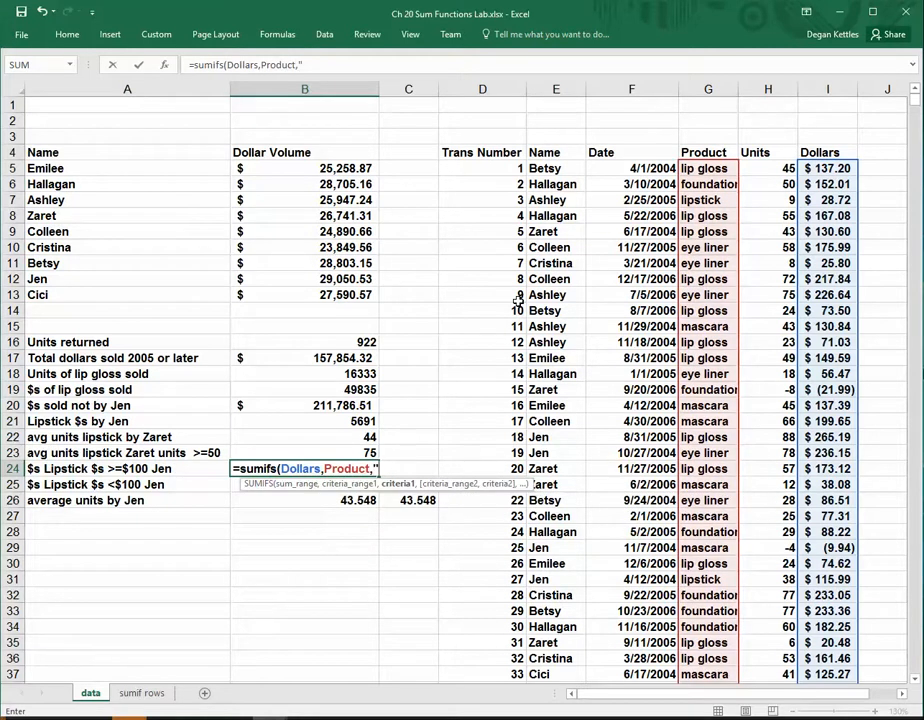
text(lipstick)
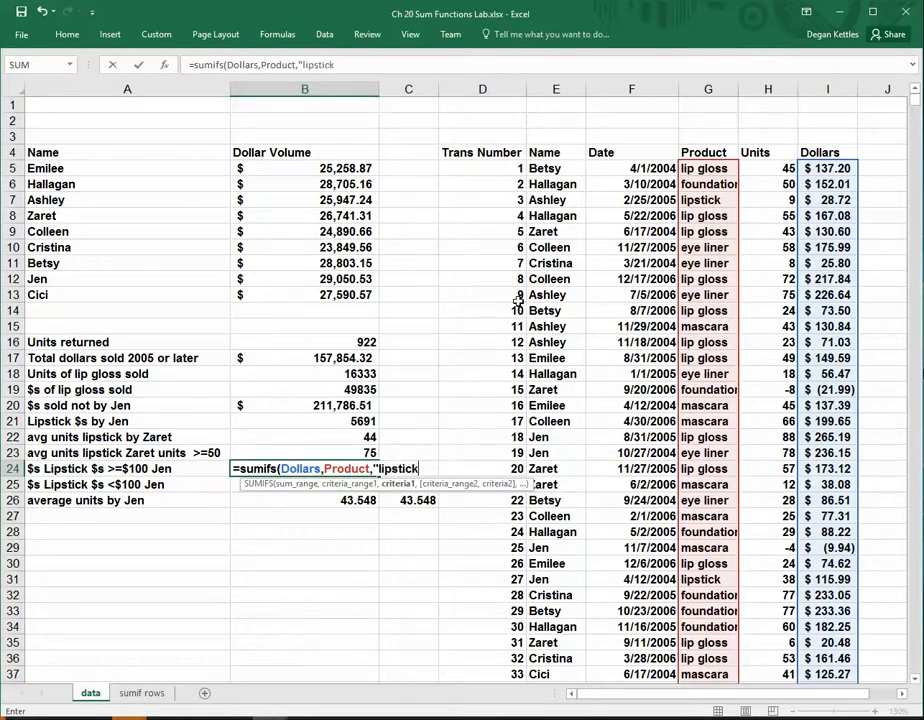
text(",)
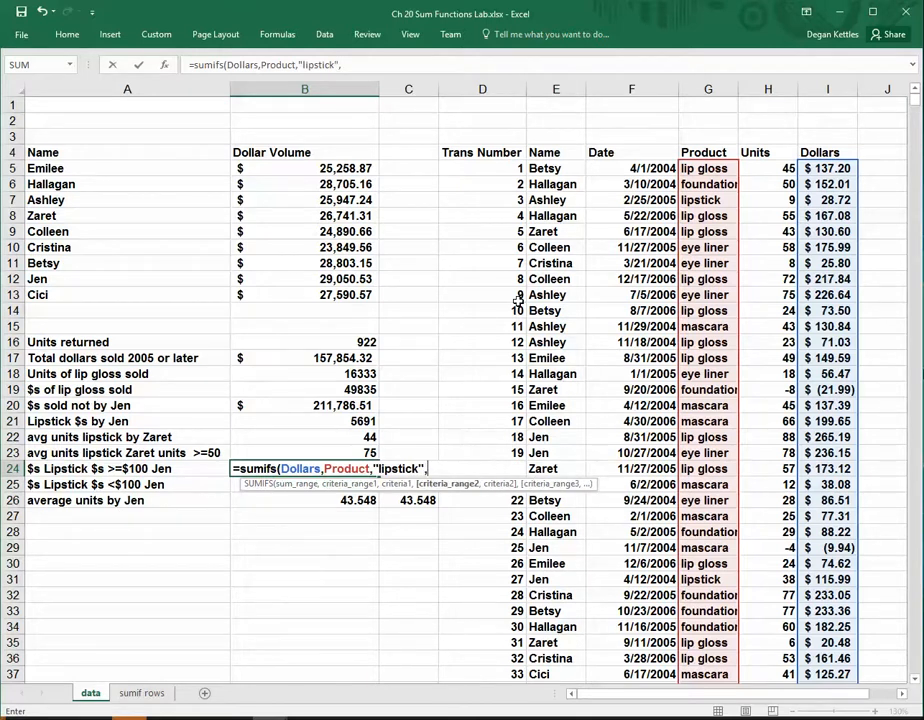
text(Name,)
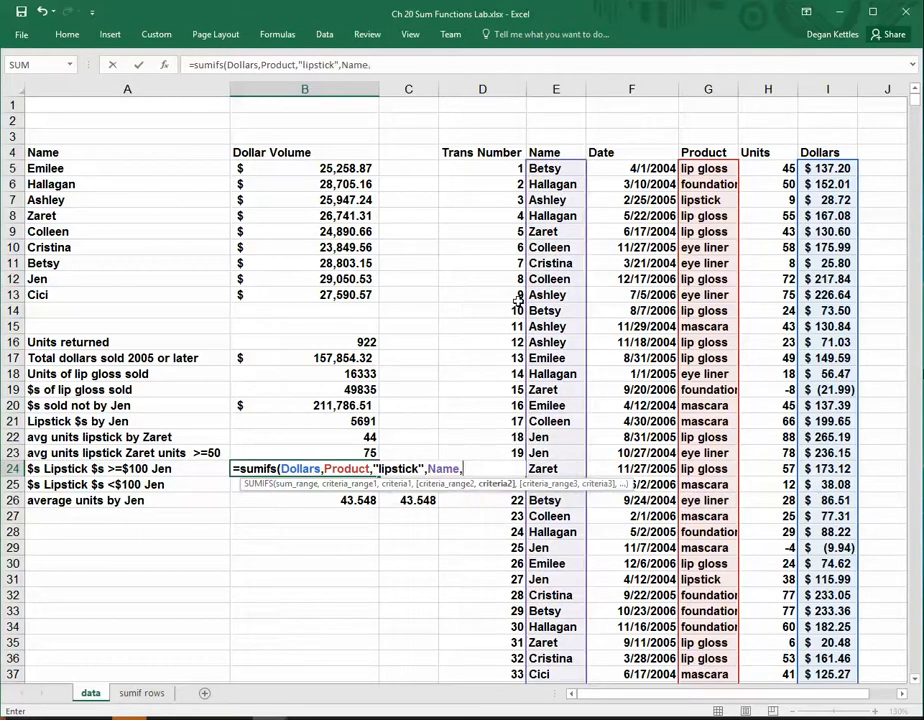
text("Jen",)
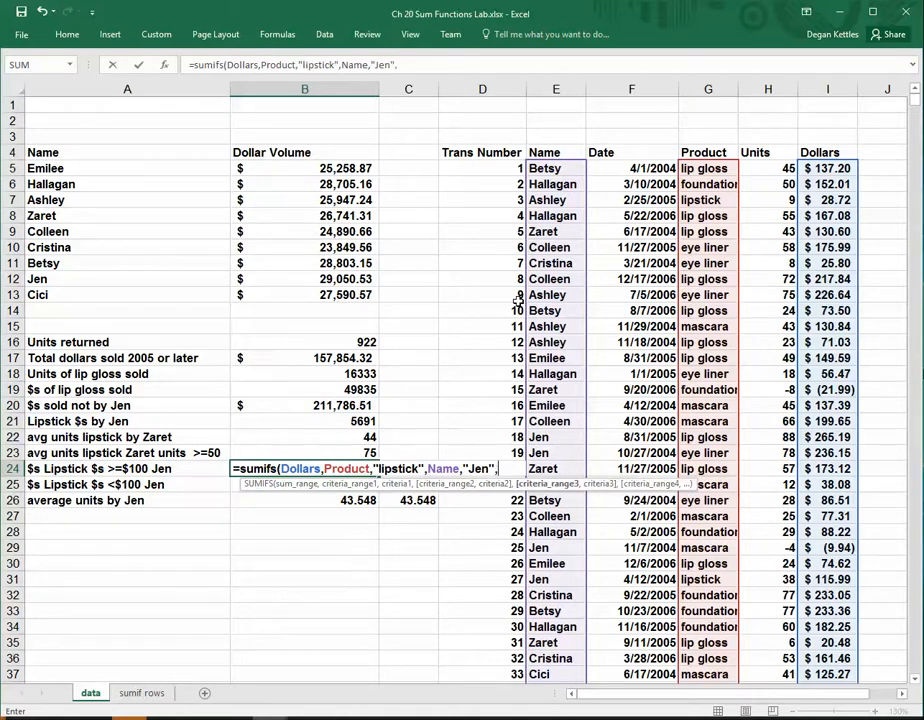
text(Dolla)
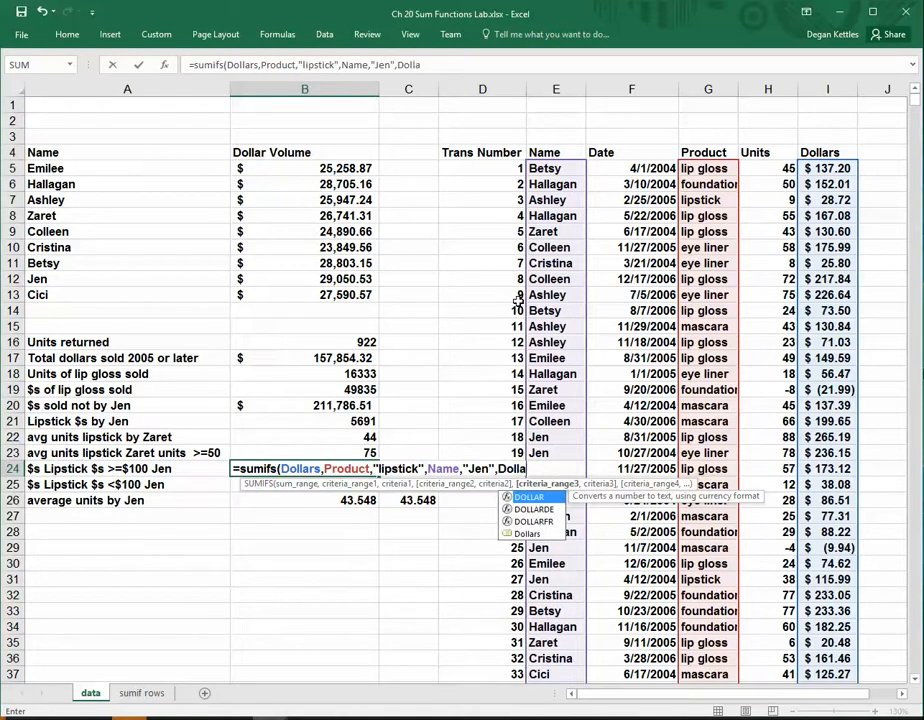
text(rs)
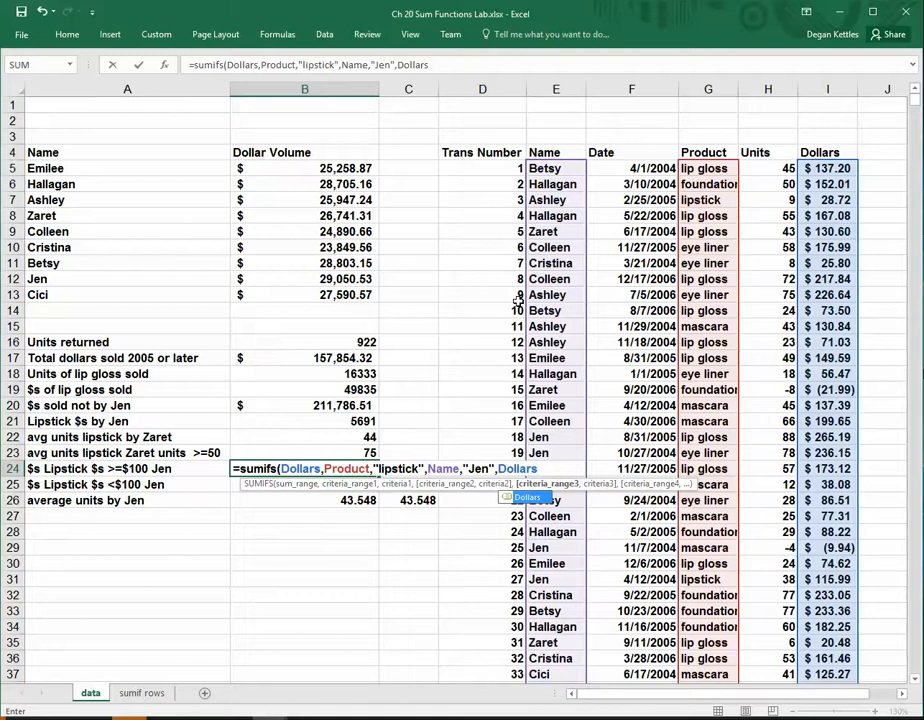
text(,">)
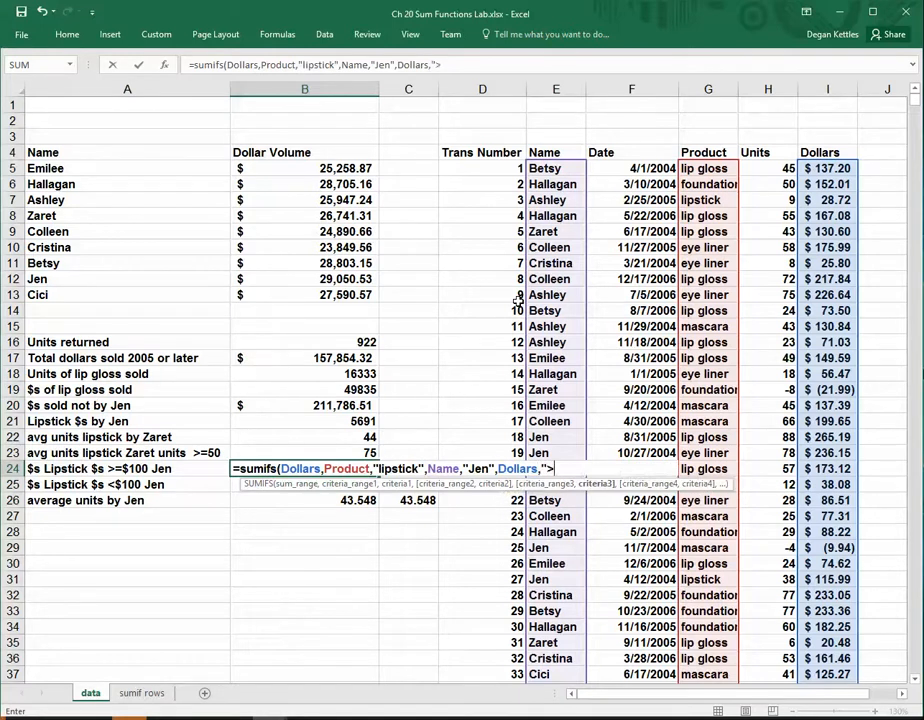
text(=100"))
Complete the B24 SUMIFS with a third criteria pair, Dollars ">=100"
key(Return)
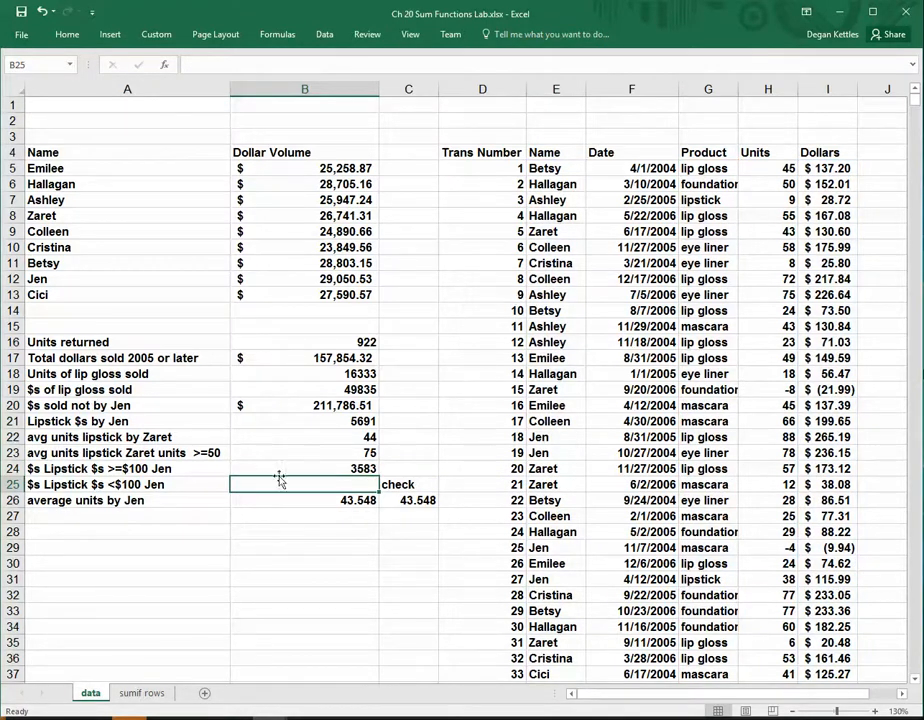
Copy the B24 SUMIFS formula down to B25 and show formulas instead of values on the sheet
click(370, 468)
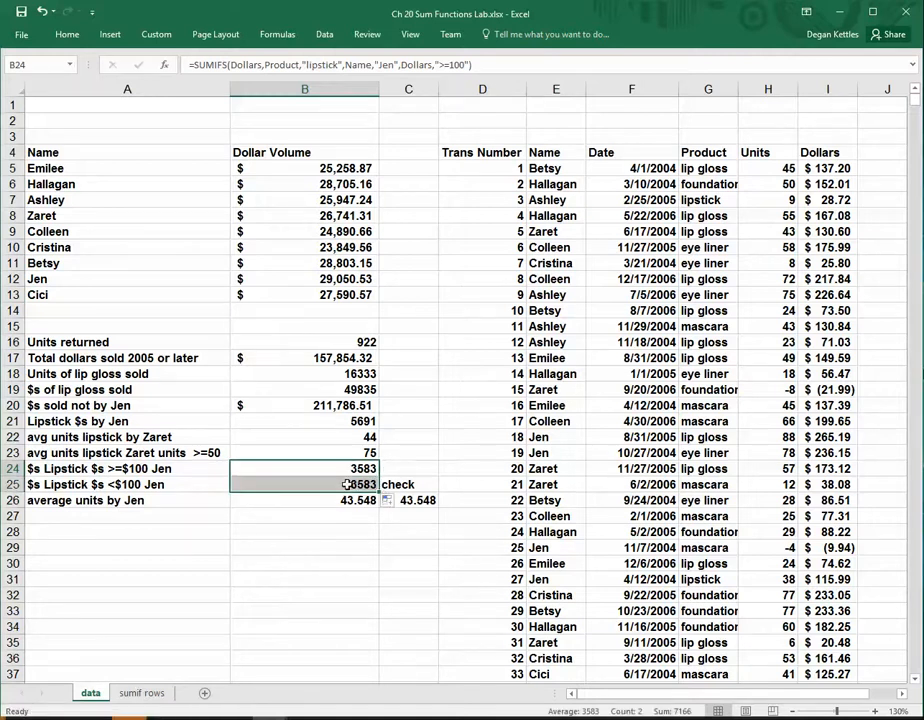
click(347, 484)
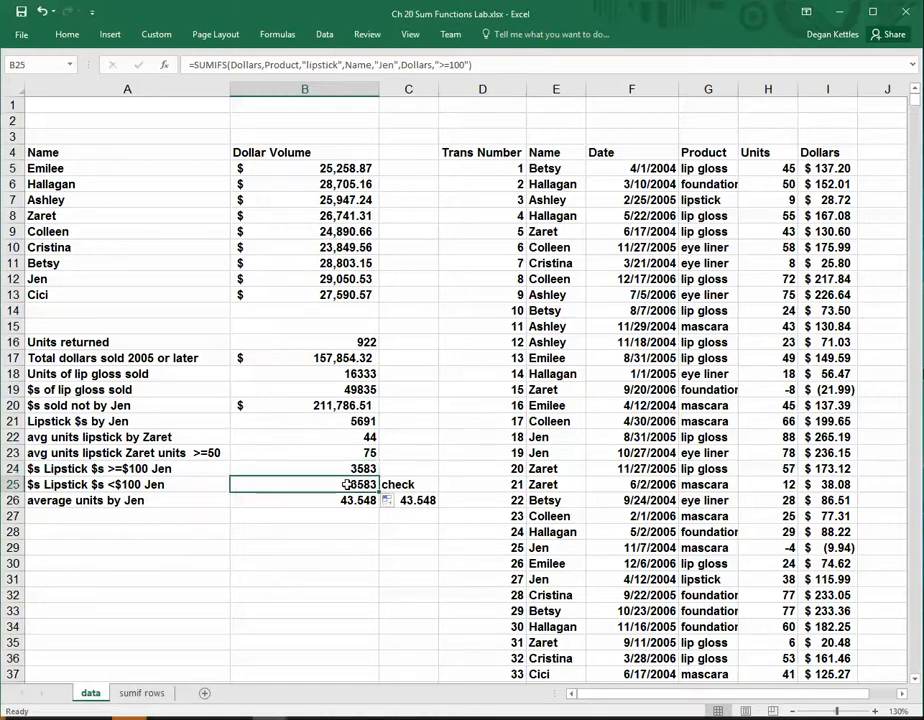
key(ctrl+grave)
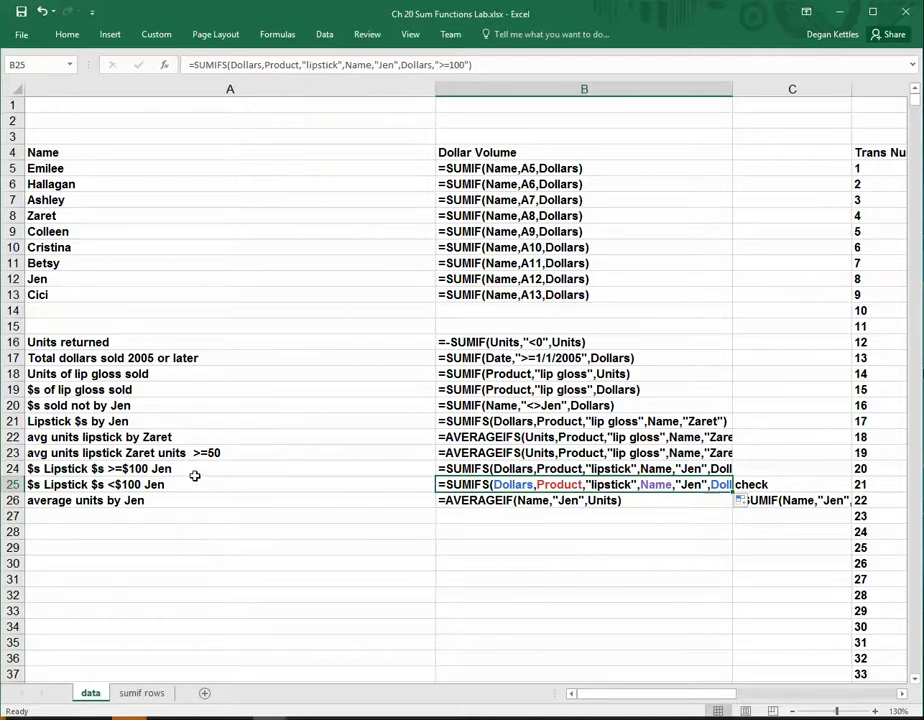
Change the Dollars criterion in the B25 SUMIFS to "<100" and switch the sheet back to showing values
click(443, 64)
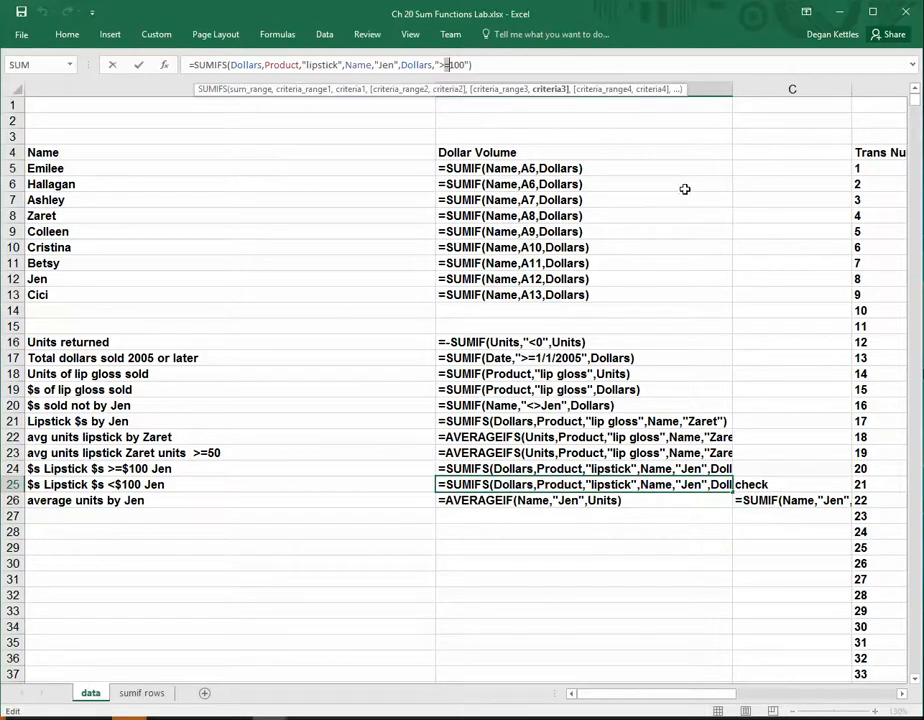
click(445, 64)
key(Right)
key(BackSpace)
key(BackSpace)
text(<)
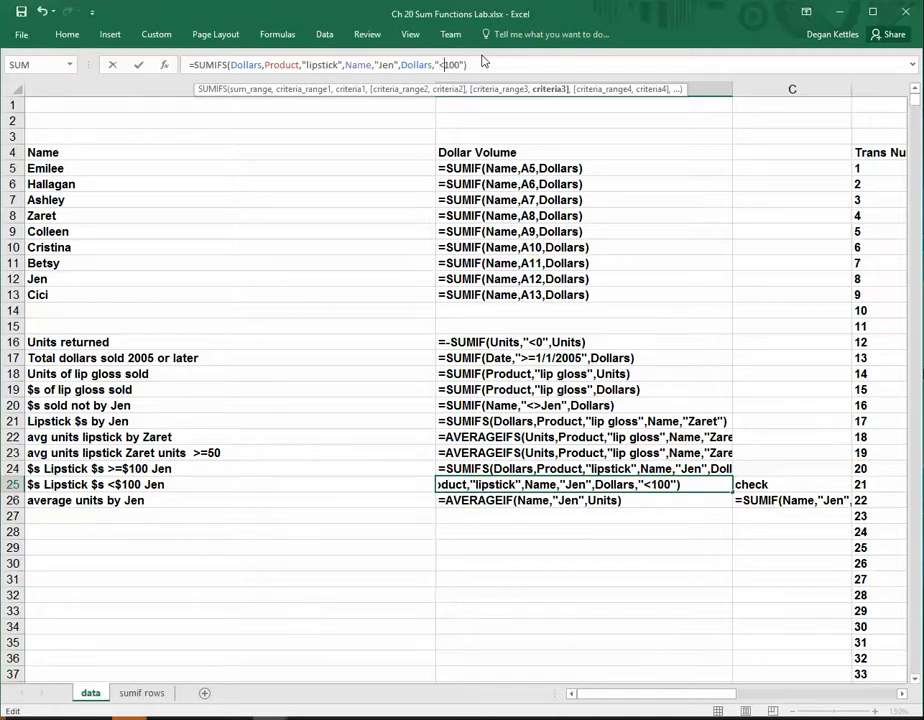
key(Return)
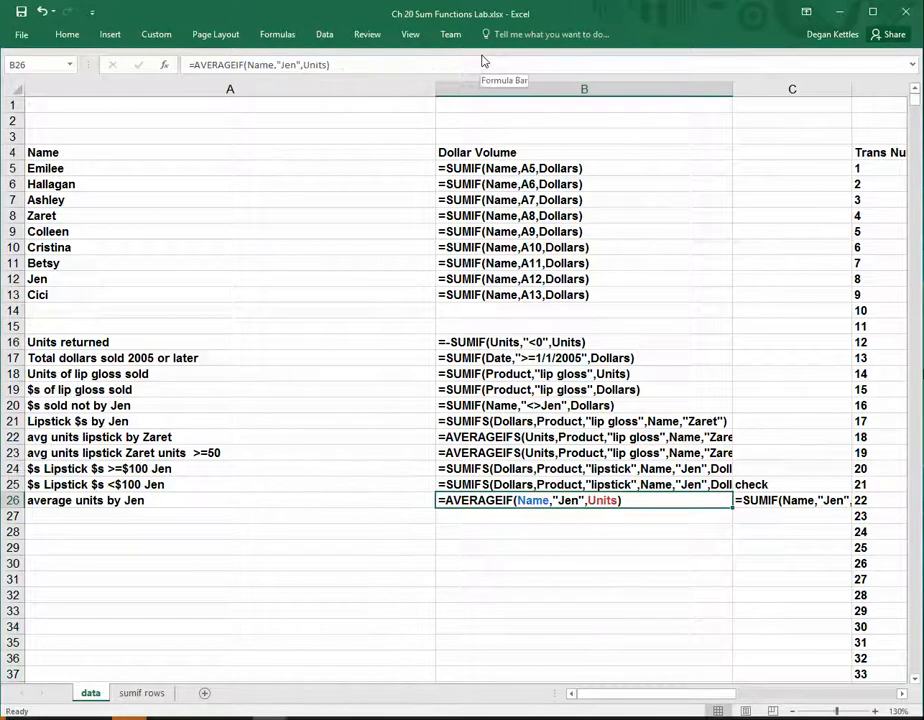
key(ctrl+grave)
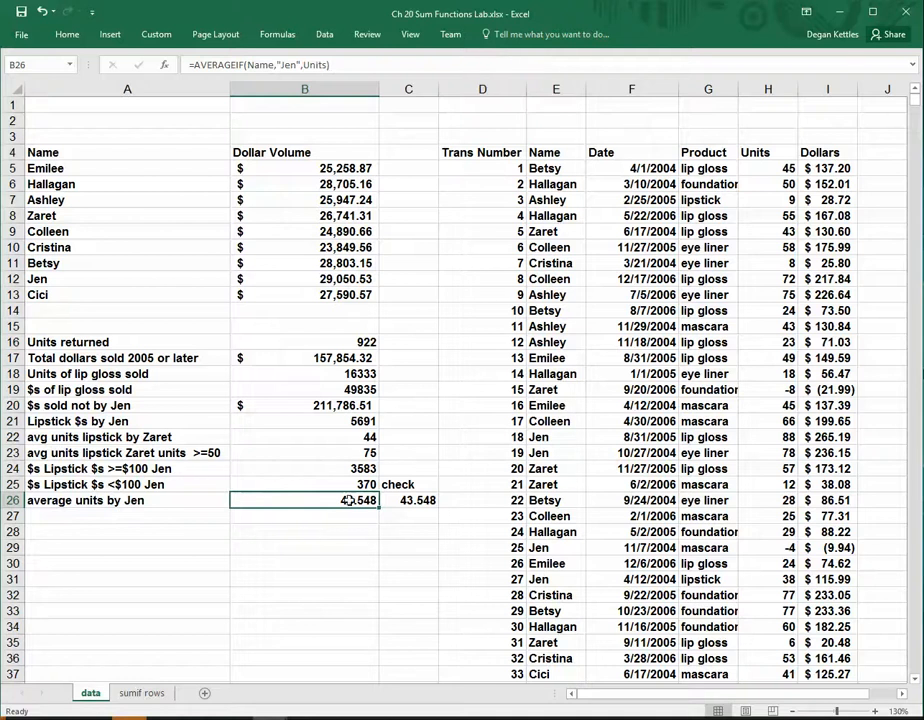